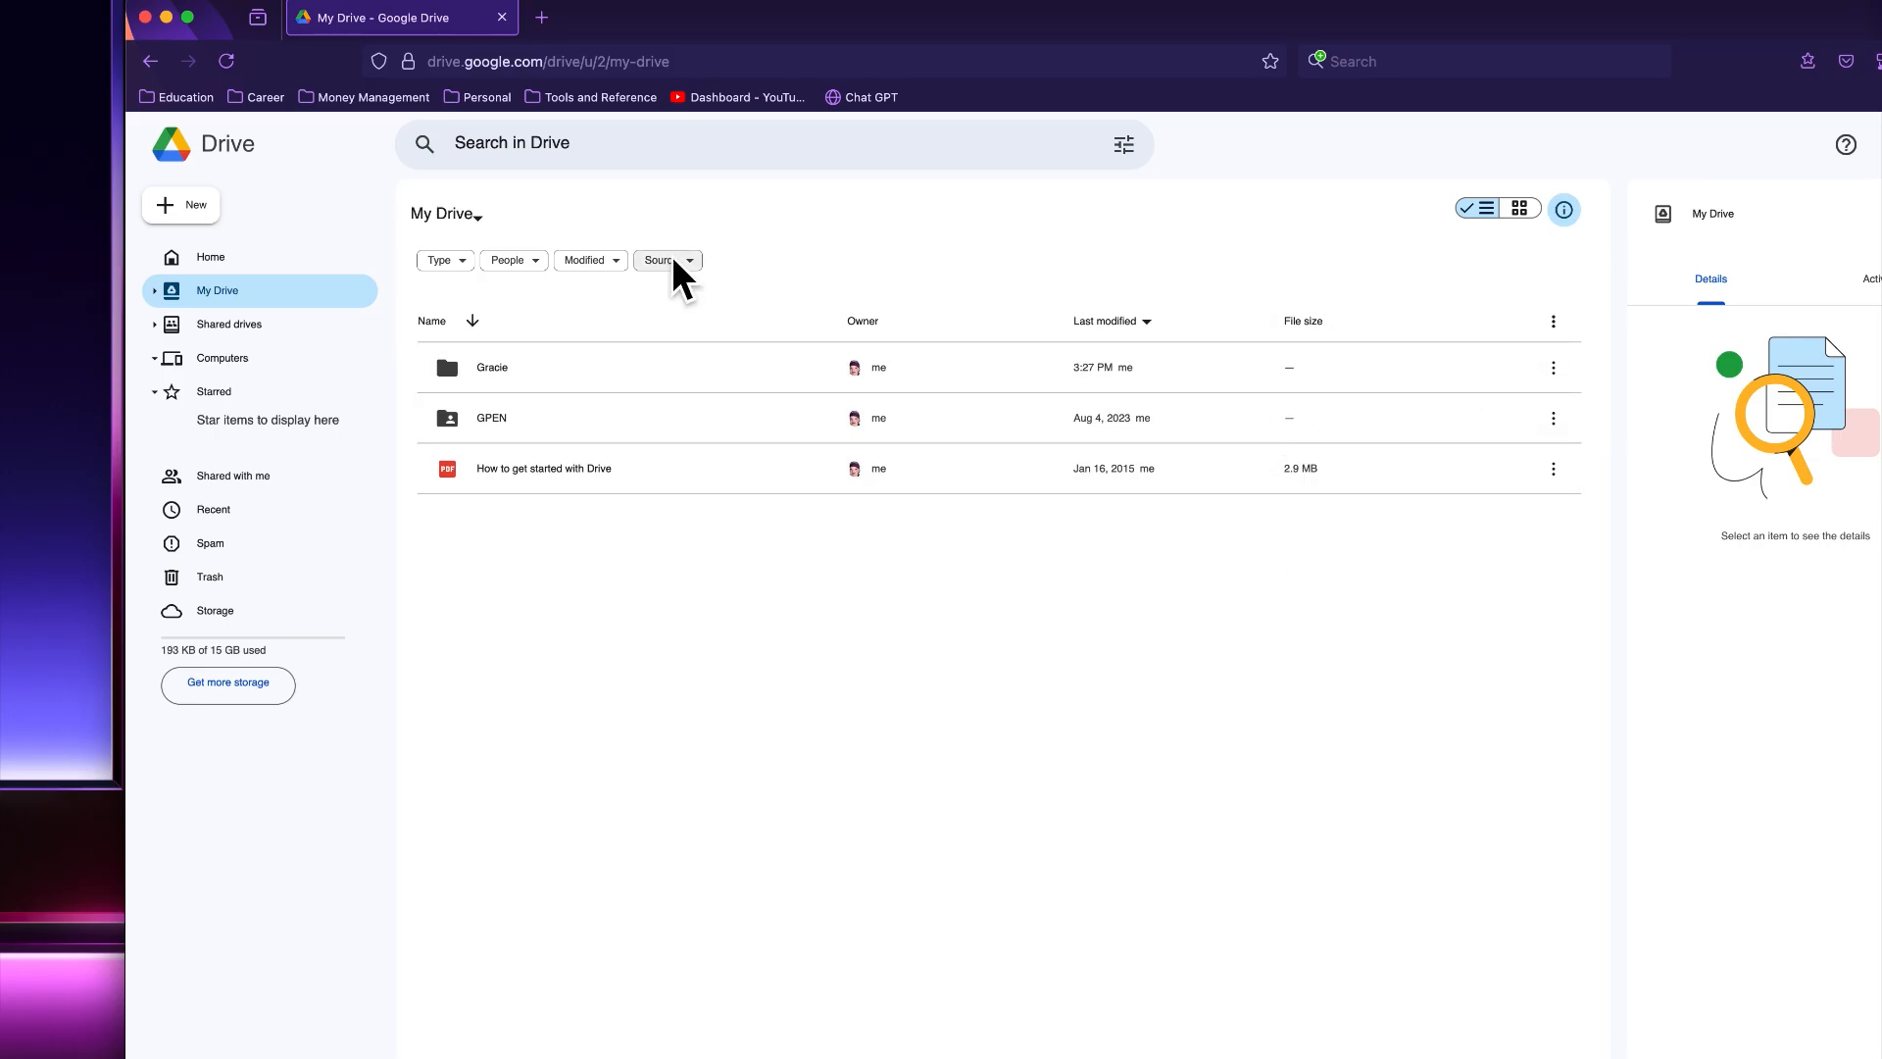
# Step: Create a blank Google Docs document from My Drive and dismiss the introduction to document tabs
pyautogui.click(181, 206)
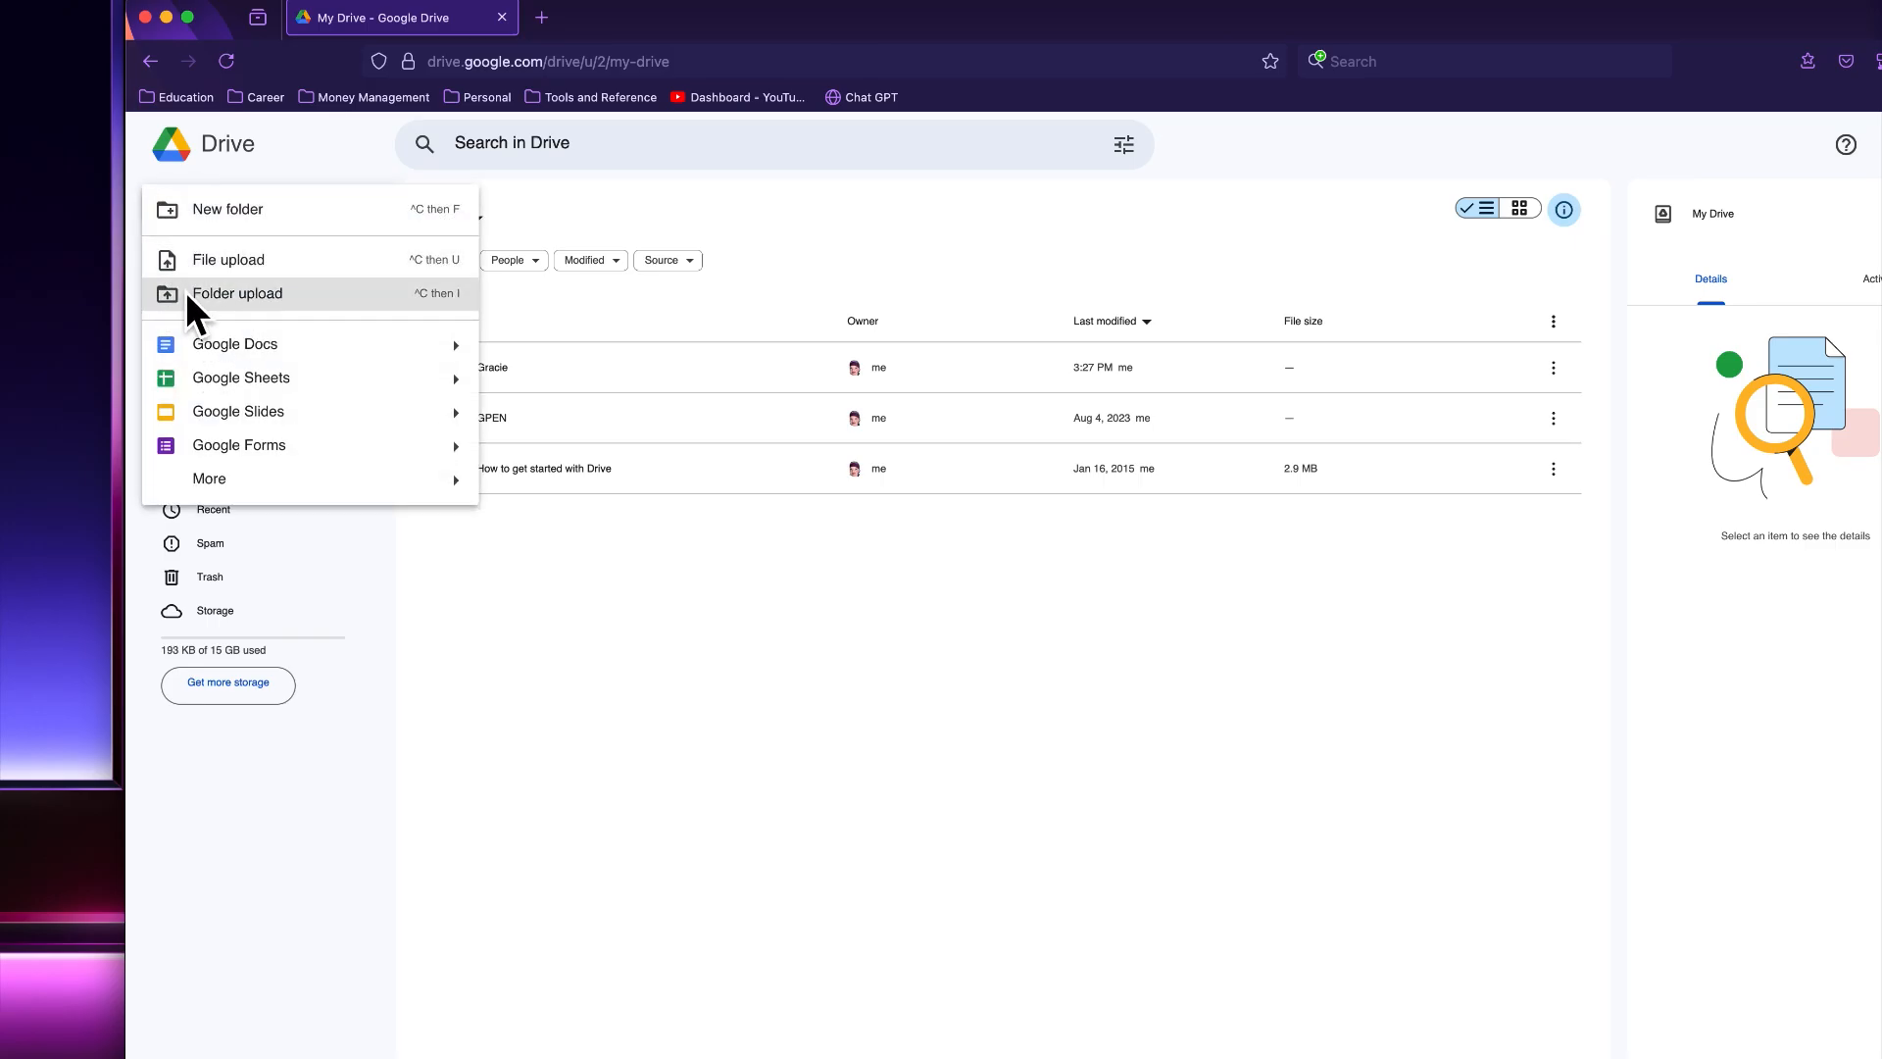
pyautogui.click(218, 346)
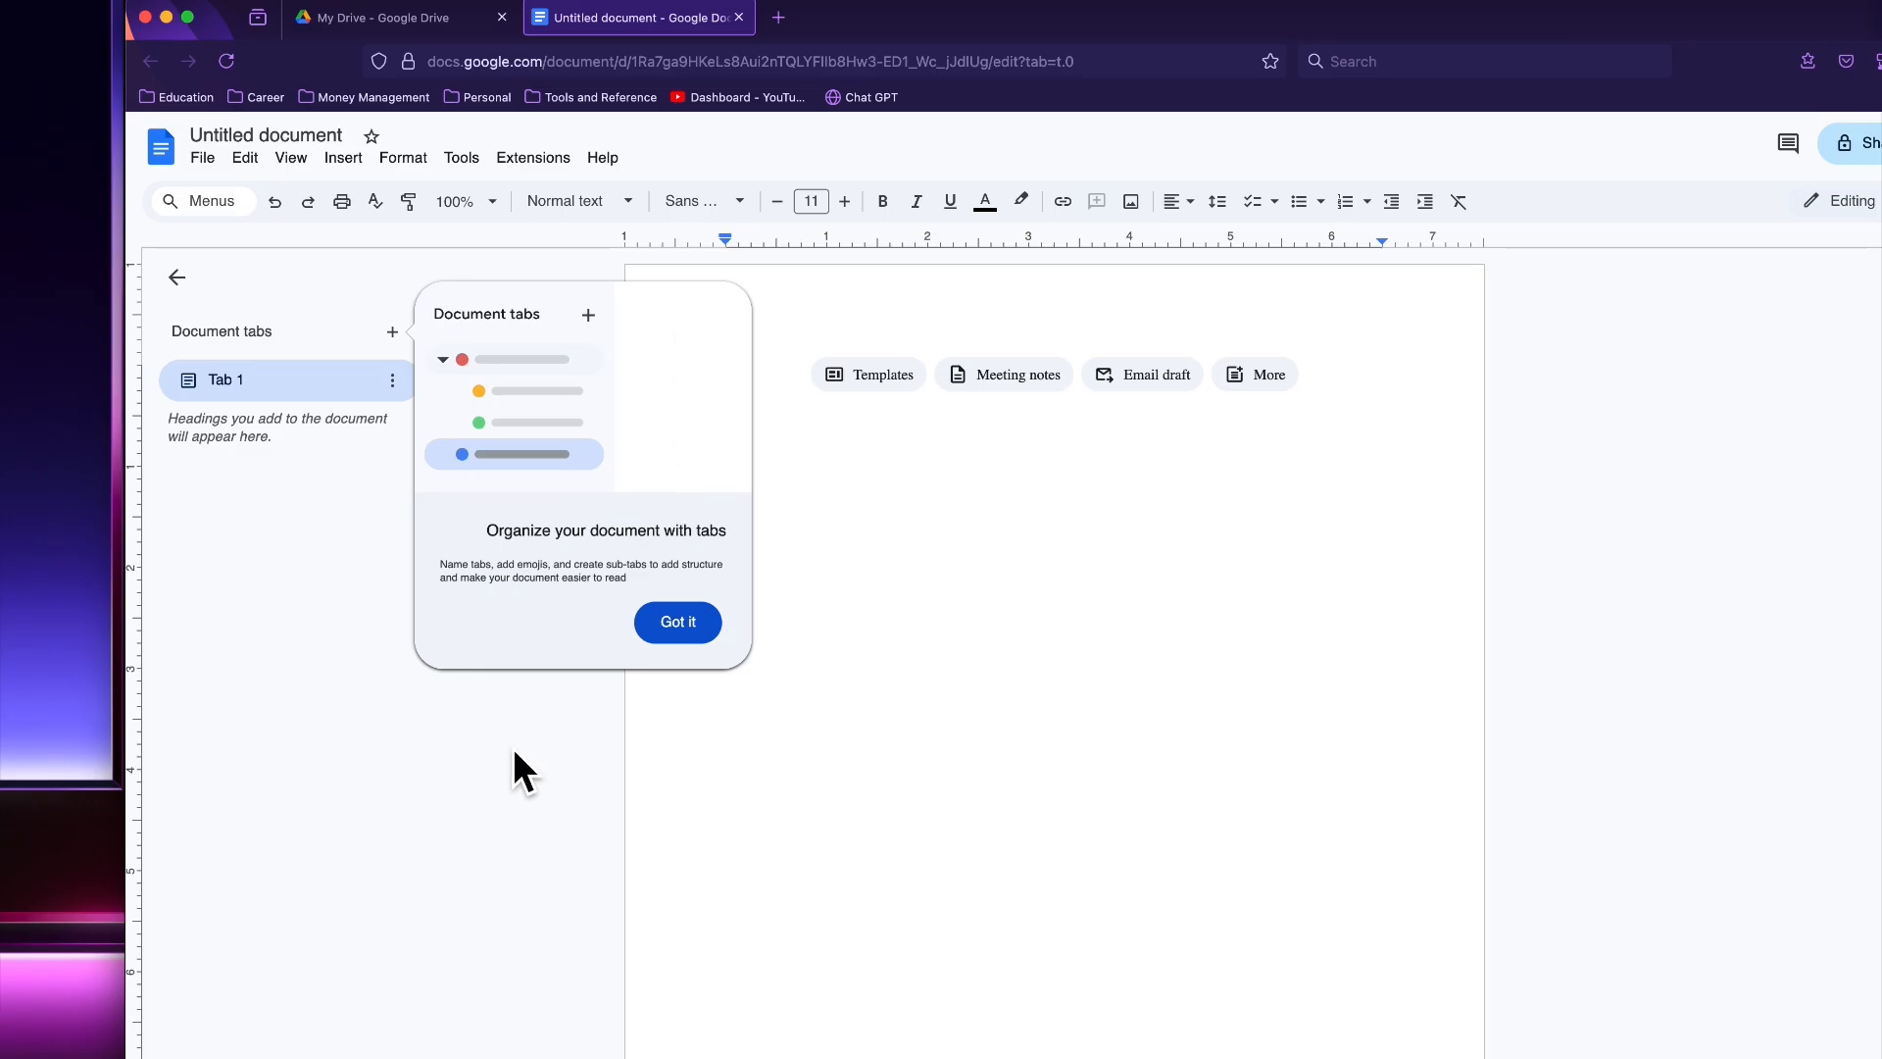
pyautogui.click(665, 616)
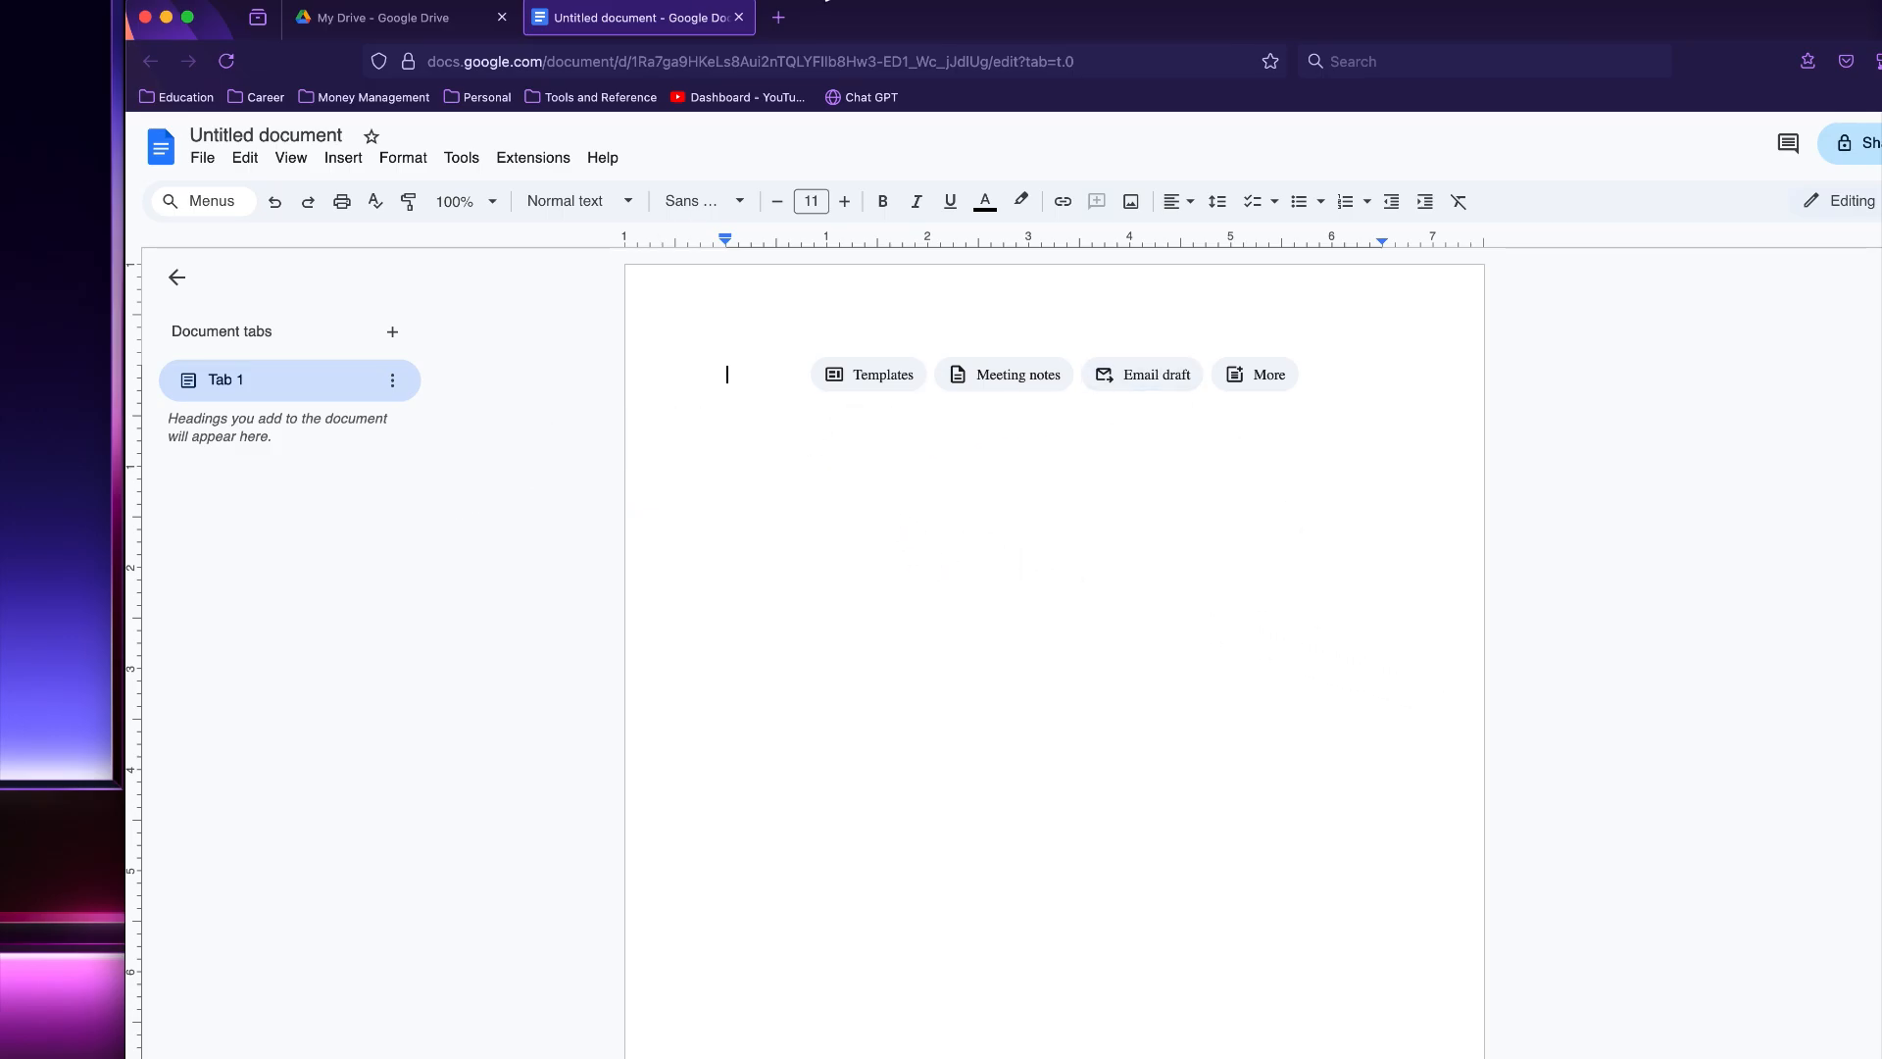
pyautogui.moveTo(884, 35); pyautogui.dragTo(808, 31)
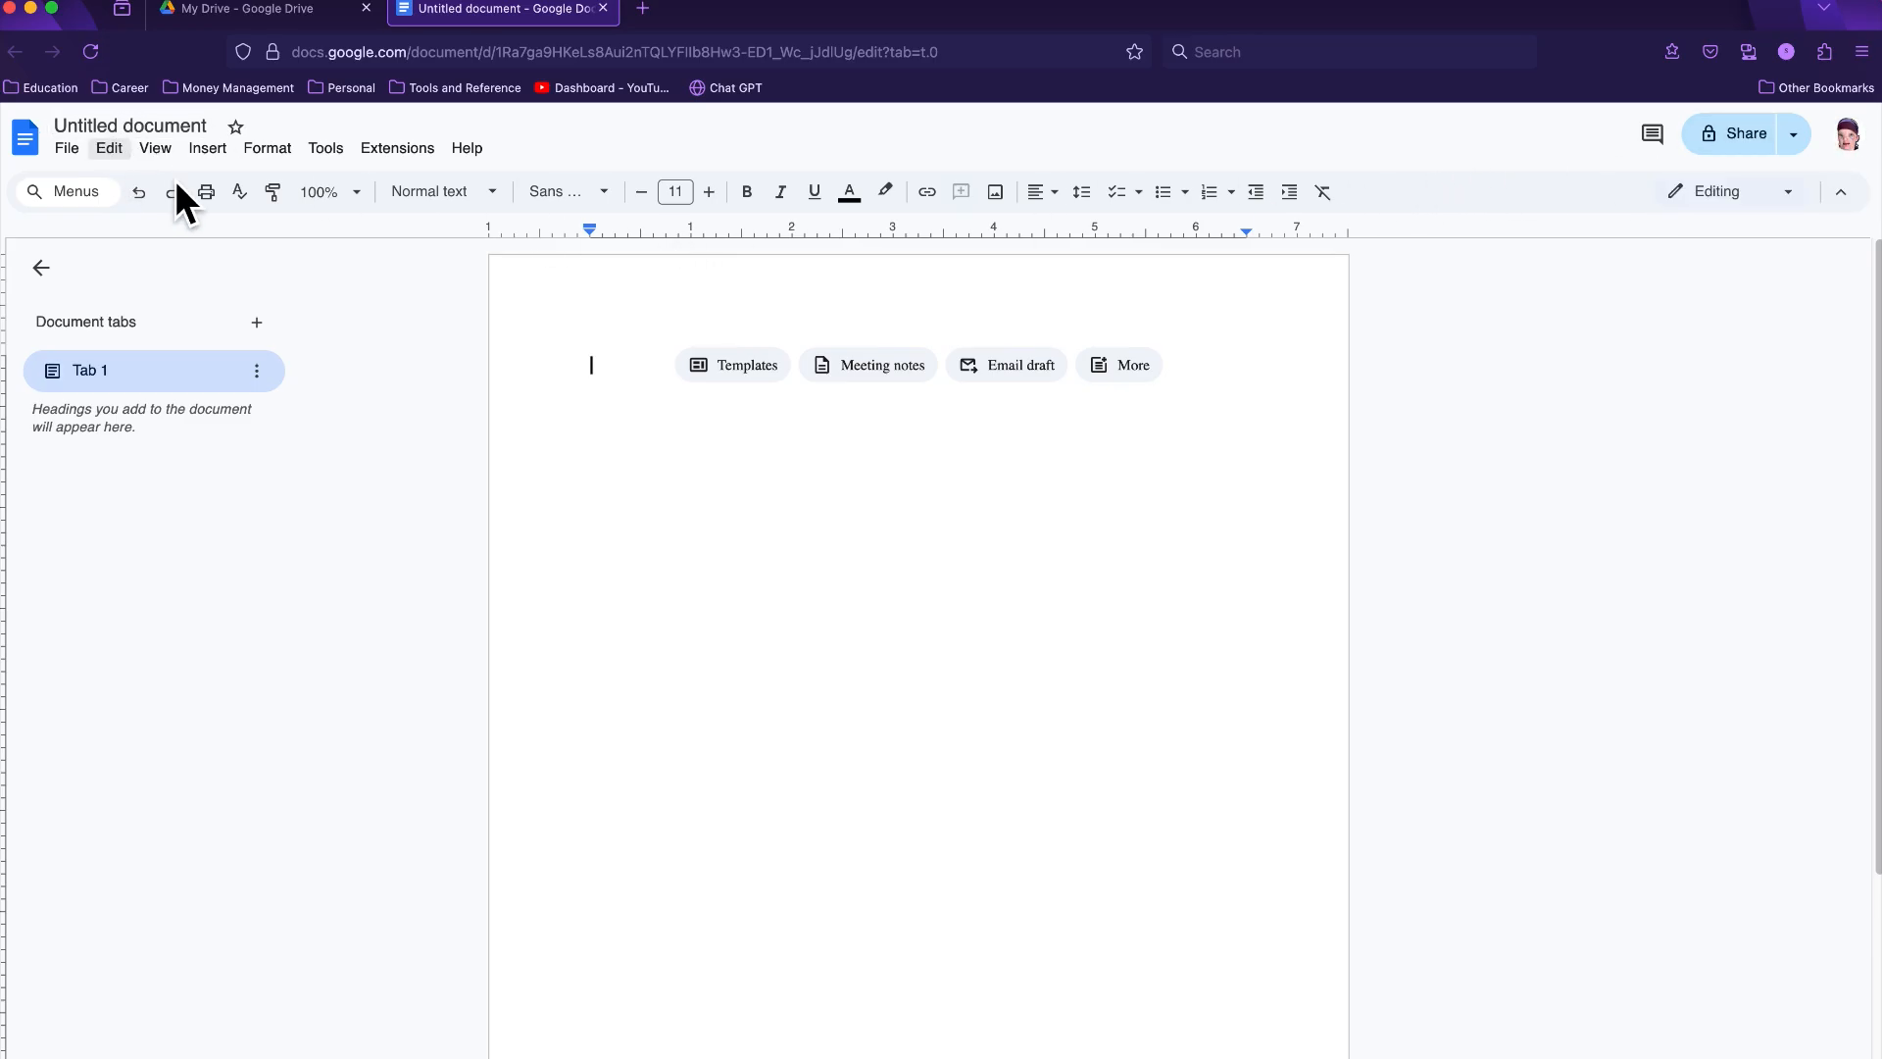
# Step: Rename the untitled document as Grocery List
pyautogui.click(145, 131)
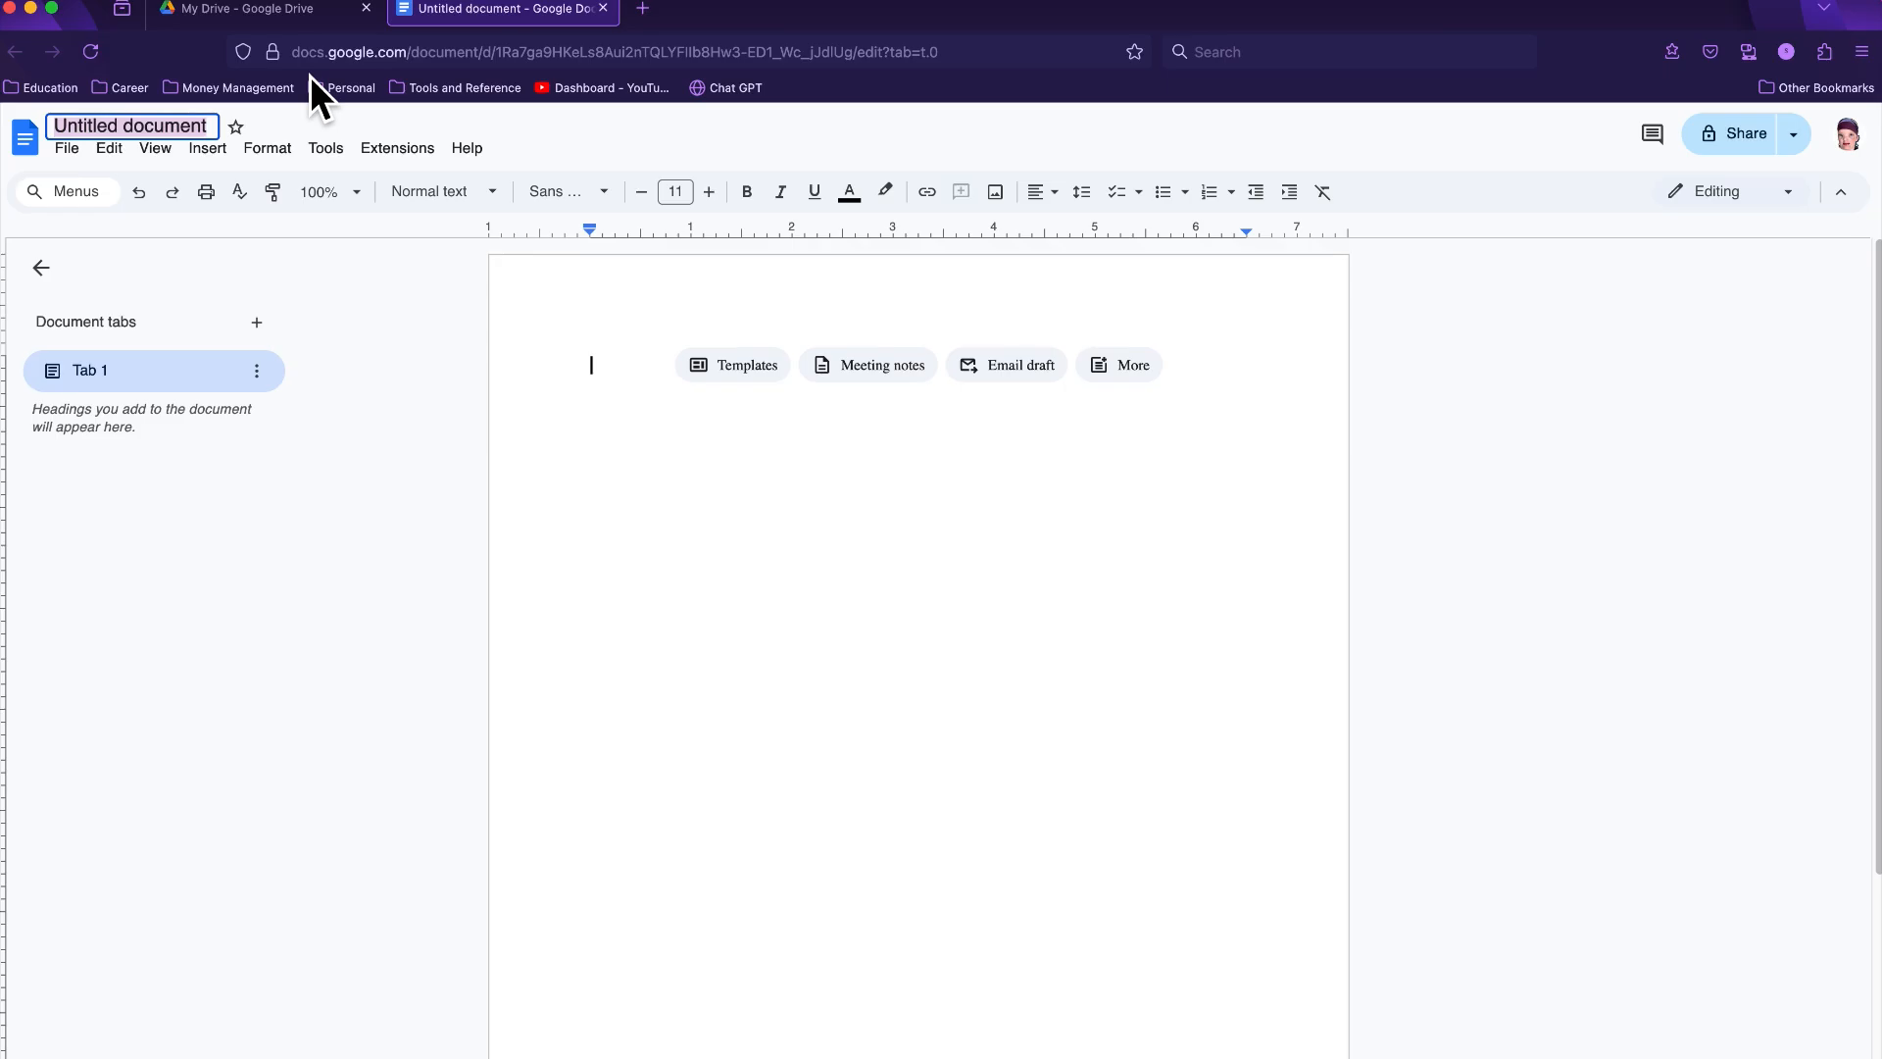
pyautogui.write('Gro')
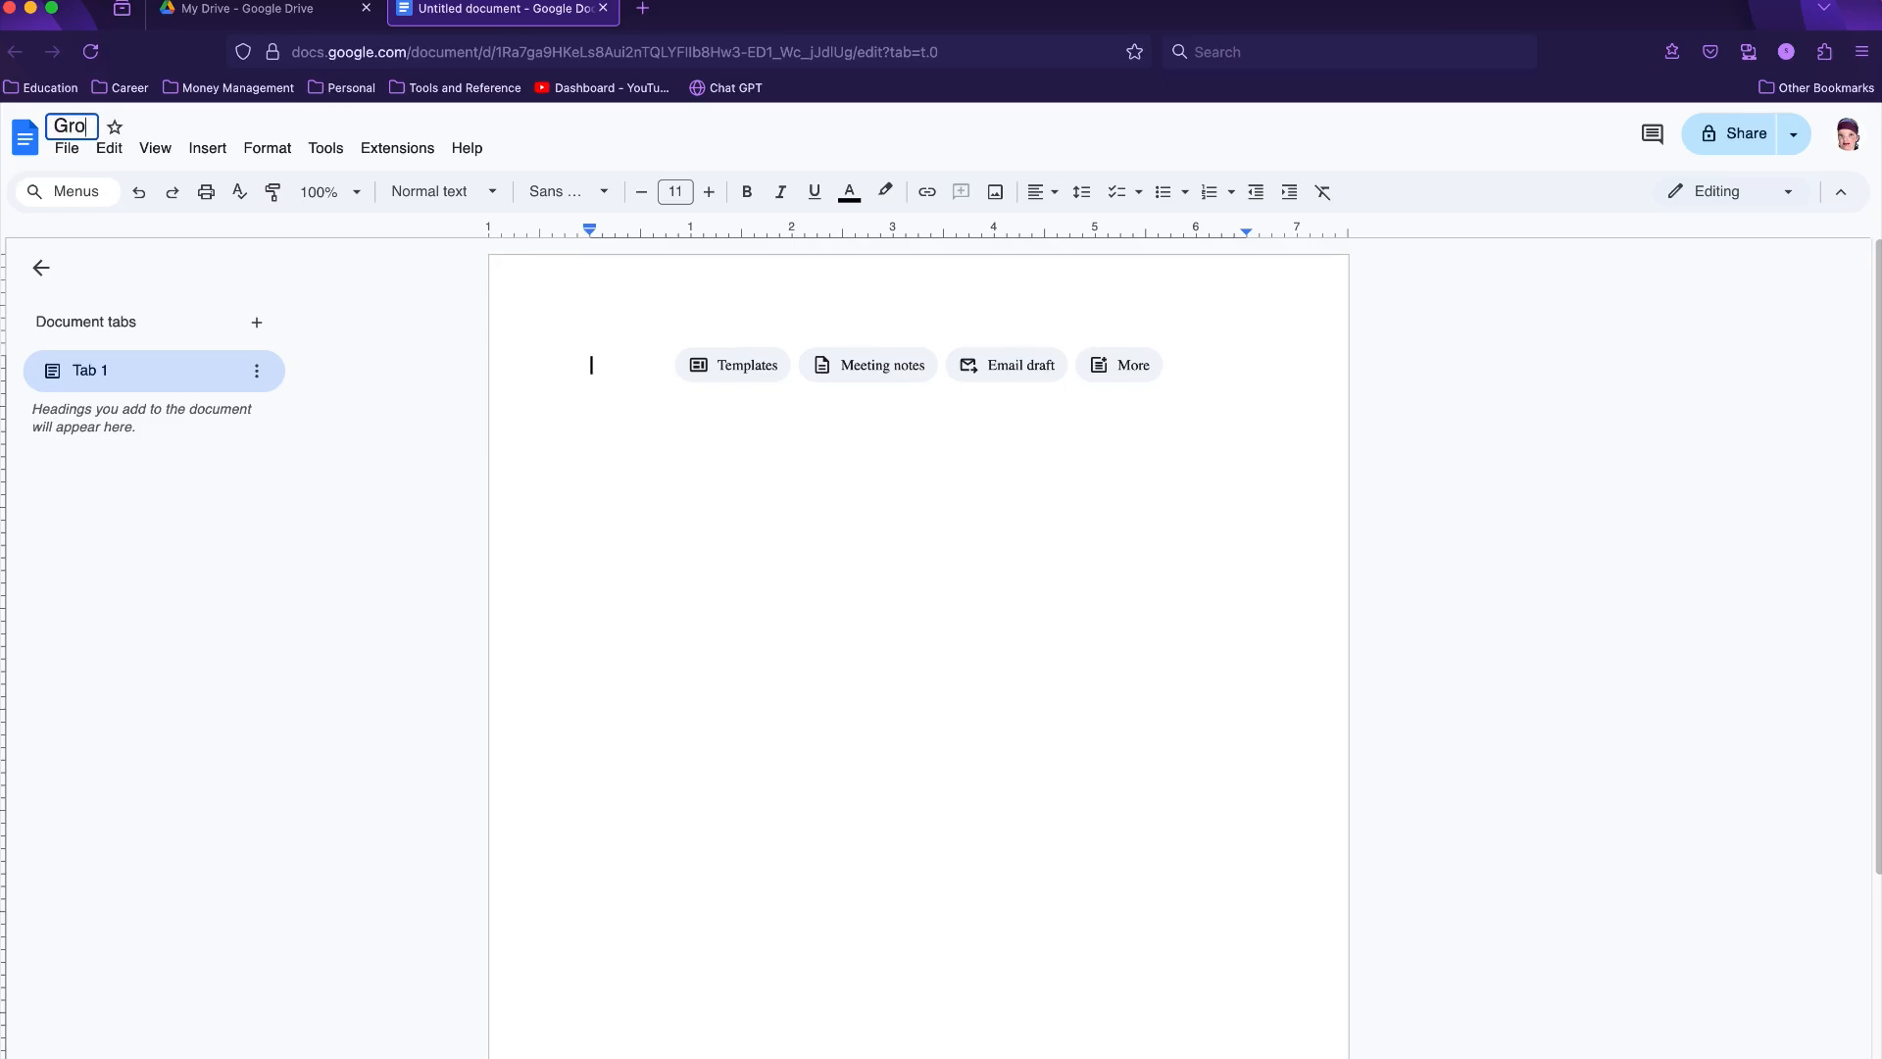
pyautogui.write('cery List')
pyautogui.press('Return')
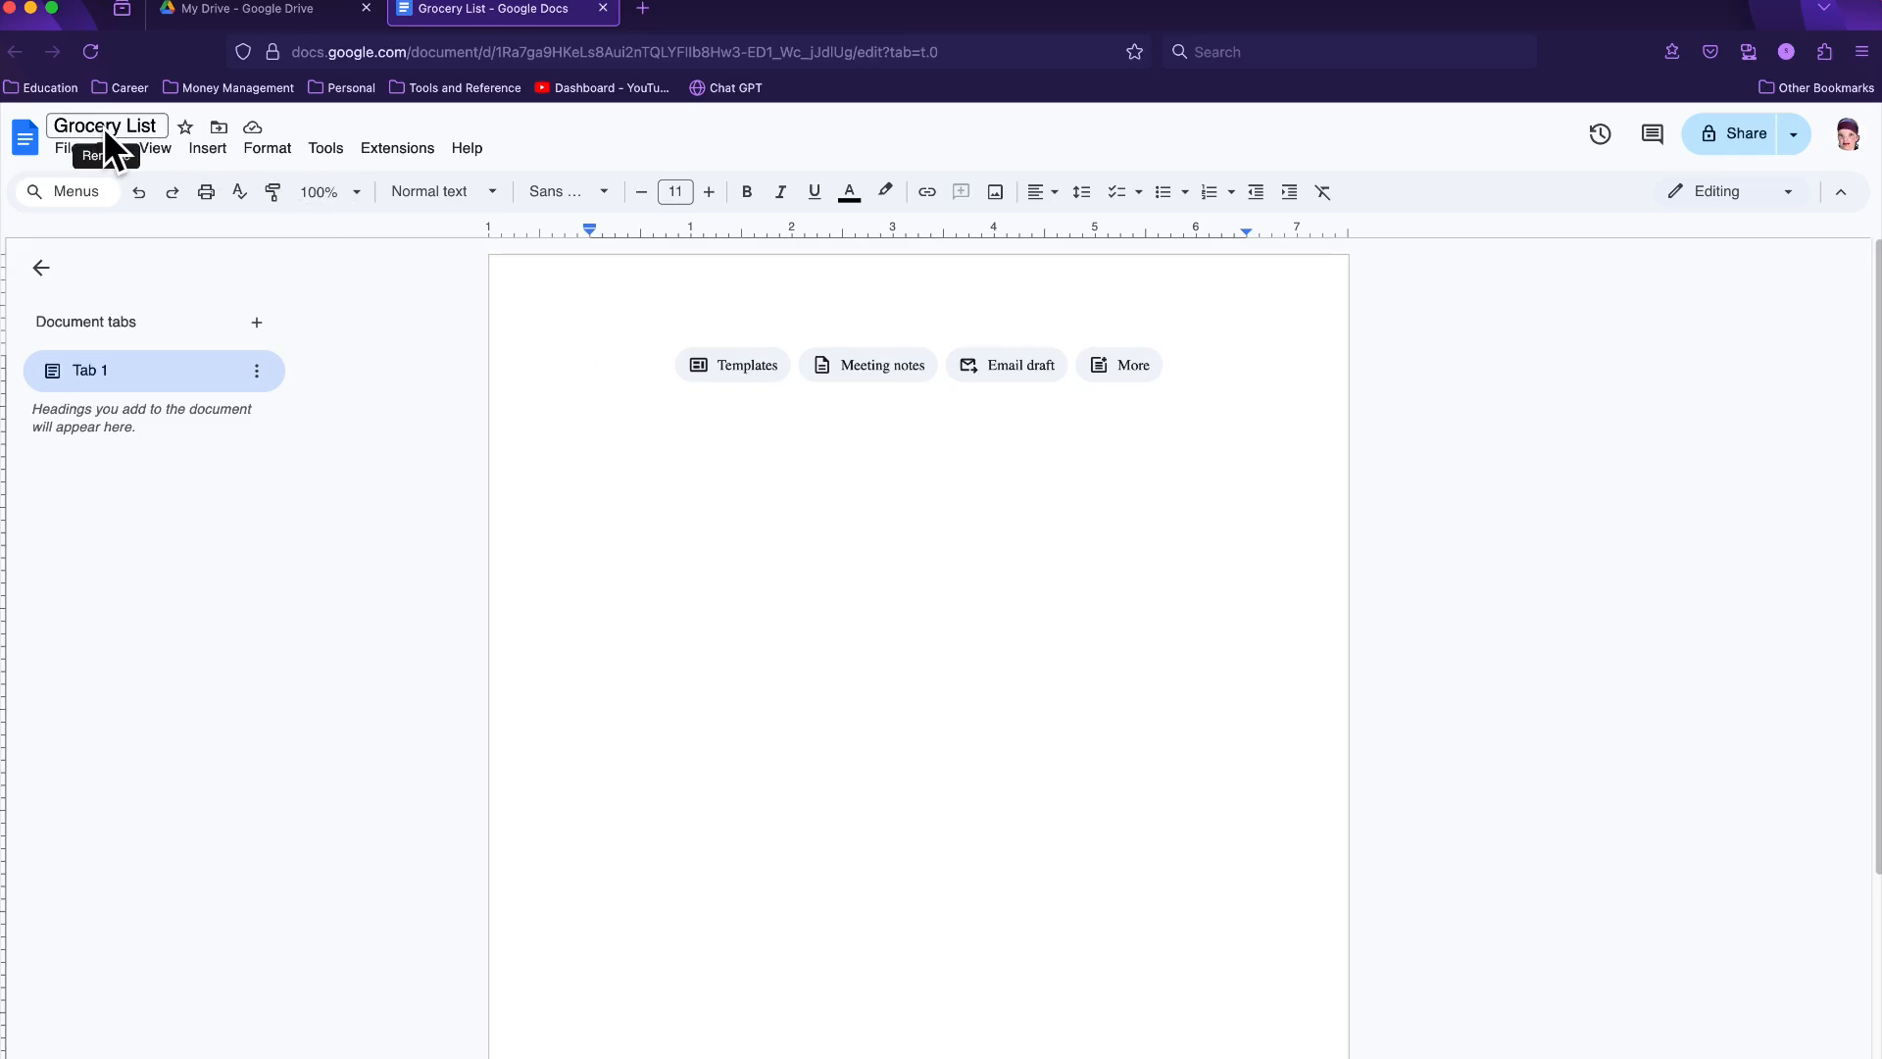
# Step: Move the Grocery List document into a new My Drive folder named Shopping
pyautogui.click(229, 137)
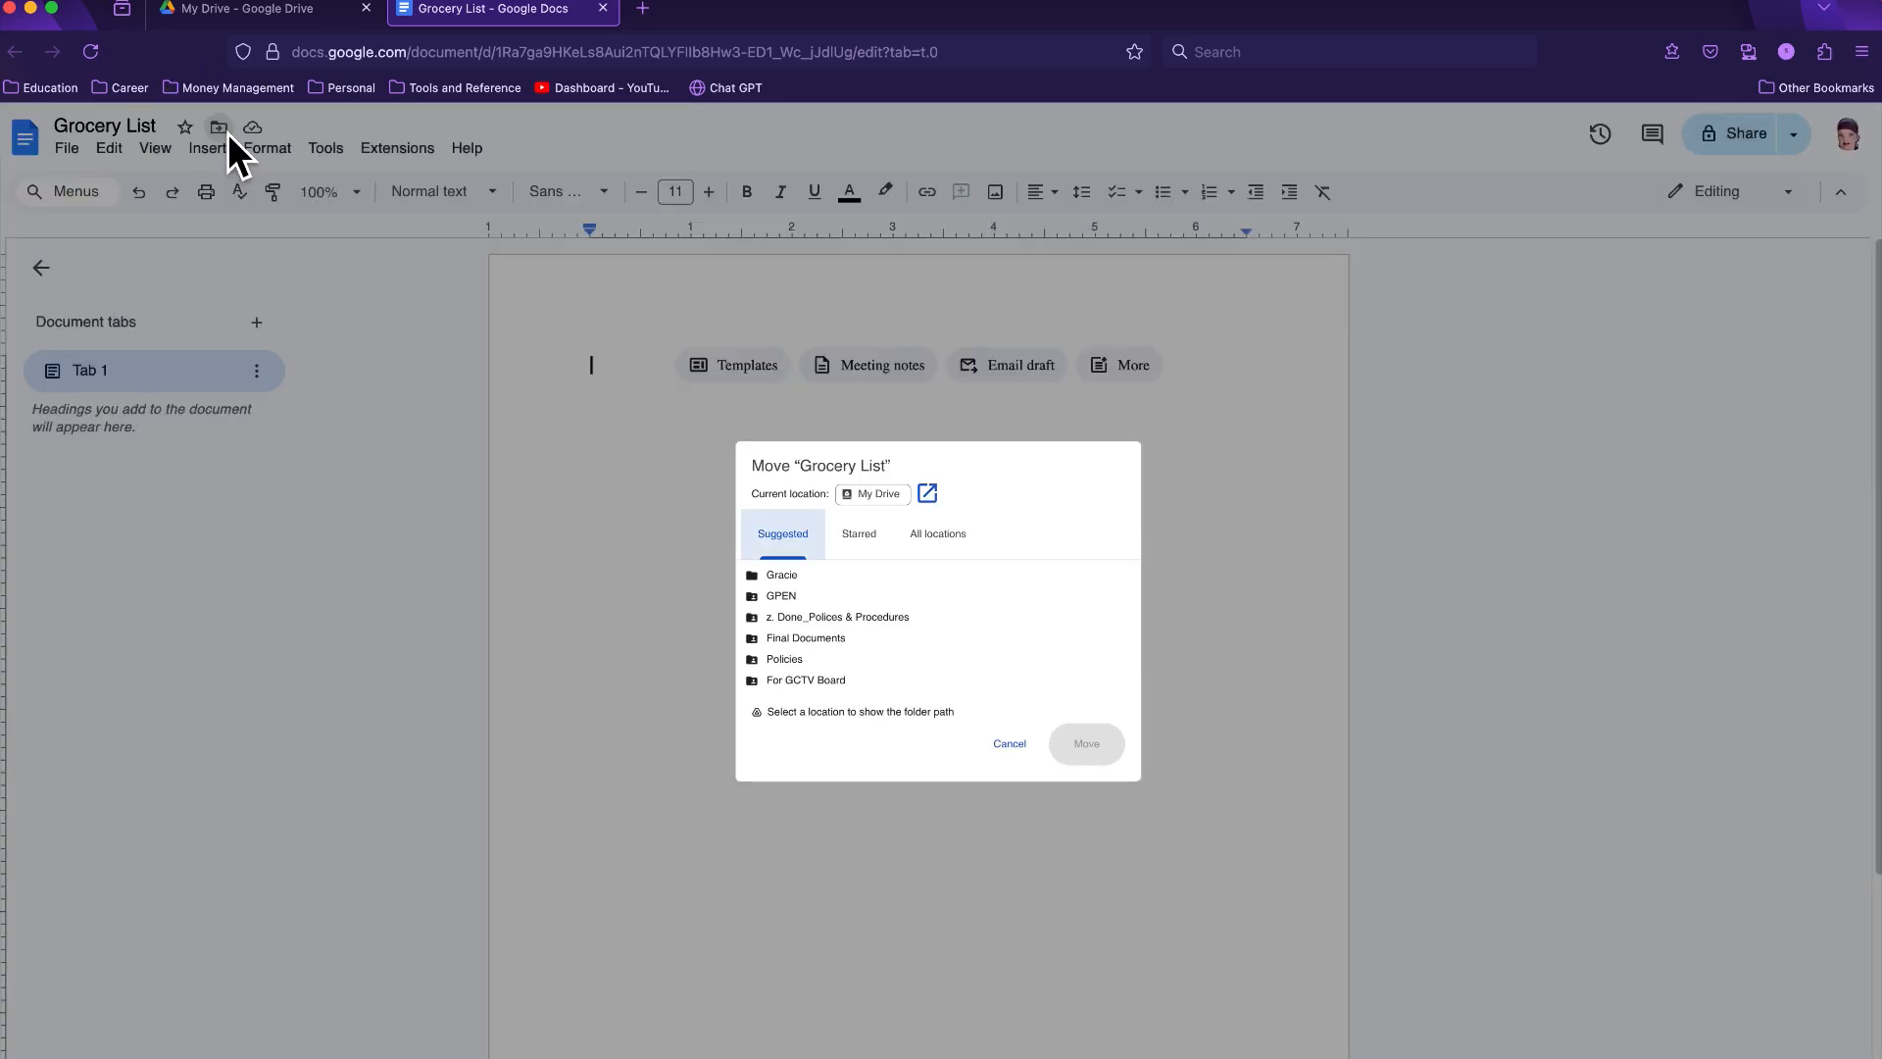
pyautogui.click(889, 498)
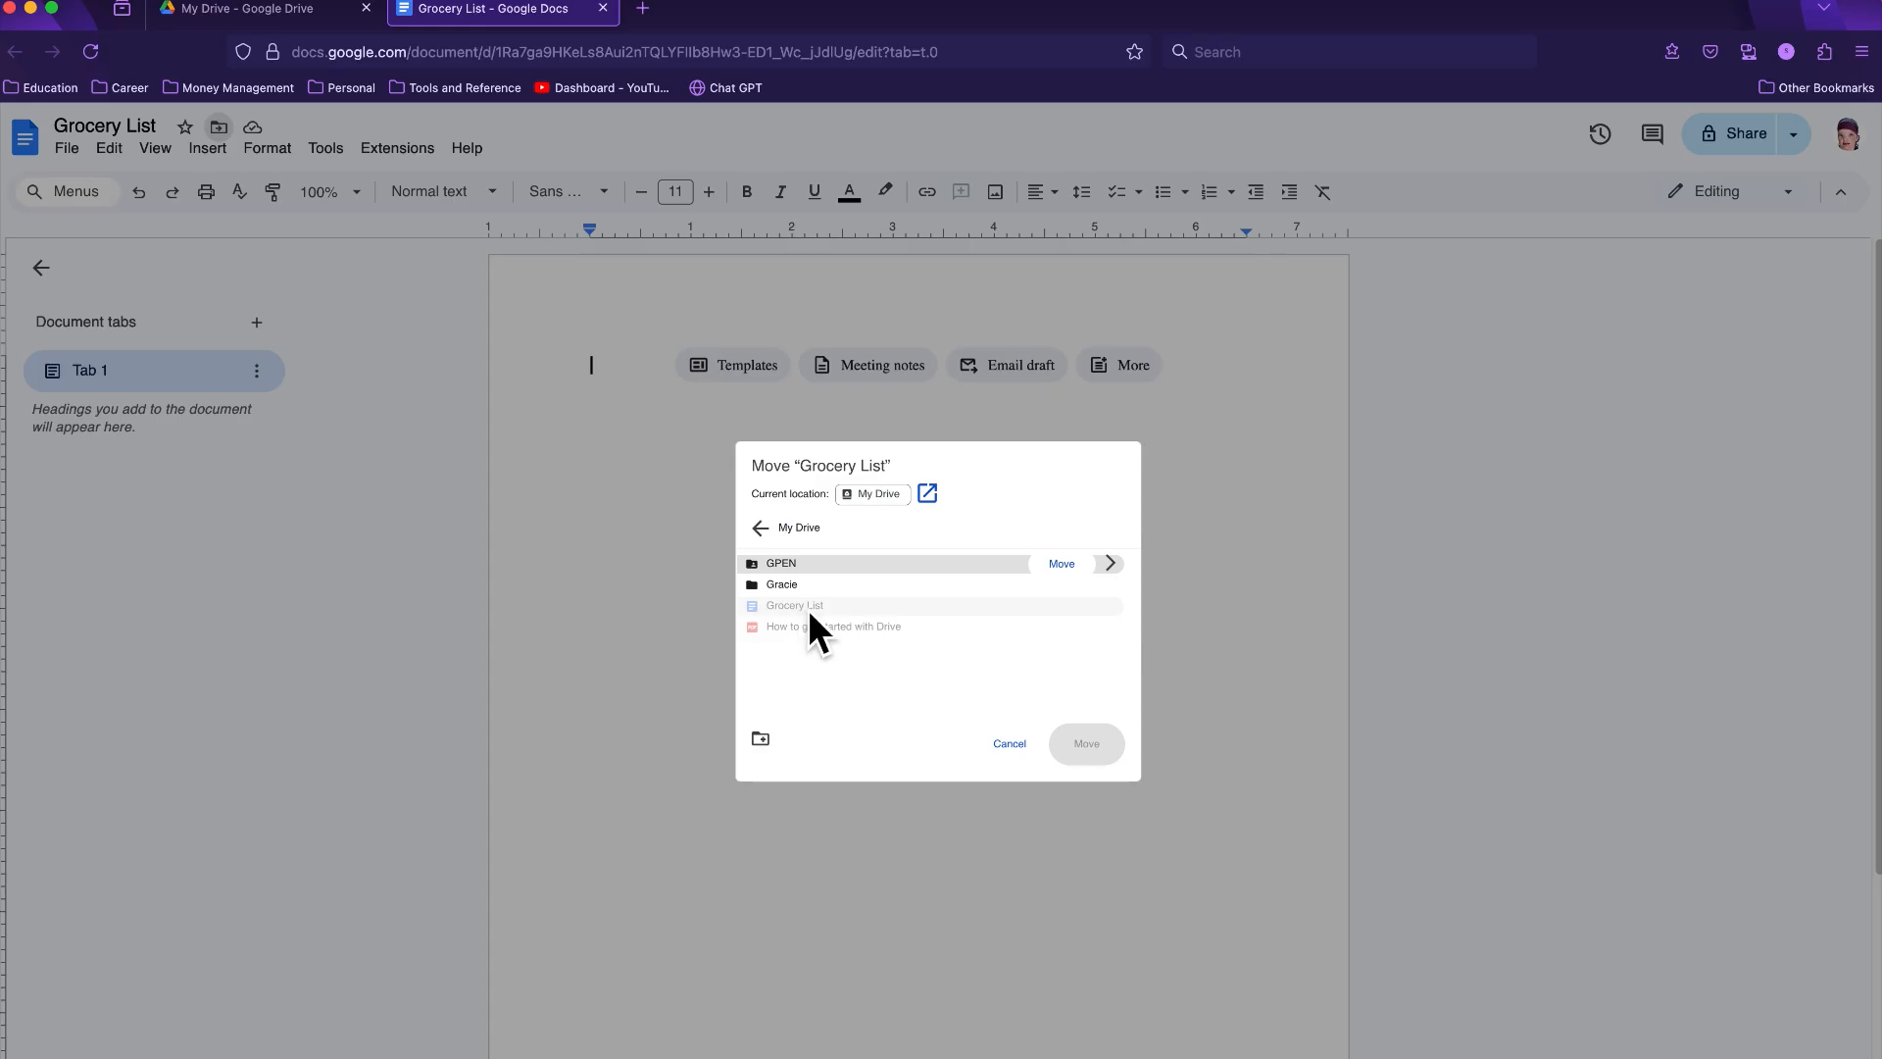
pyautogui.click(764, 747)
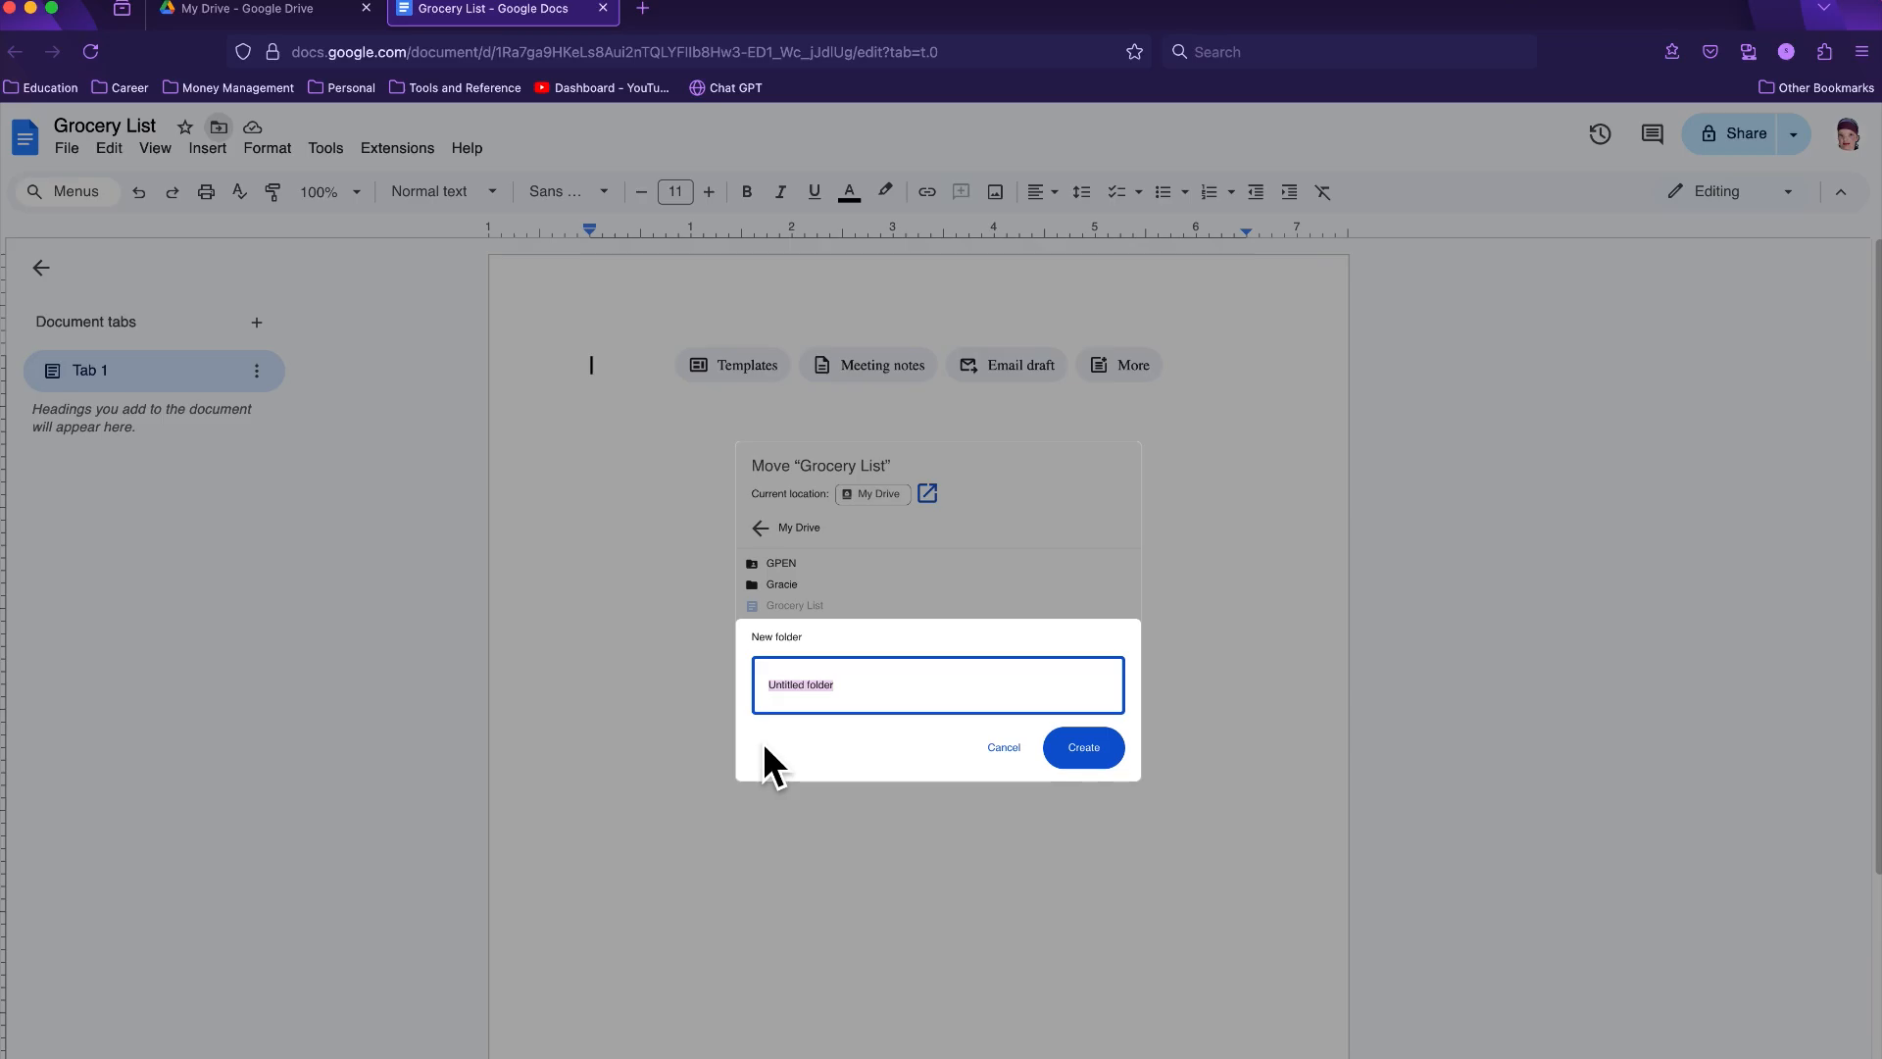
pyautogui.write('Shopping')
pyautogui.click(1114, 756)
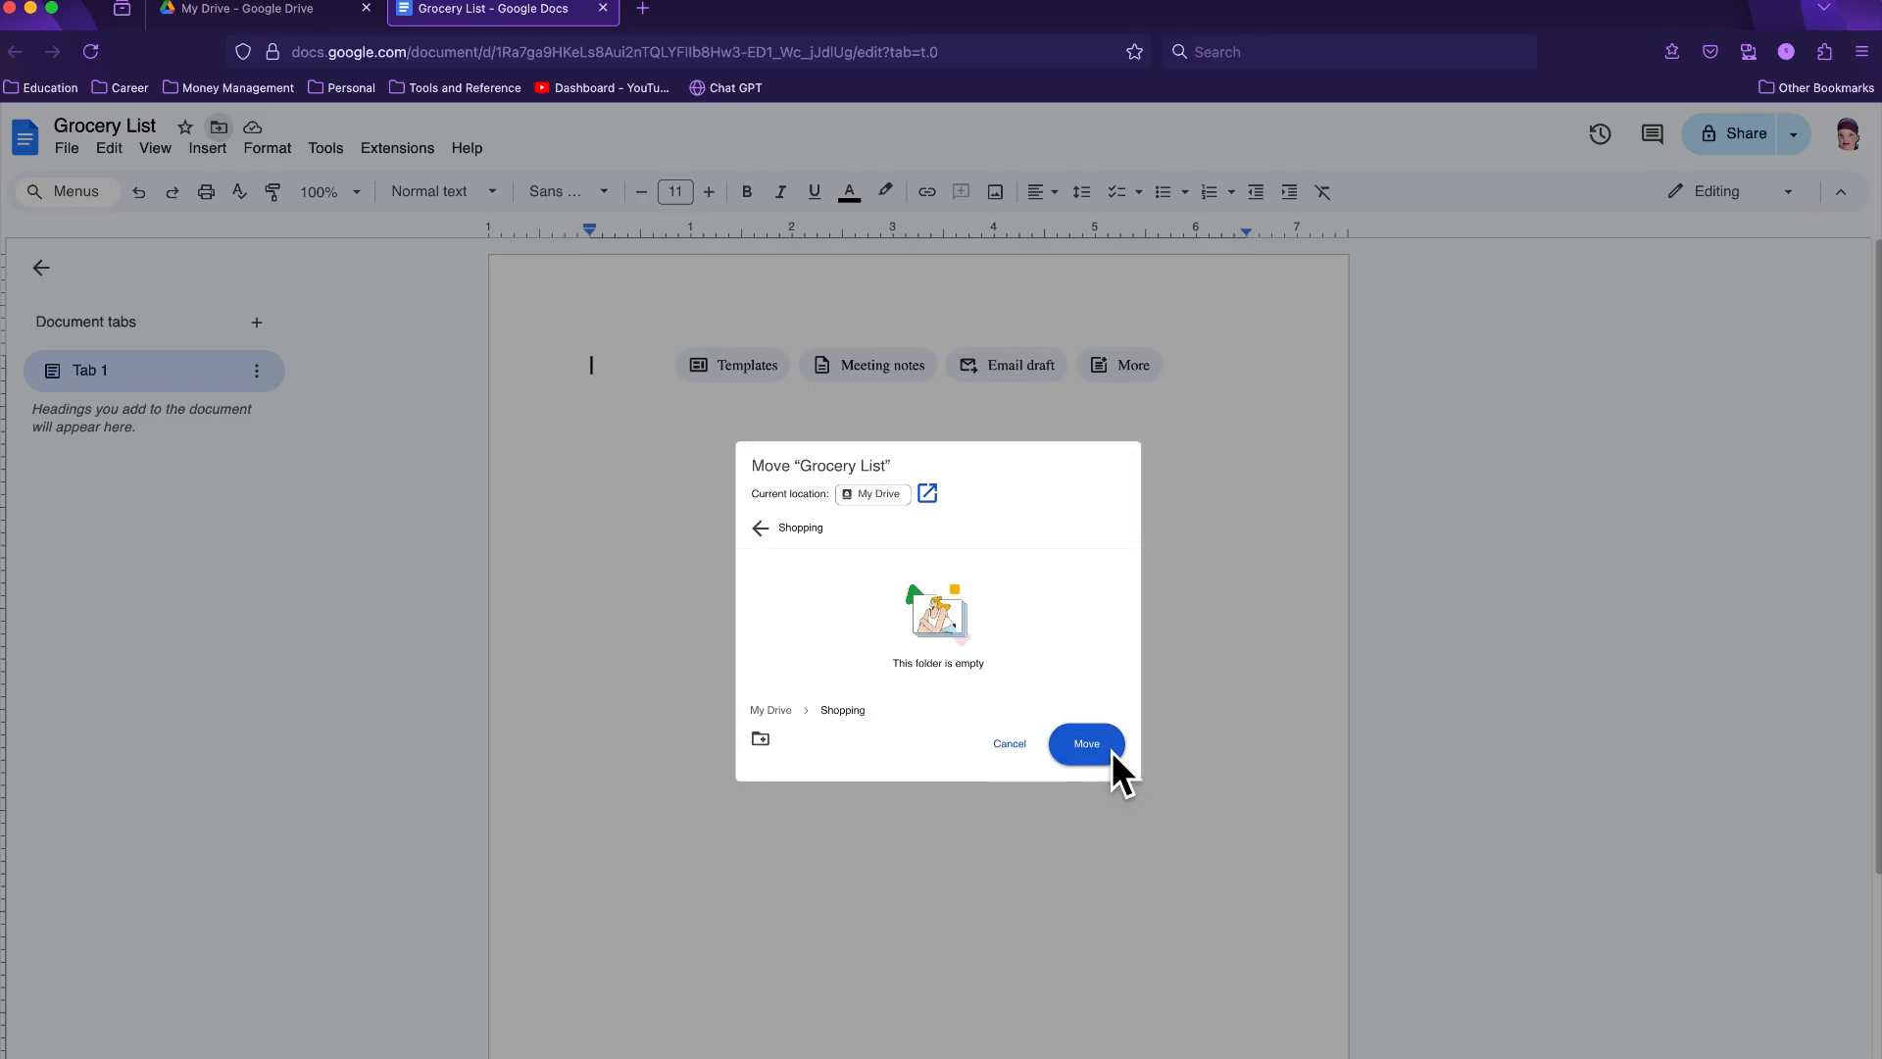
pyautogui.click(1113, 757)
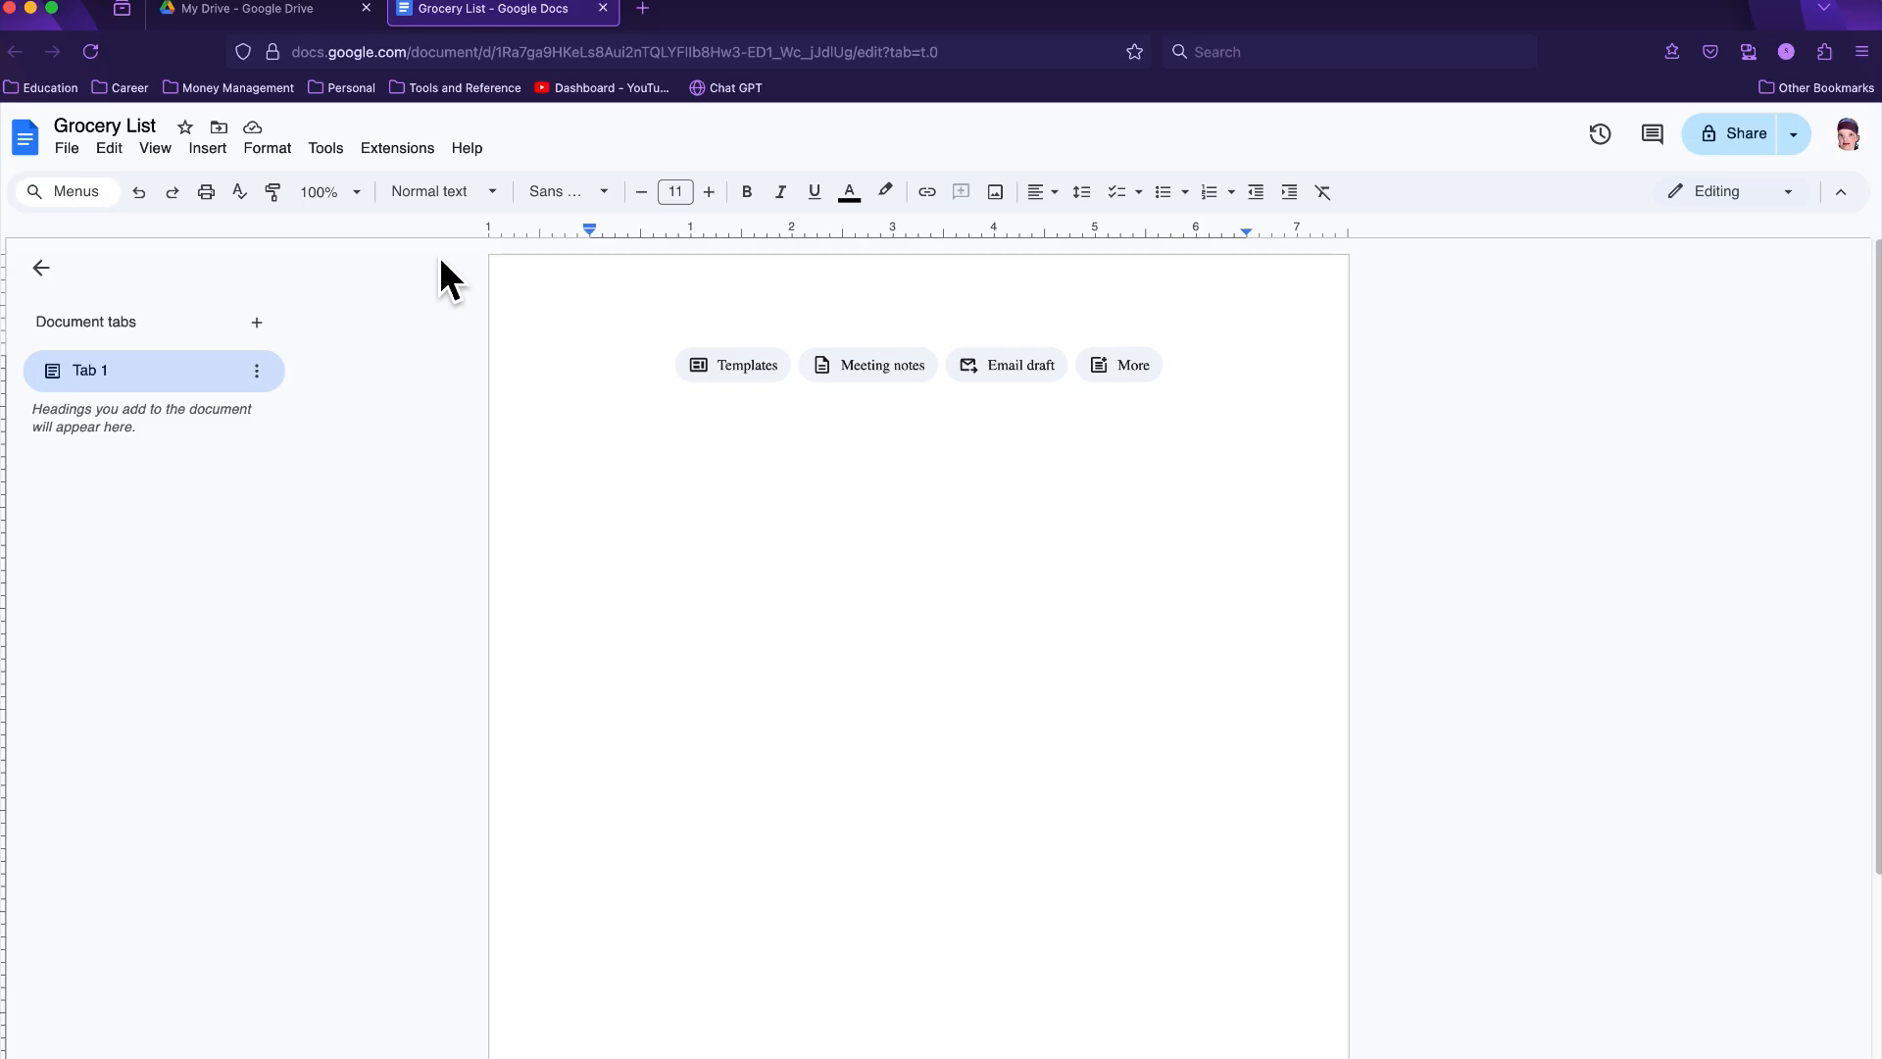
# Step: Write "Grocery Shop April" as the first line of the document
pyautogui.write('Grocery store')
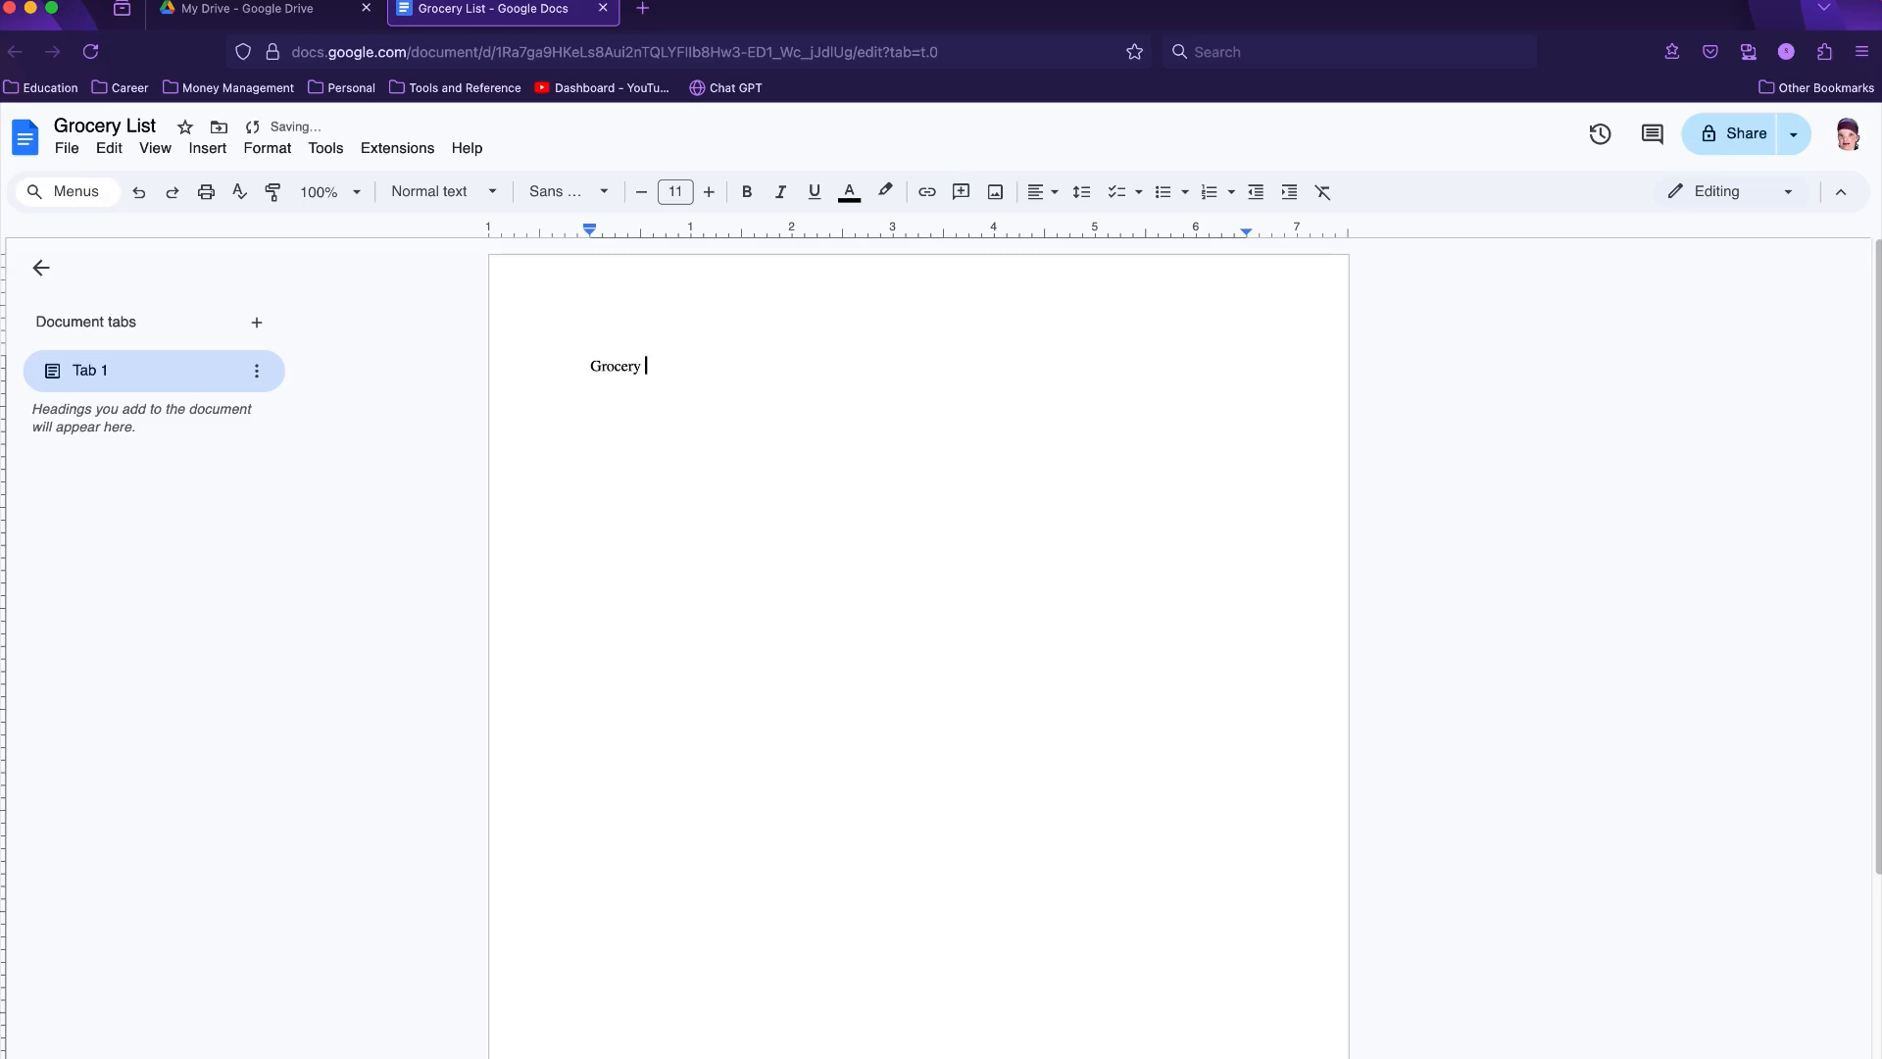
pyautogui.press('BackSpace')
pyautogui.press('BackSpace')
pyautogui.press('BackSpace')
pyautogui.press('BackSpace')
pyautogui.press('BackSpace')
pyautogui.write('Shop April')
pyautogui.press('Return')
# Step: Add the lines "Milk" and "Bread eggs" below the heading line
pyautogui.write('Milk')
pyautogui.press('Return')
pyautogui.write('break')
pyautogui.press('Return')
pyautogui.press('BackSpace')
pyautogui.press('BackSpace')
pyautogui.write('d eggs')
pyautogui.press('Return')
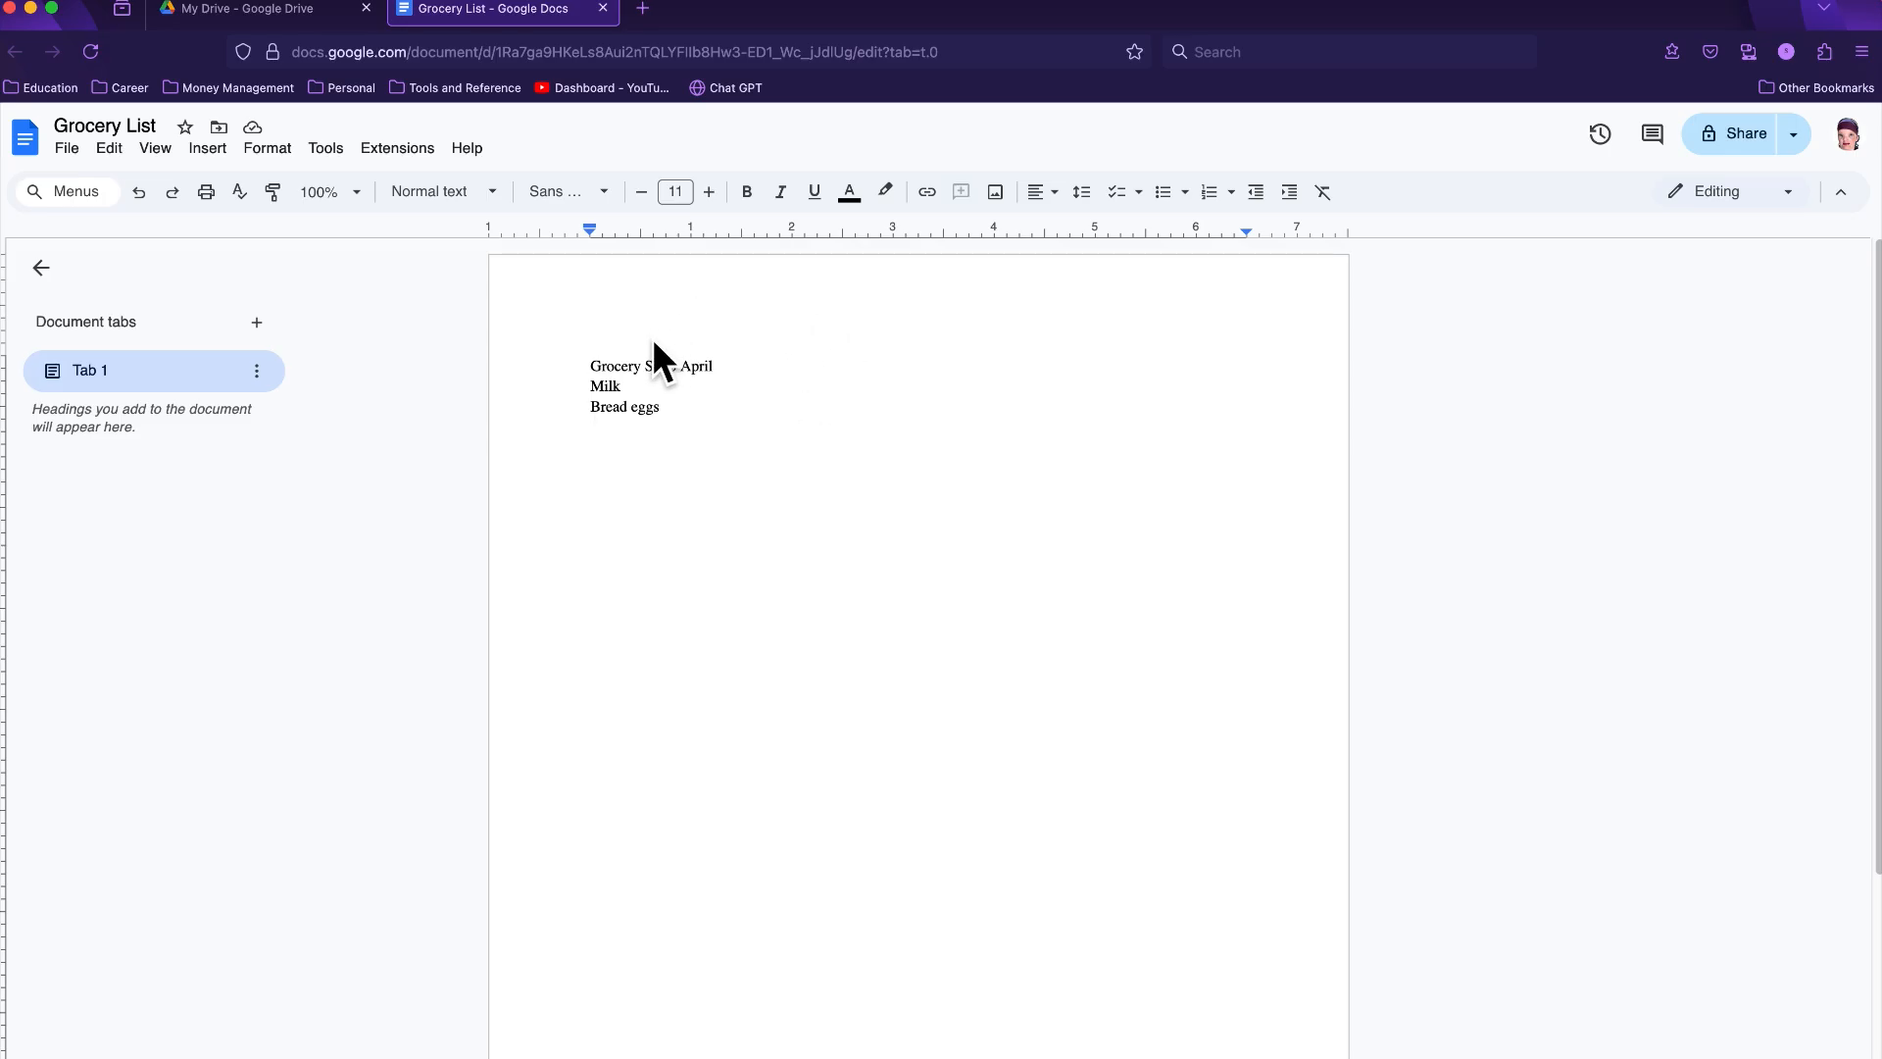
# Step: Look through the document's available file, insert, formatting, tools and extension commands
pyautogui.click(65, 152)
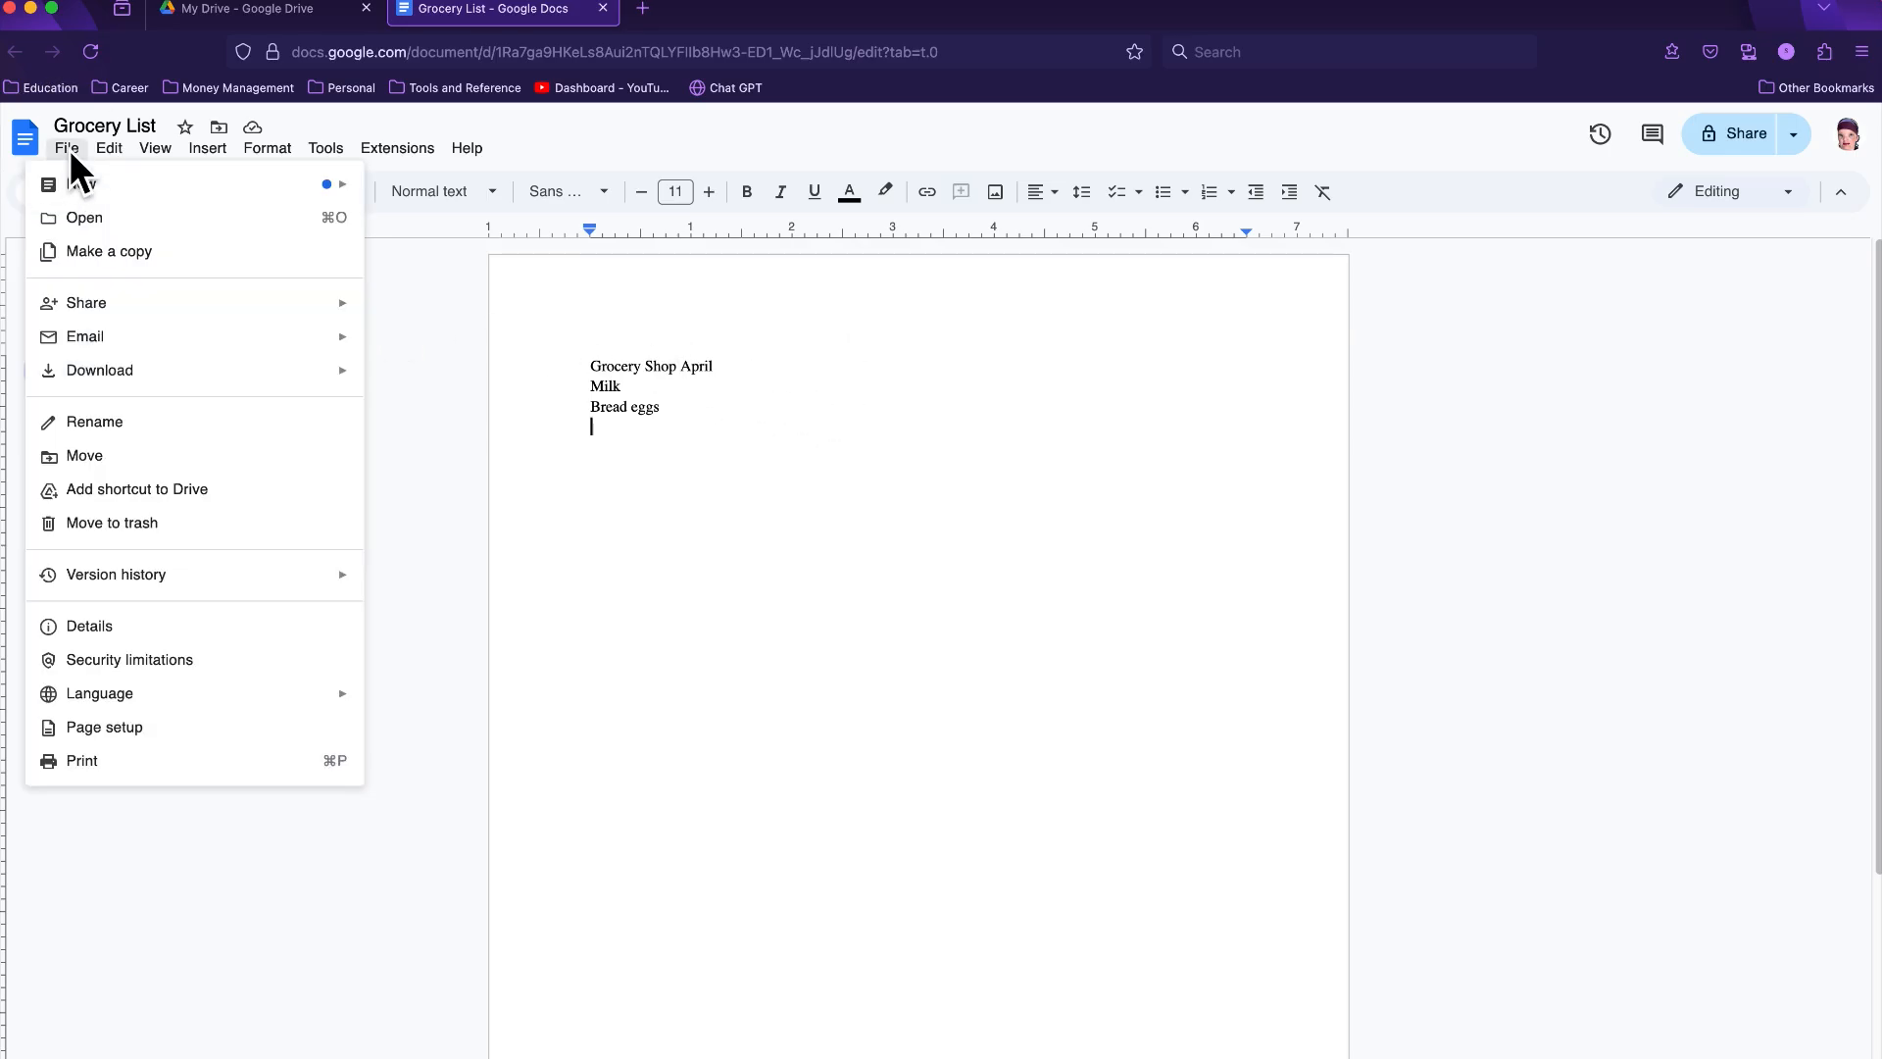
pyautogui.moveTo(118, 300)
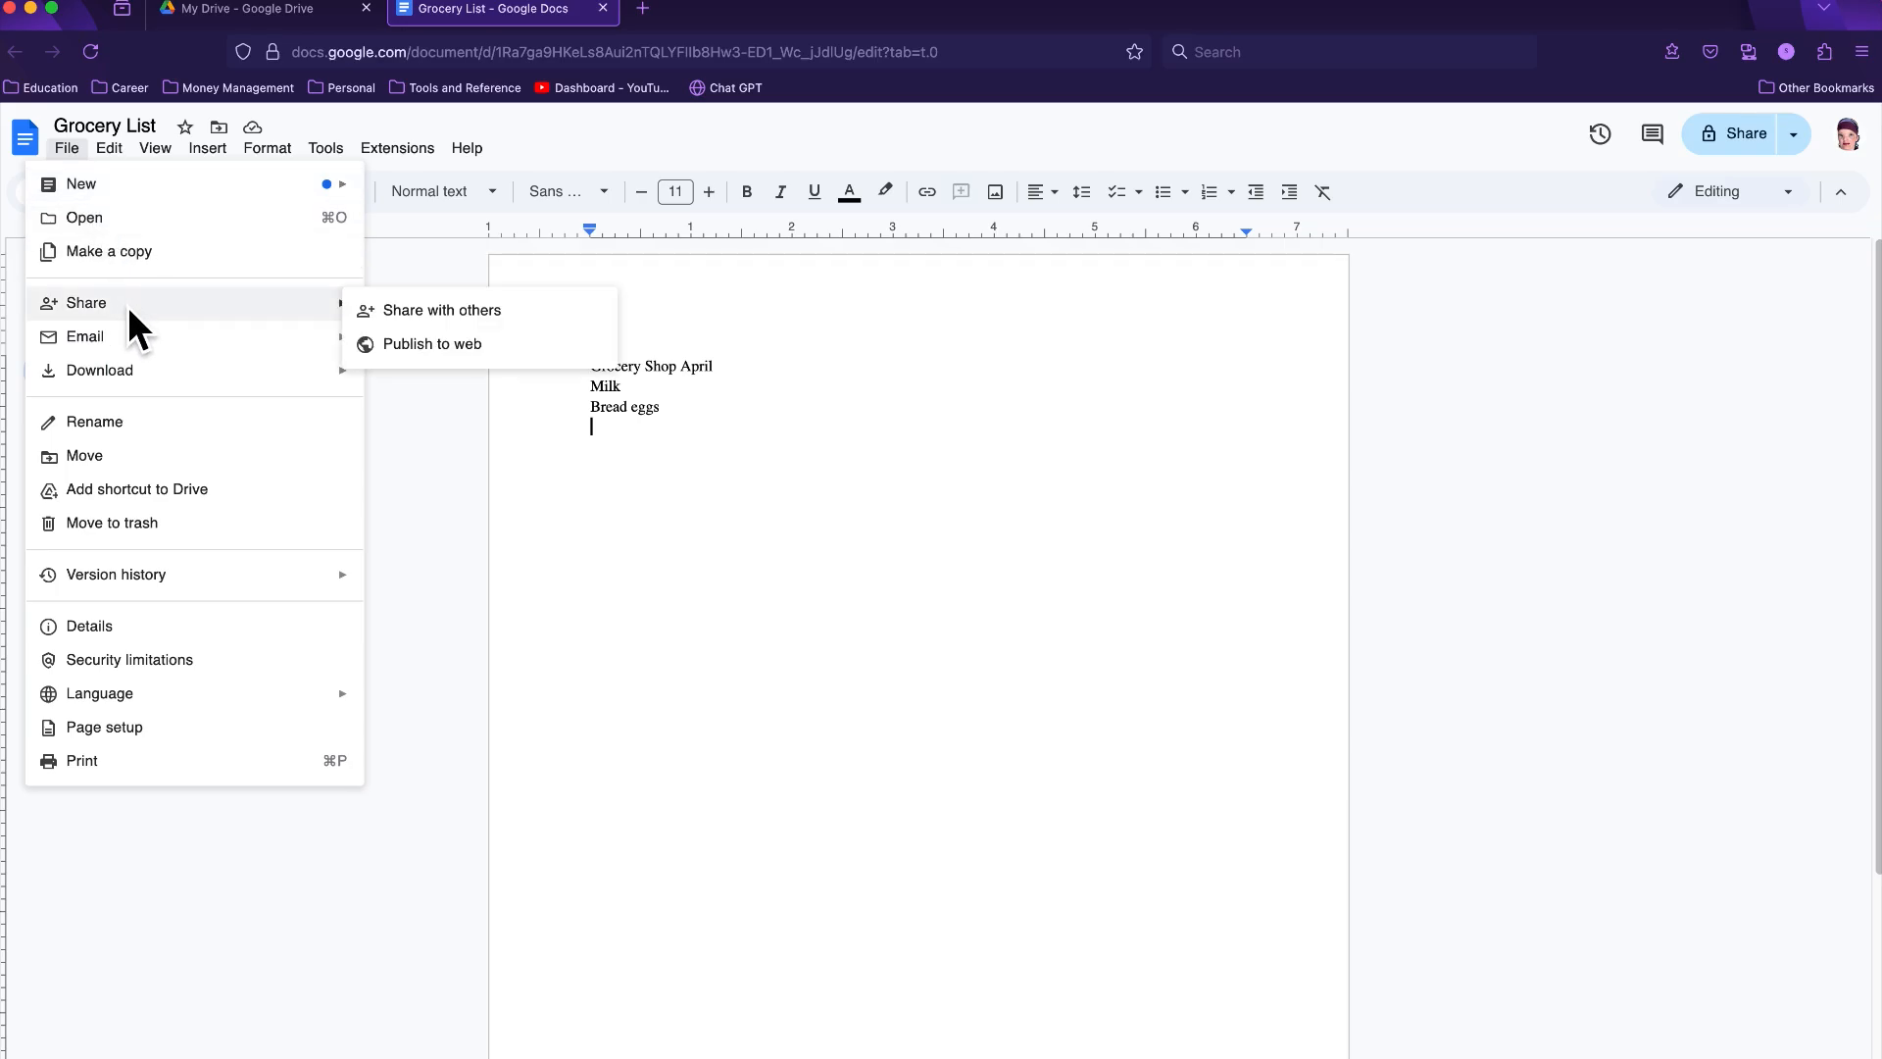
pyautogui.moveTo(152, 357)
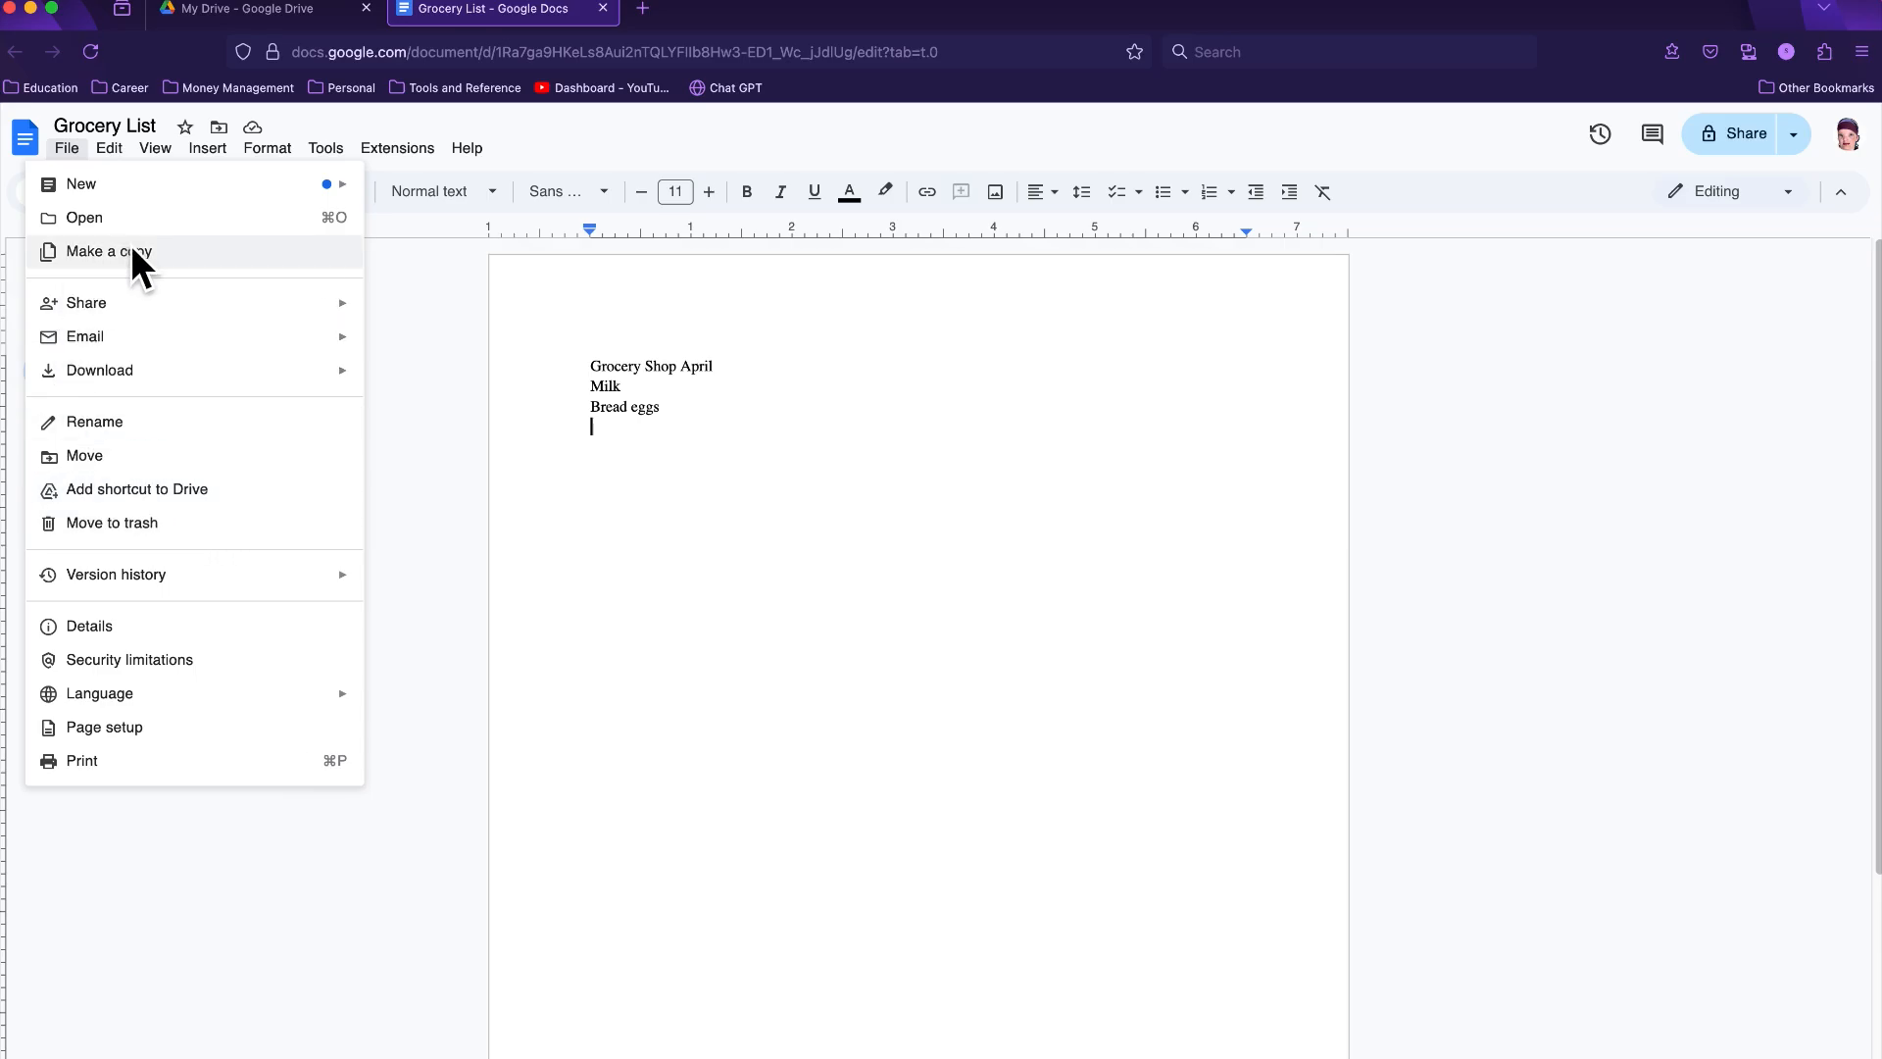
pyautogui.moveTo(93, 184)
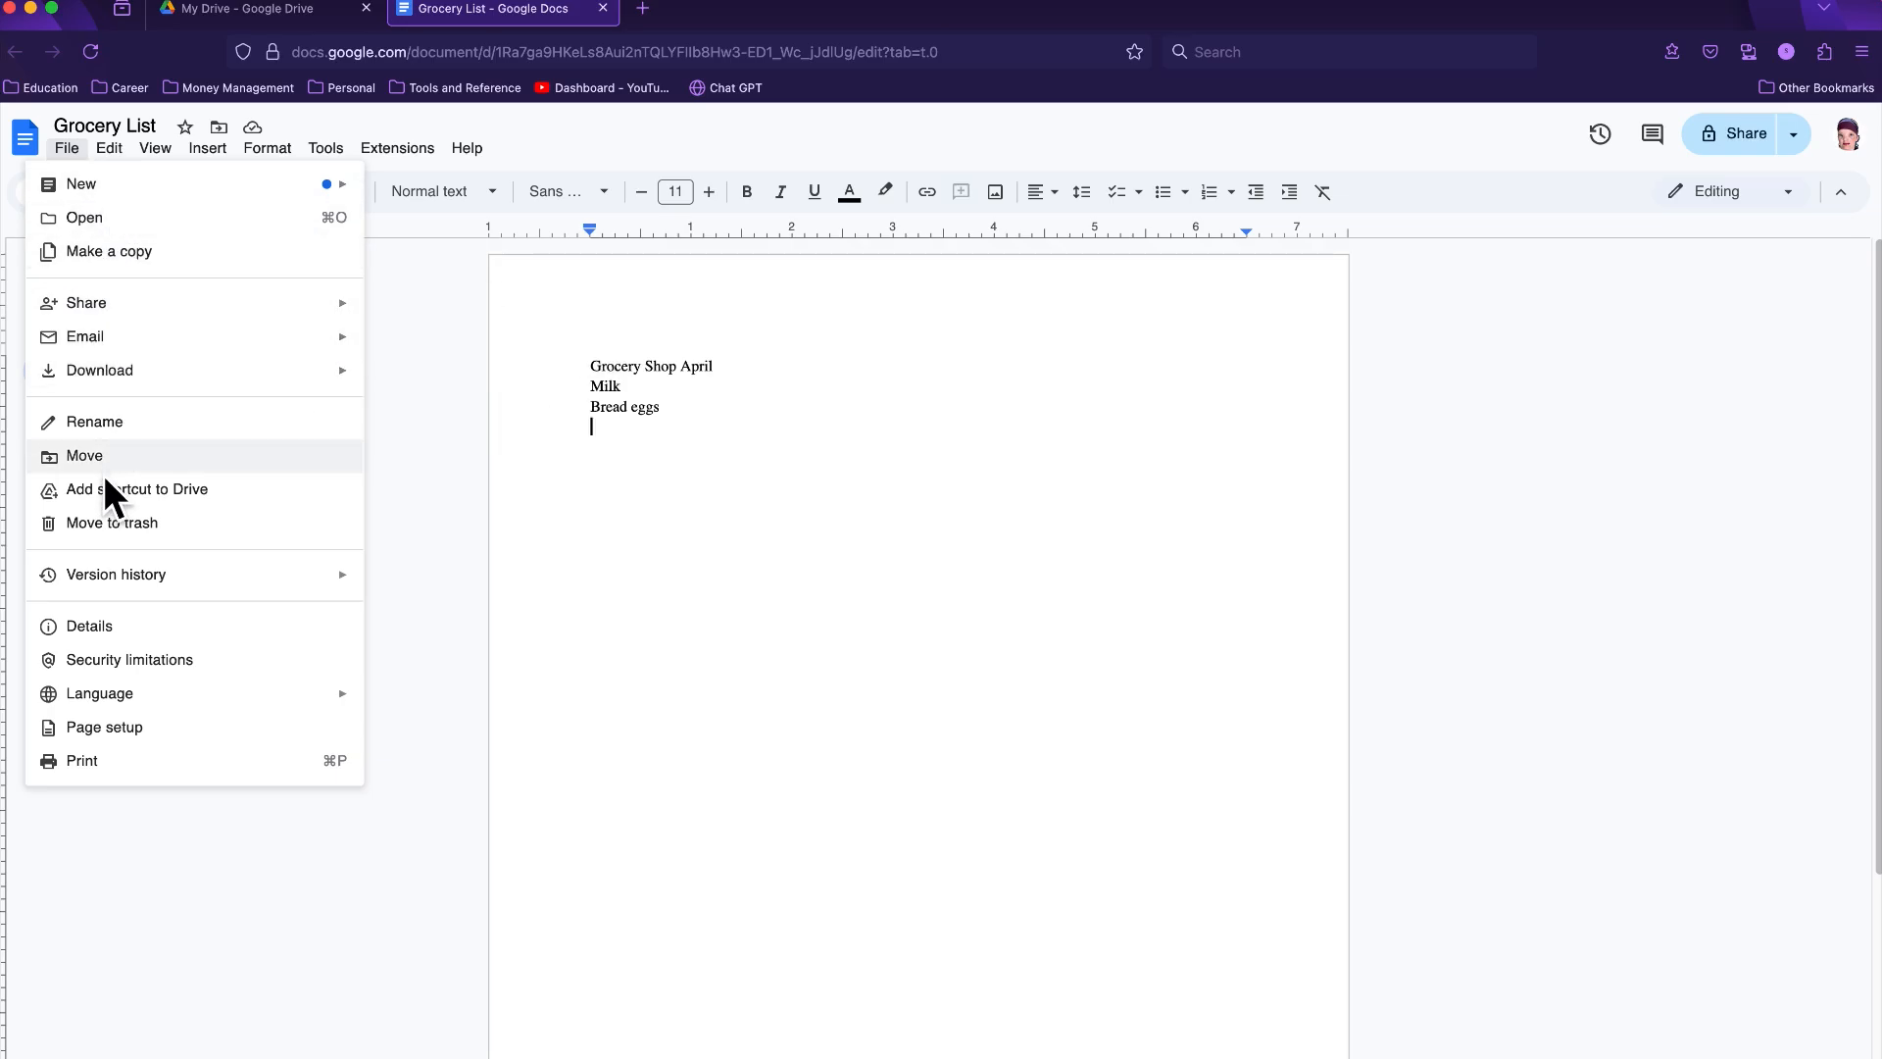
pyautogui.moveTo(123, 137)
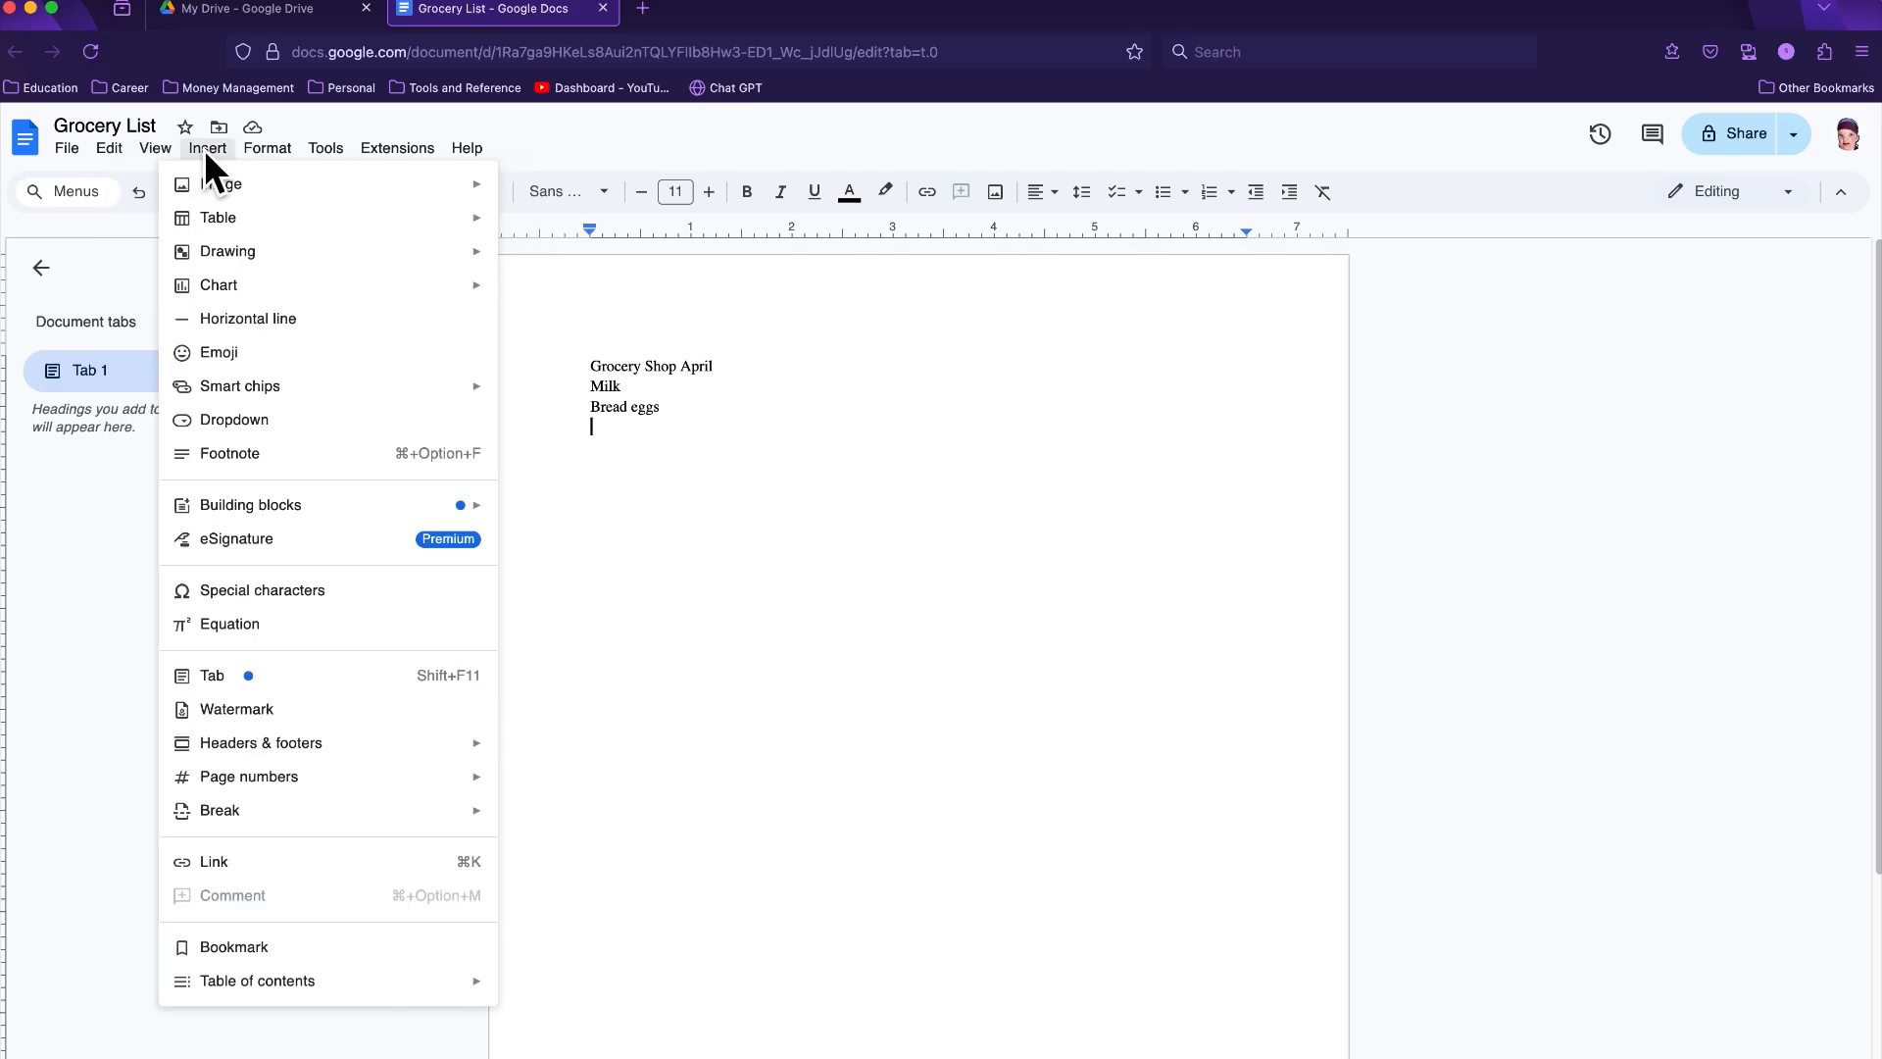
pyautogui.moveTo(242, 231)
pyautogui.moveTo(261, 149)
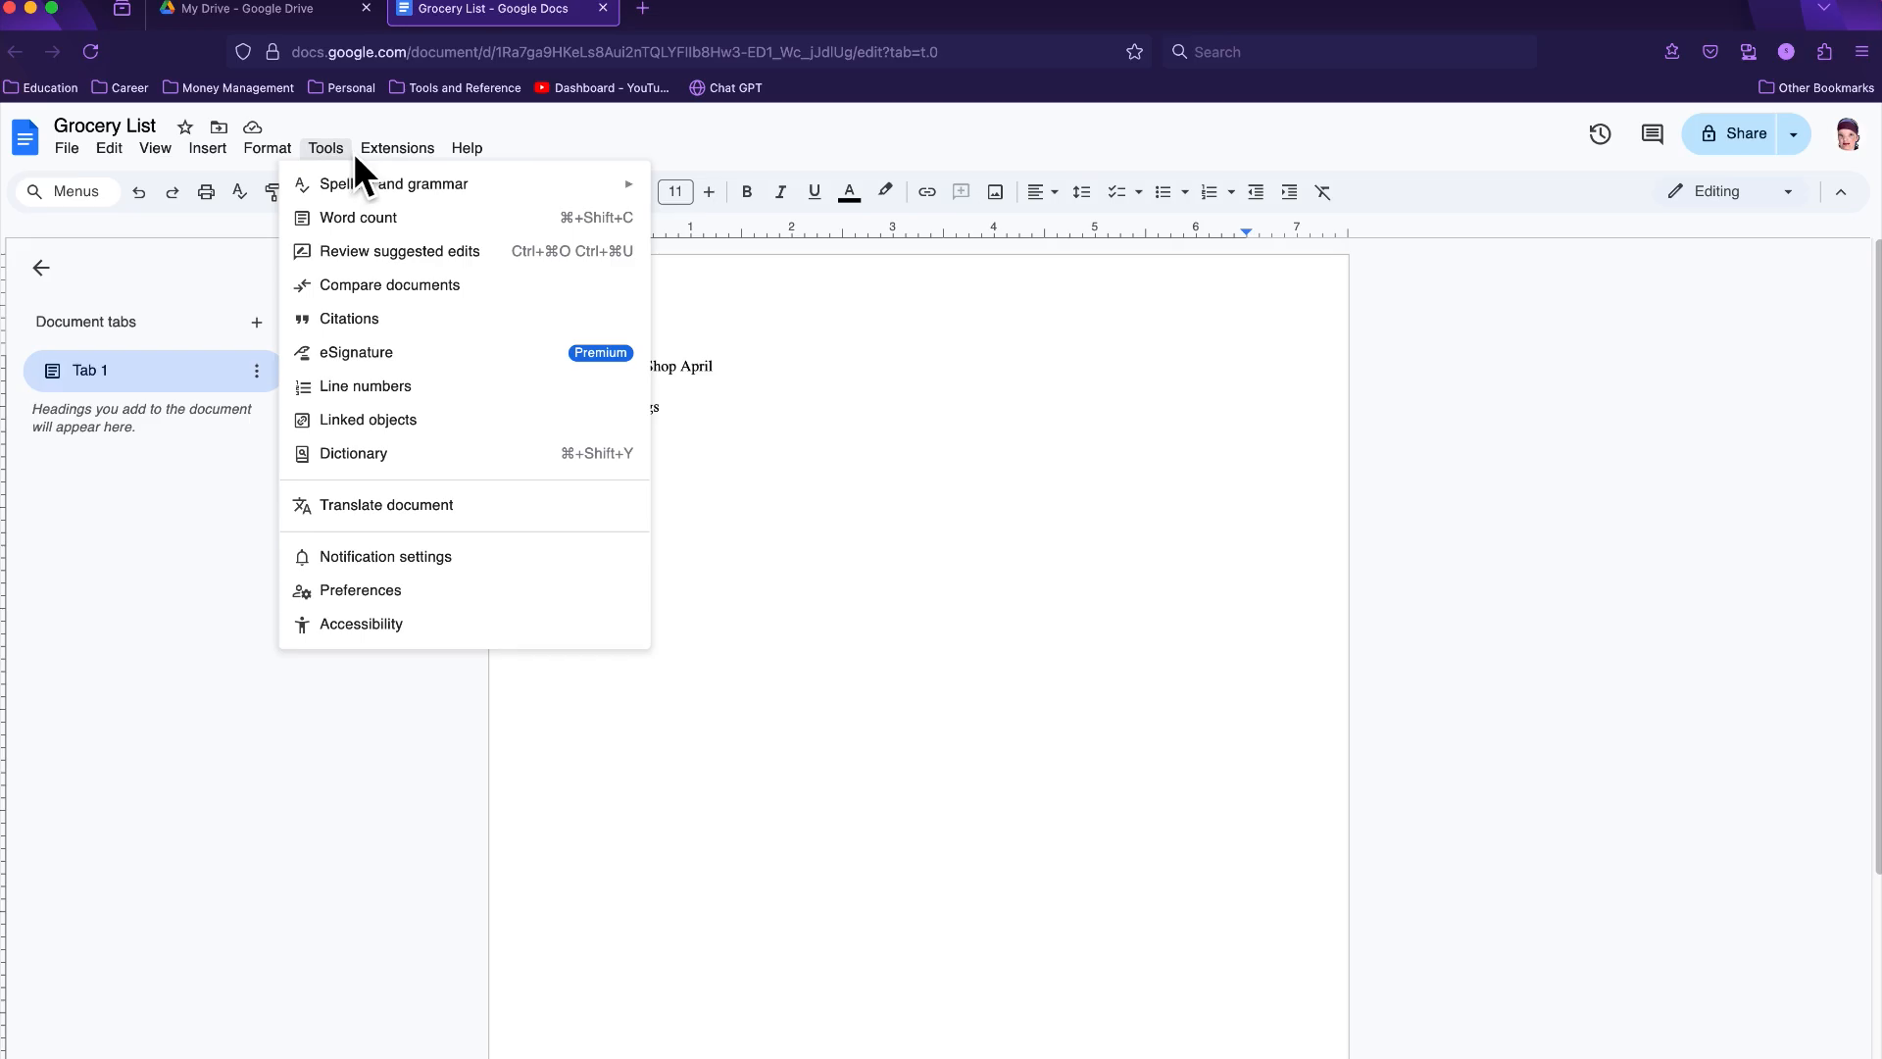
pyautogui.moveTo(405, 159)
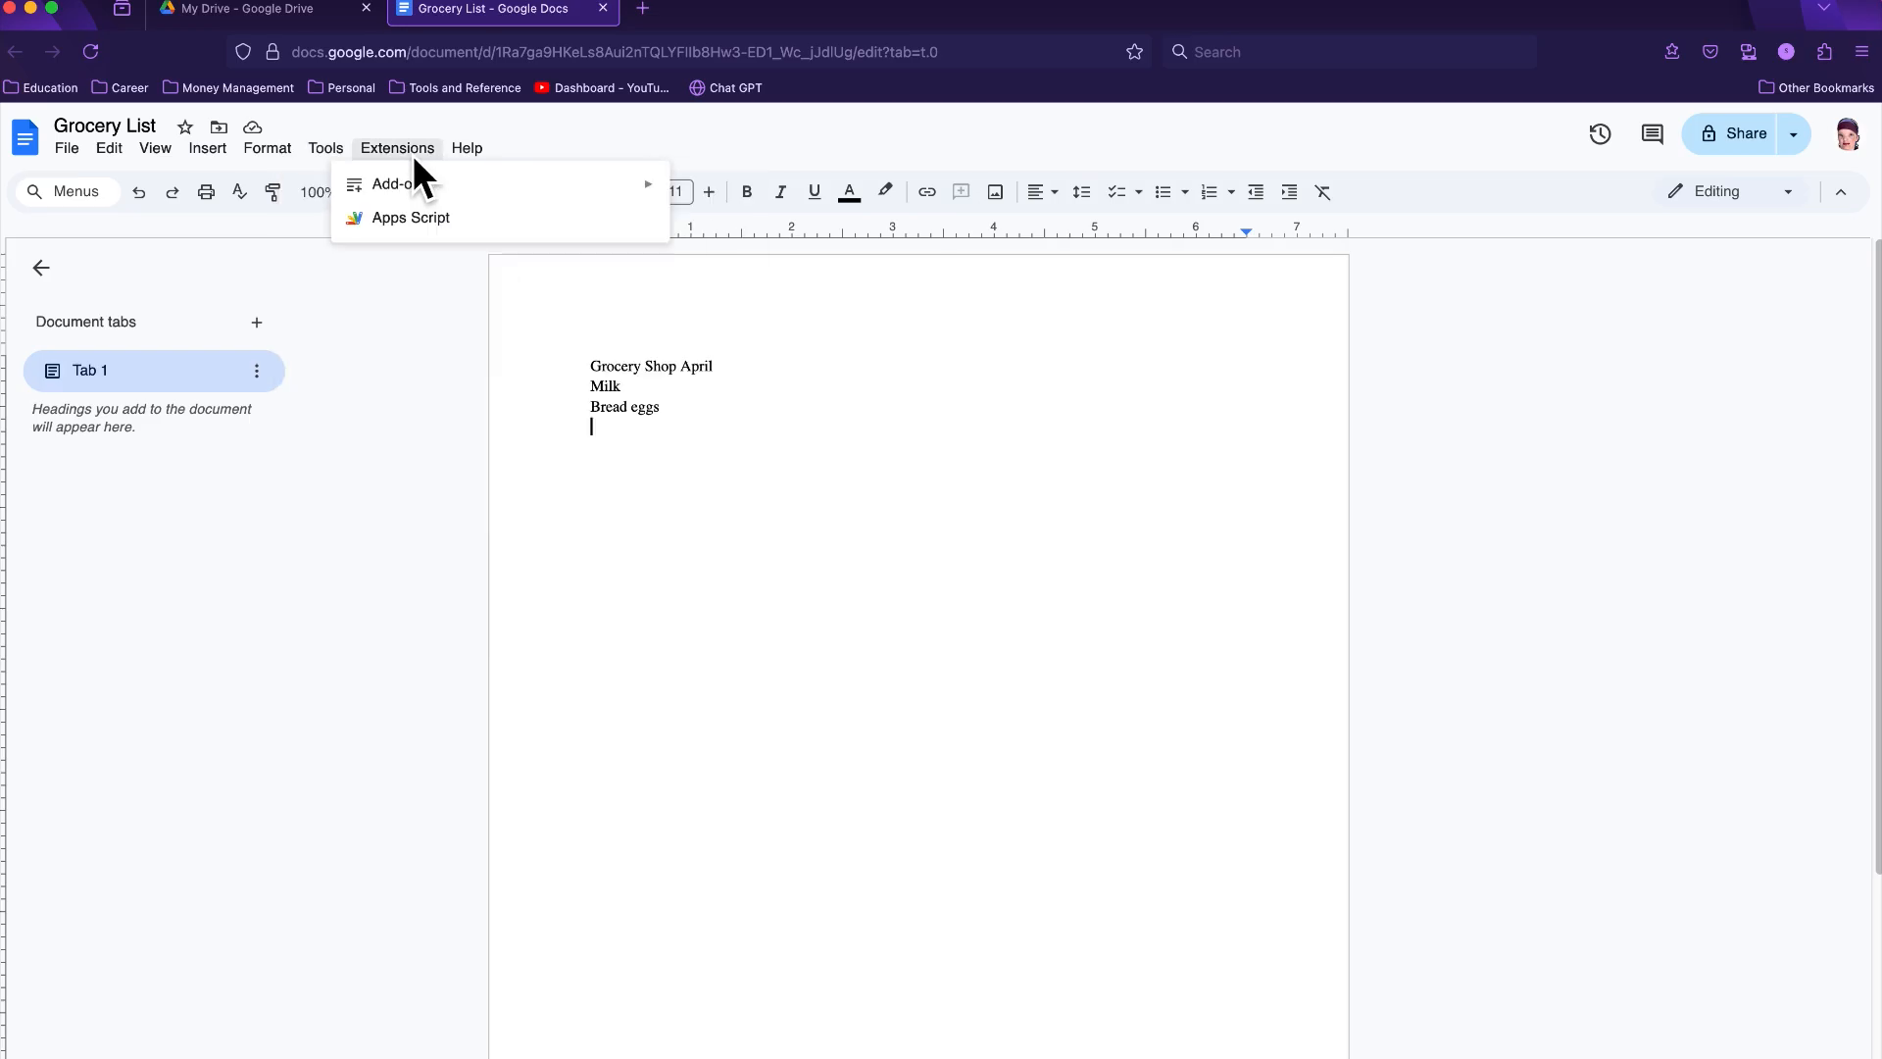
pyautogui.click(783, 133)
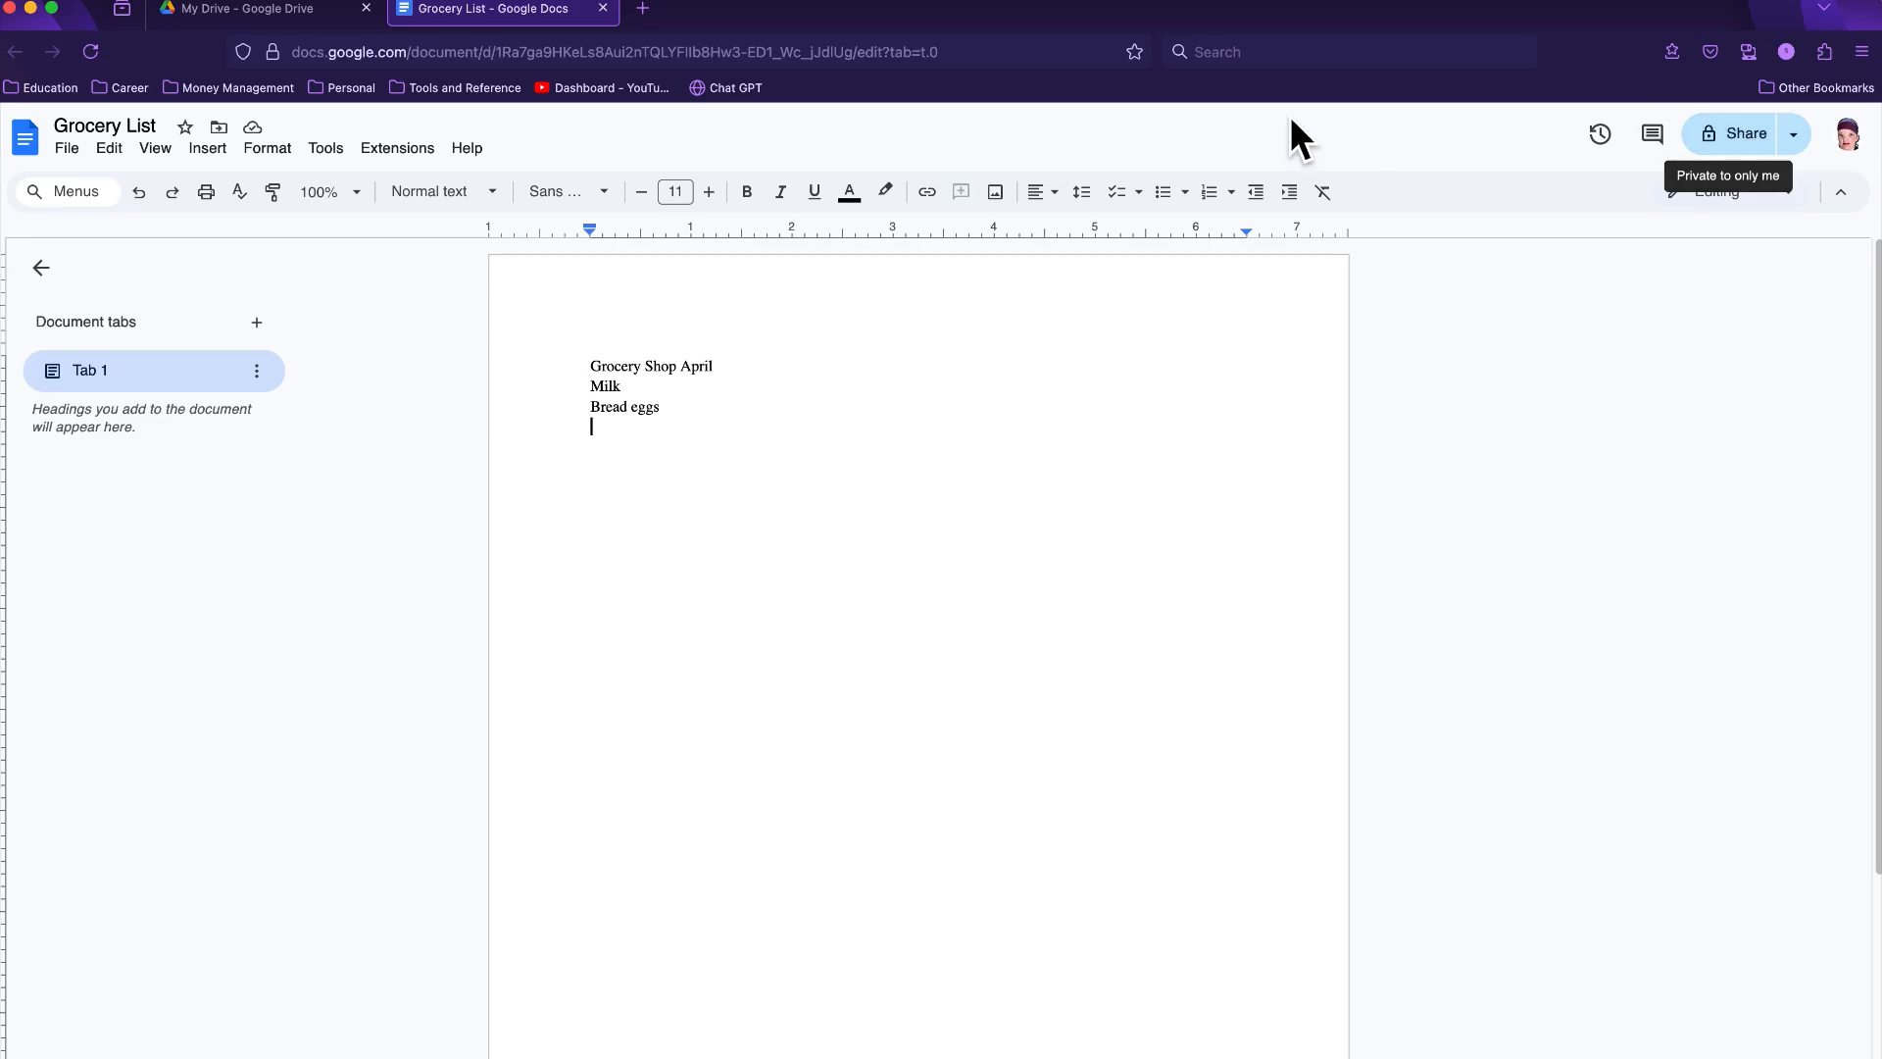
# Step: Examine the options for sharing the document and copying its link, and check its Drive save status
pyautogui.click(78, 151)
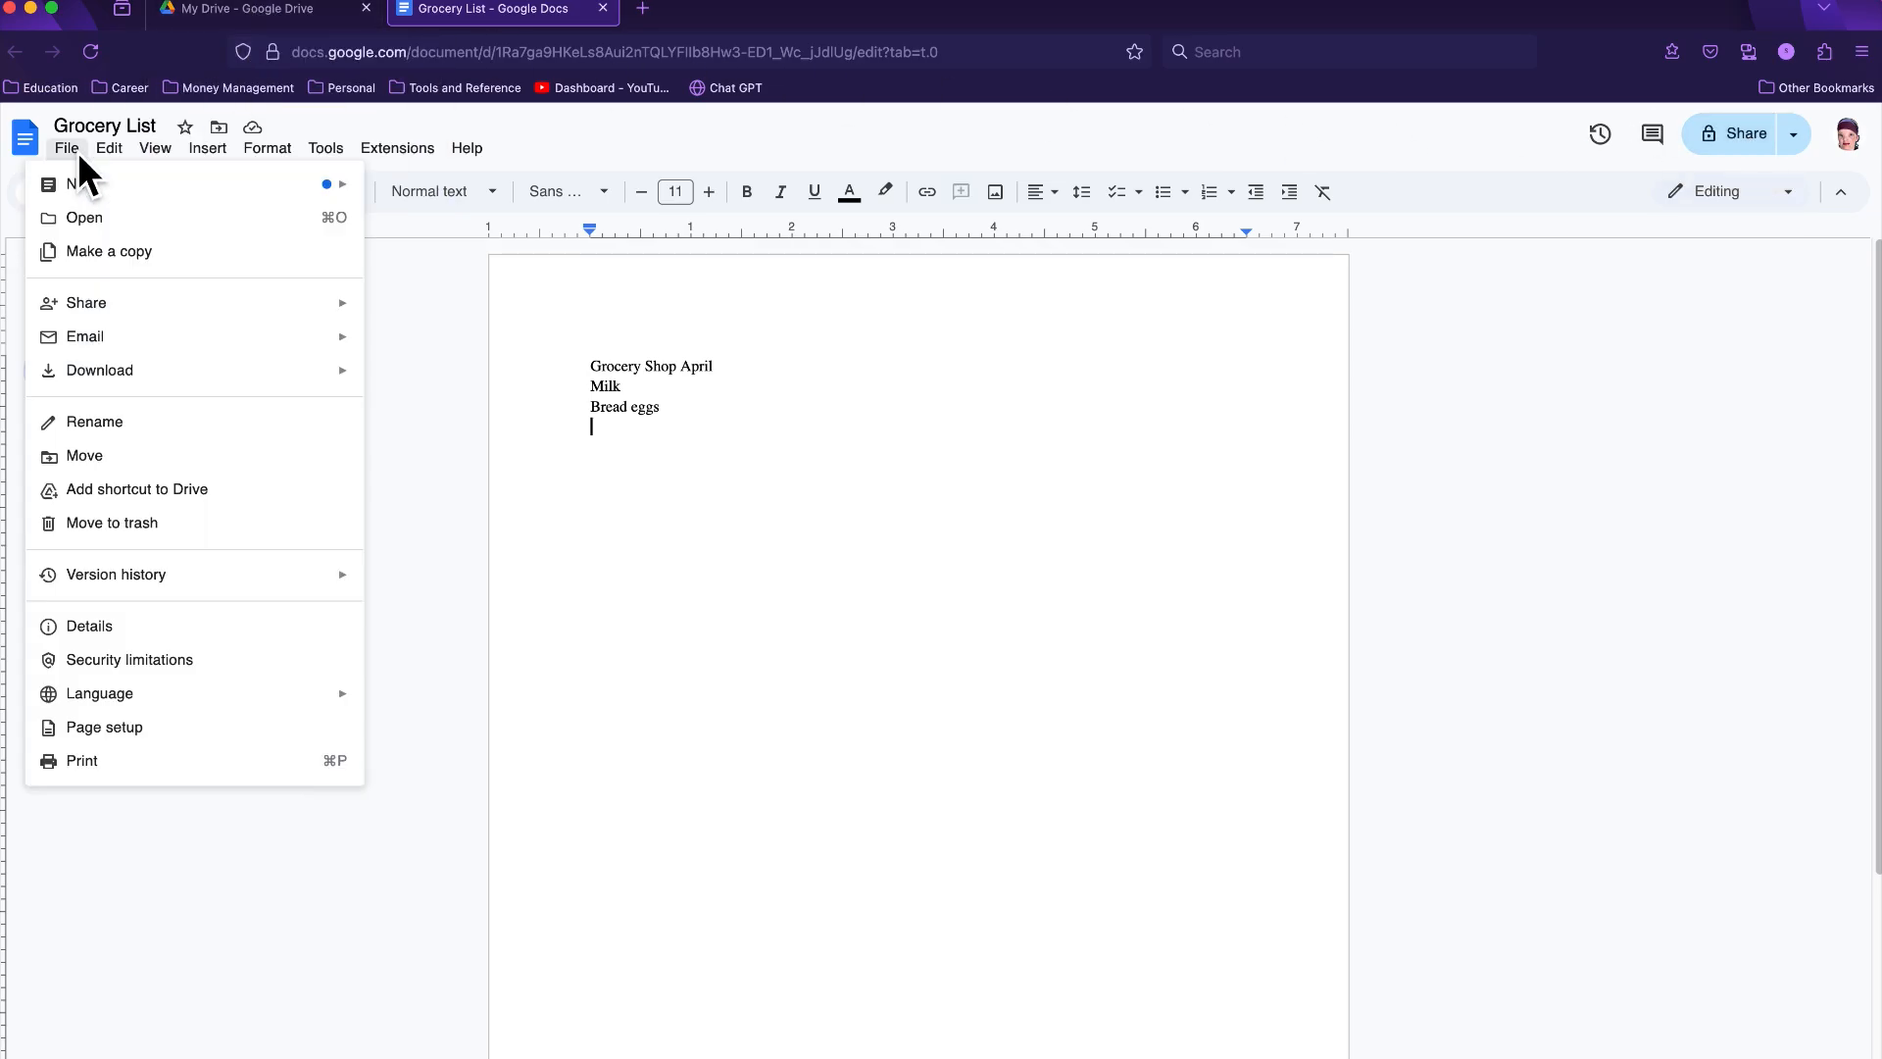
pyautogui.moveTo(122, 309)
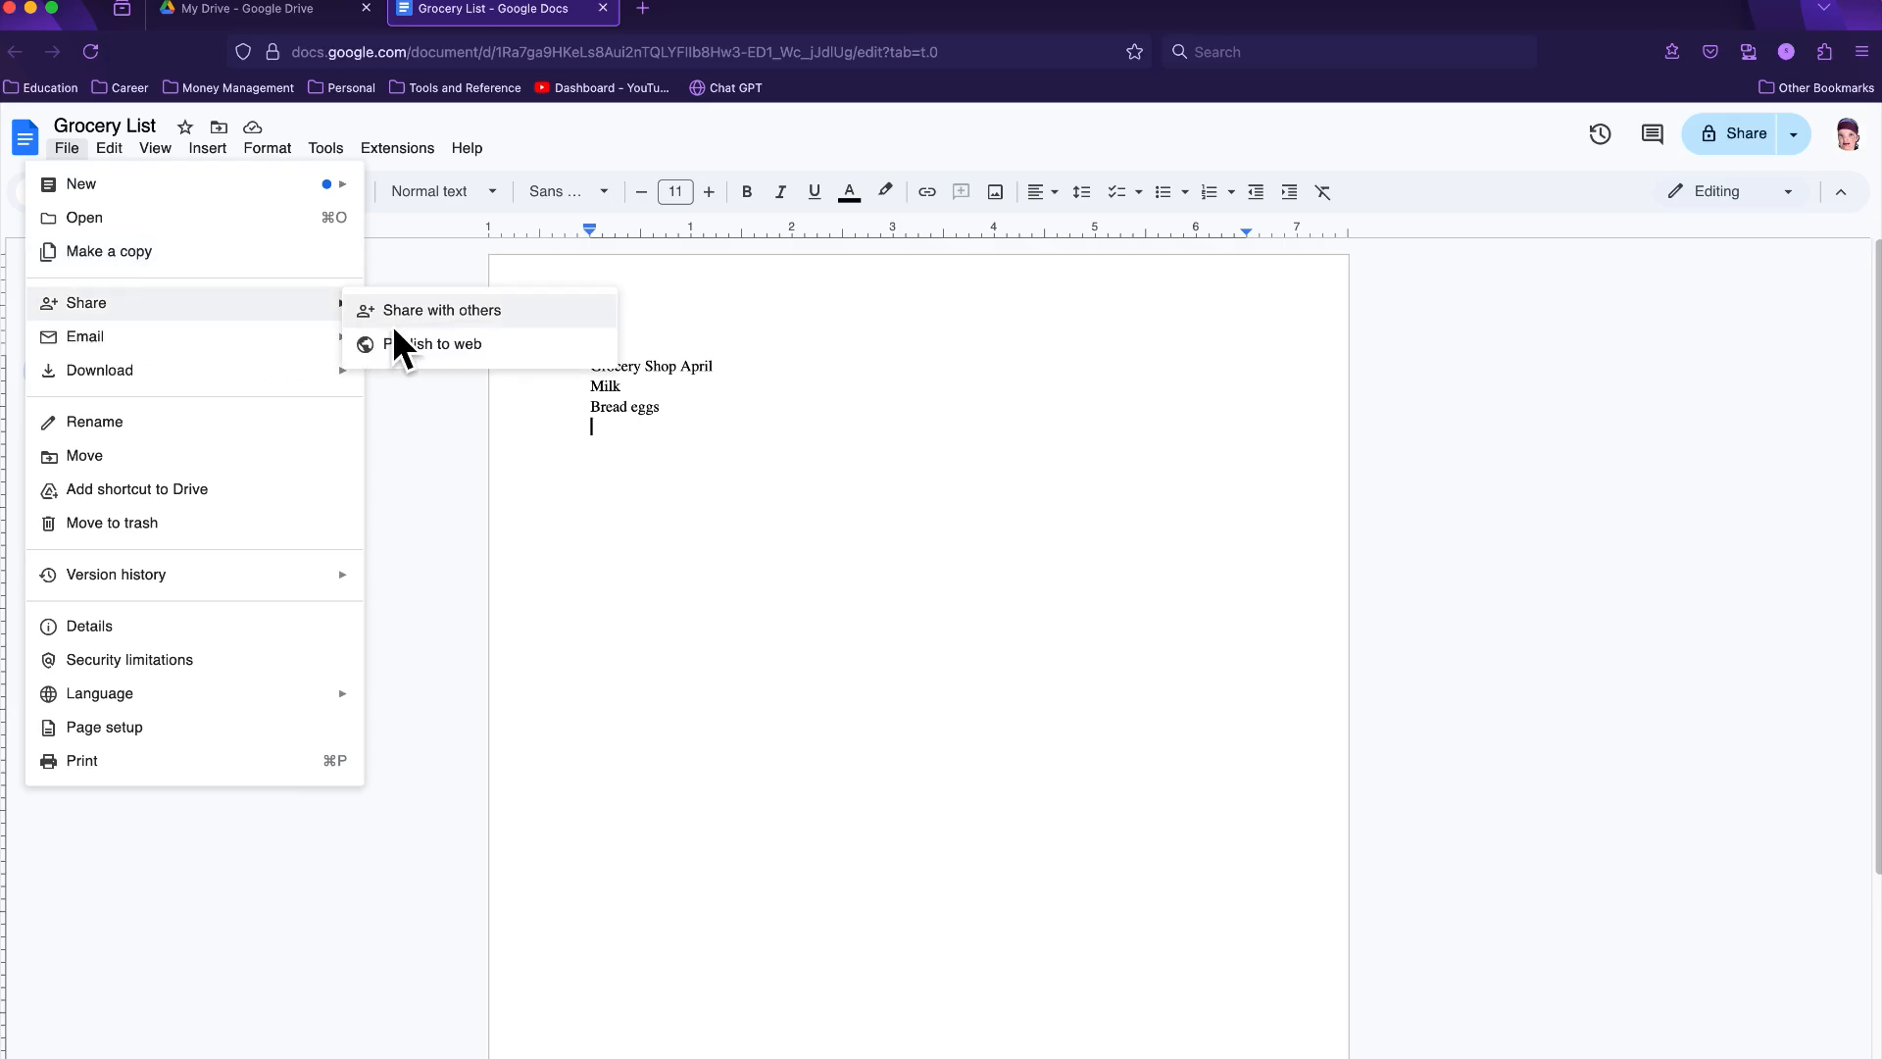
pyautogui.click(1468, 271)
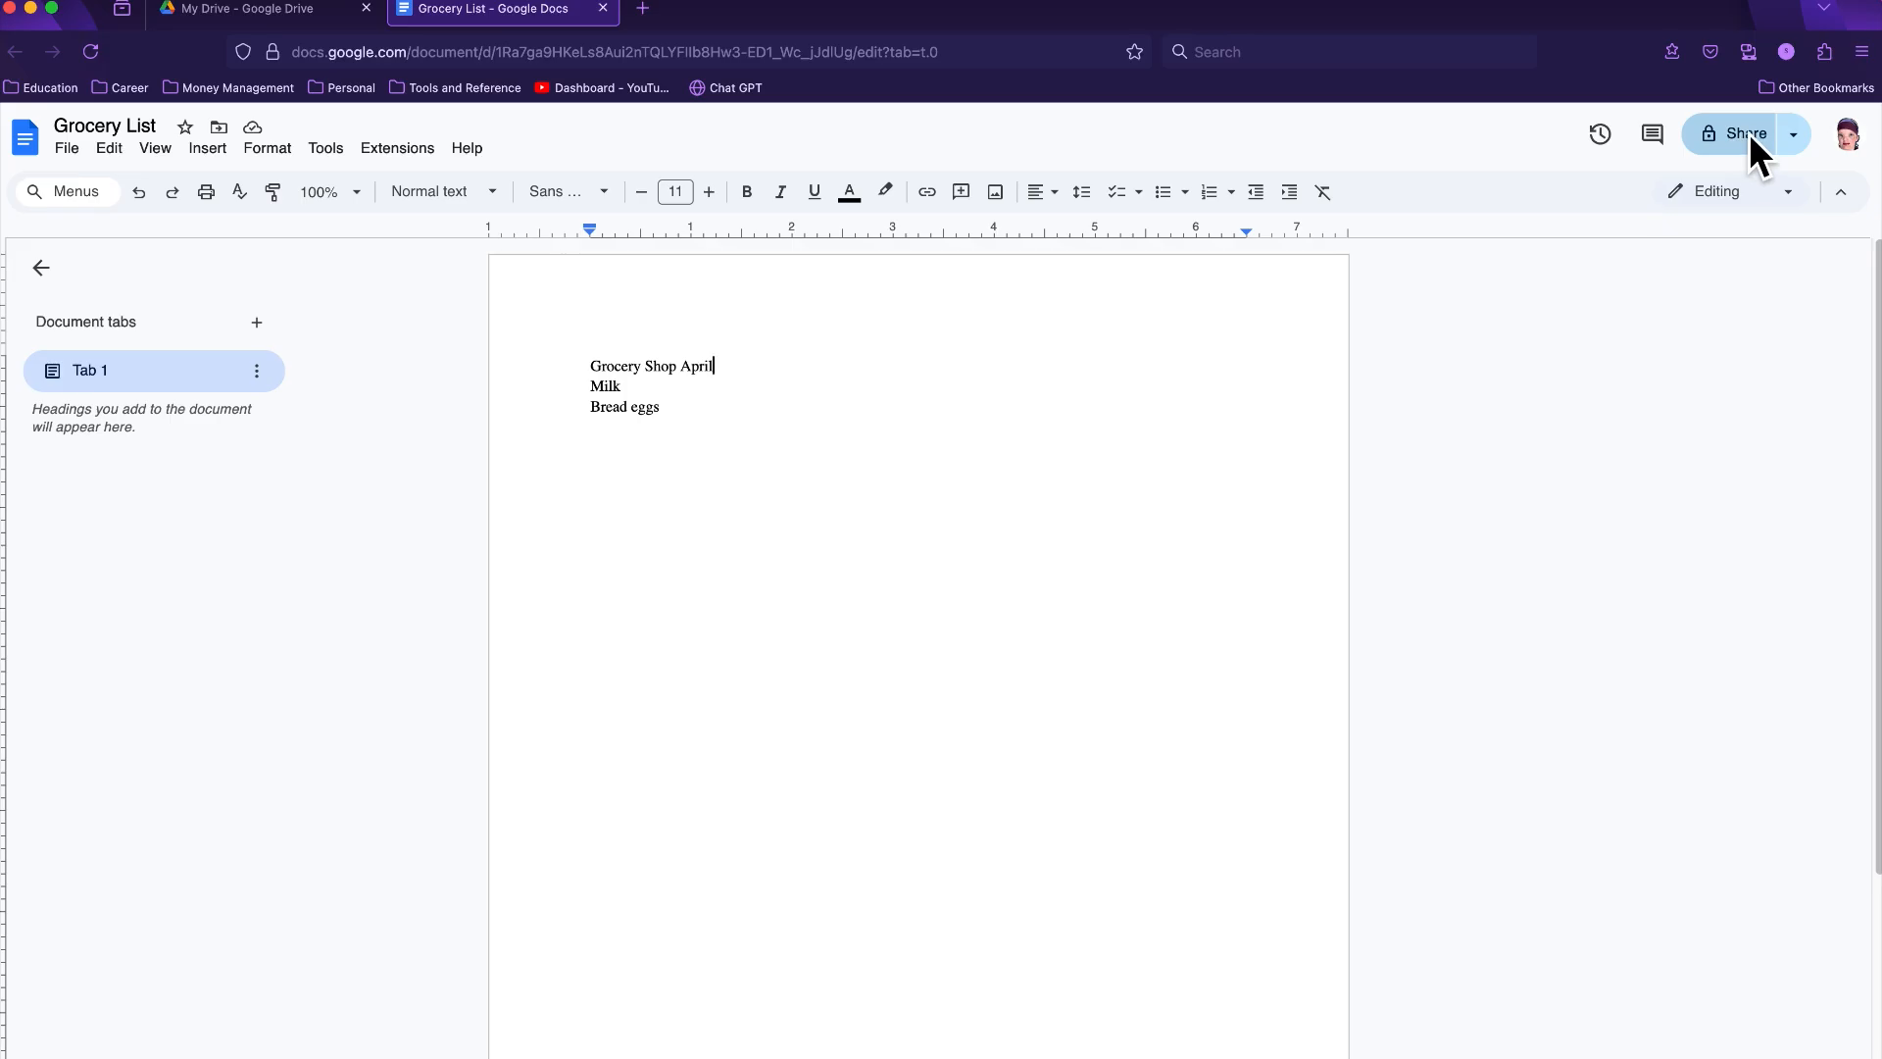
pyautogui.click(1804, 132)
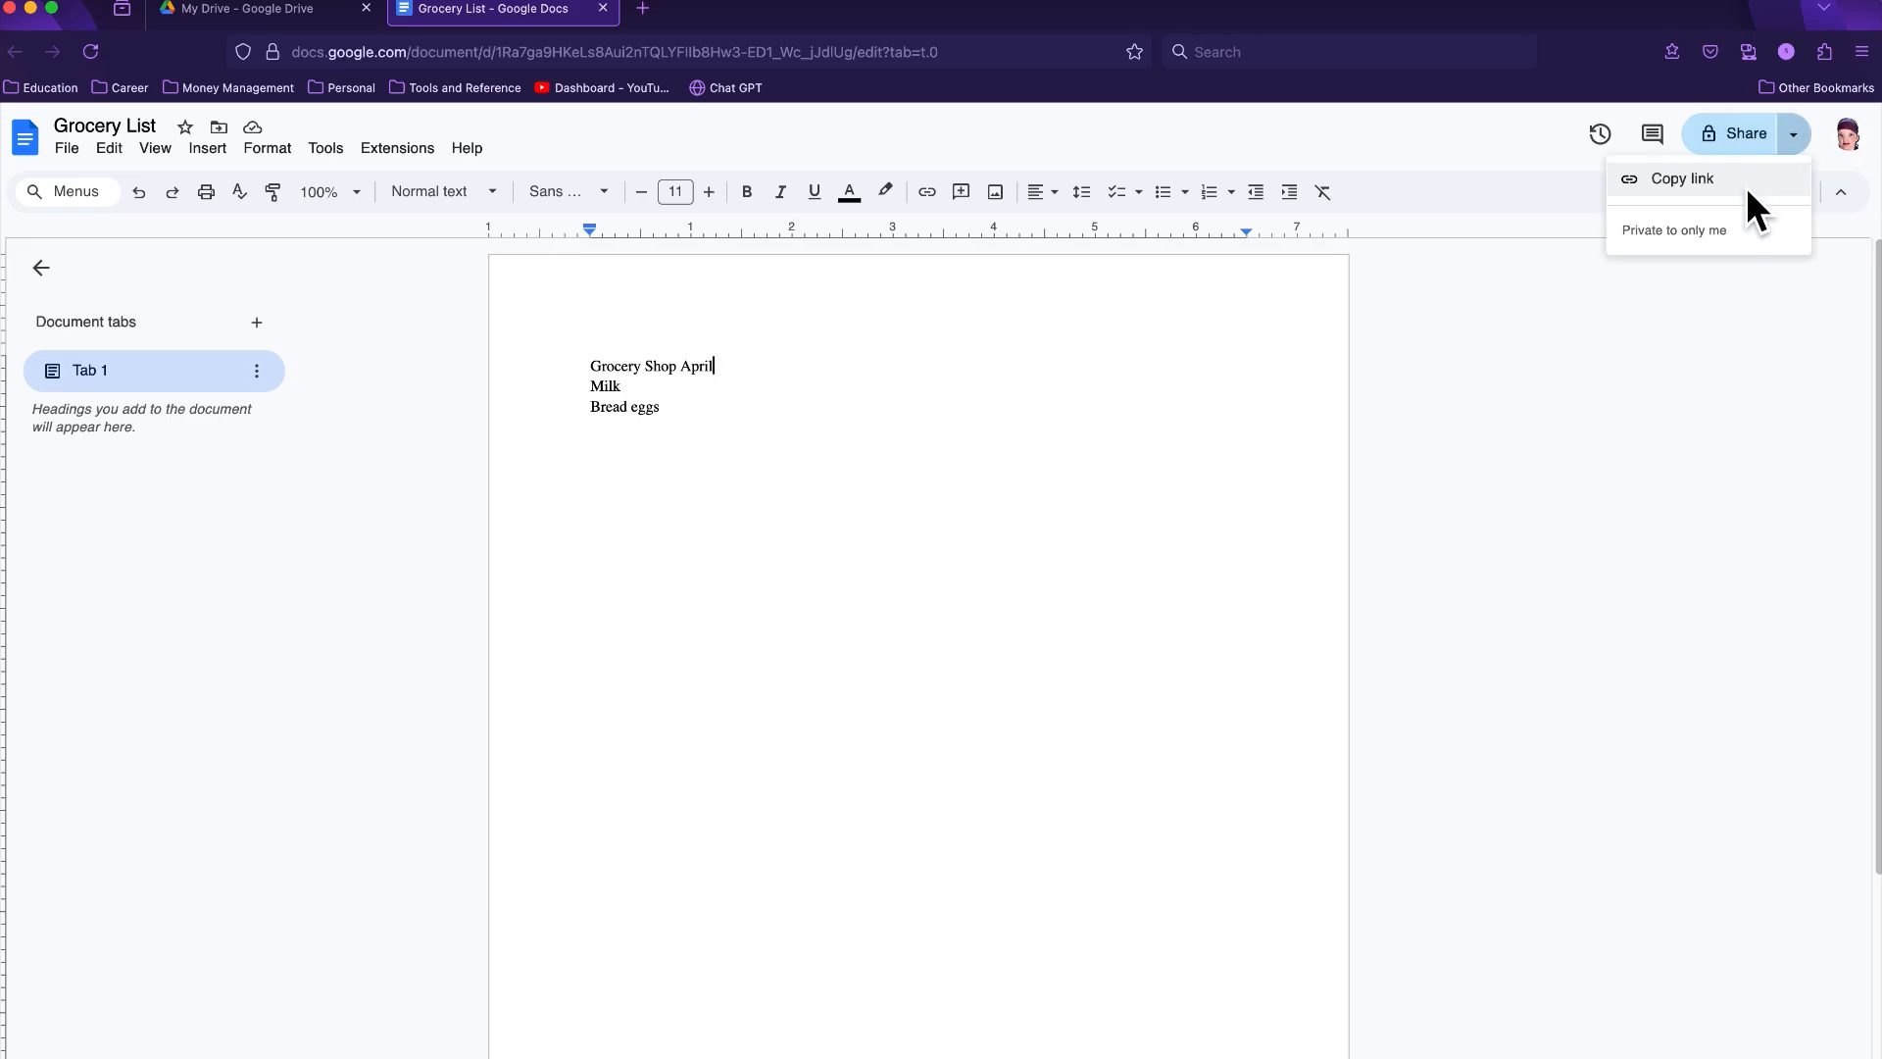
pyautogui.click(1469, 154)
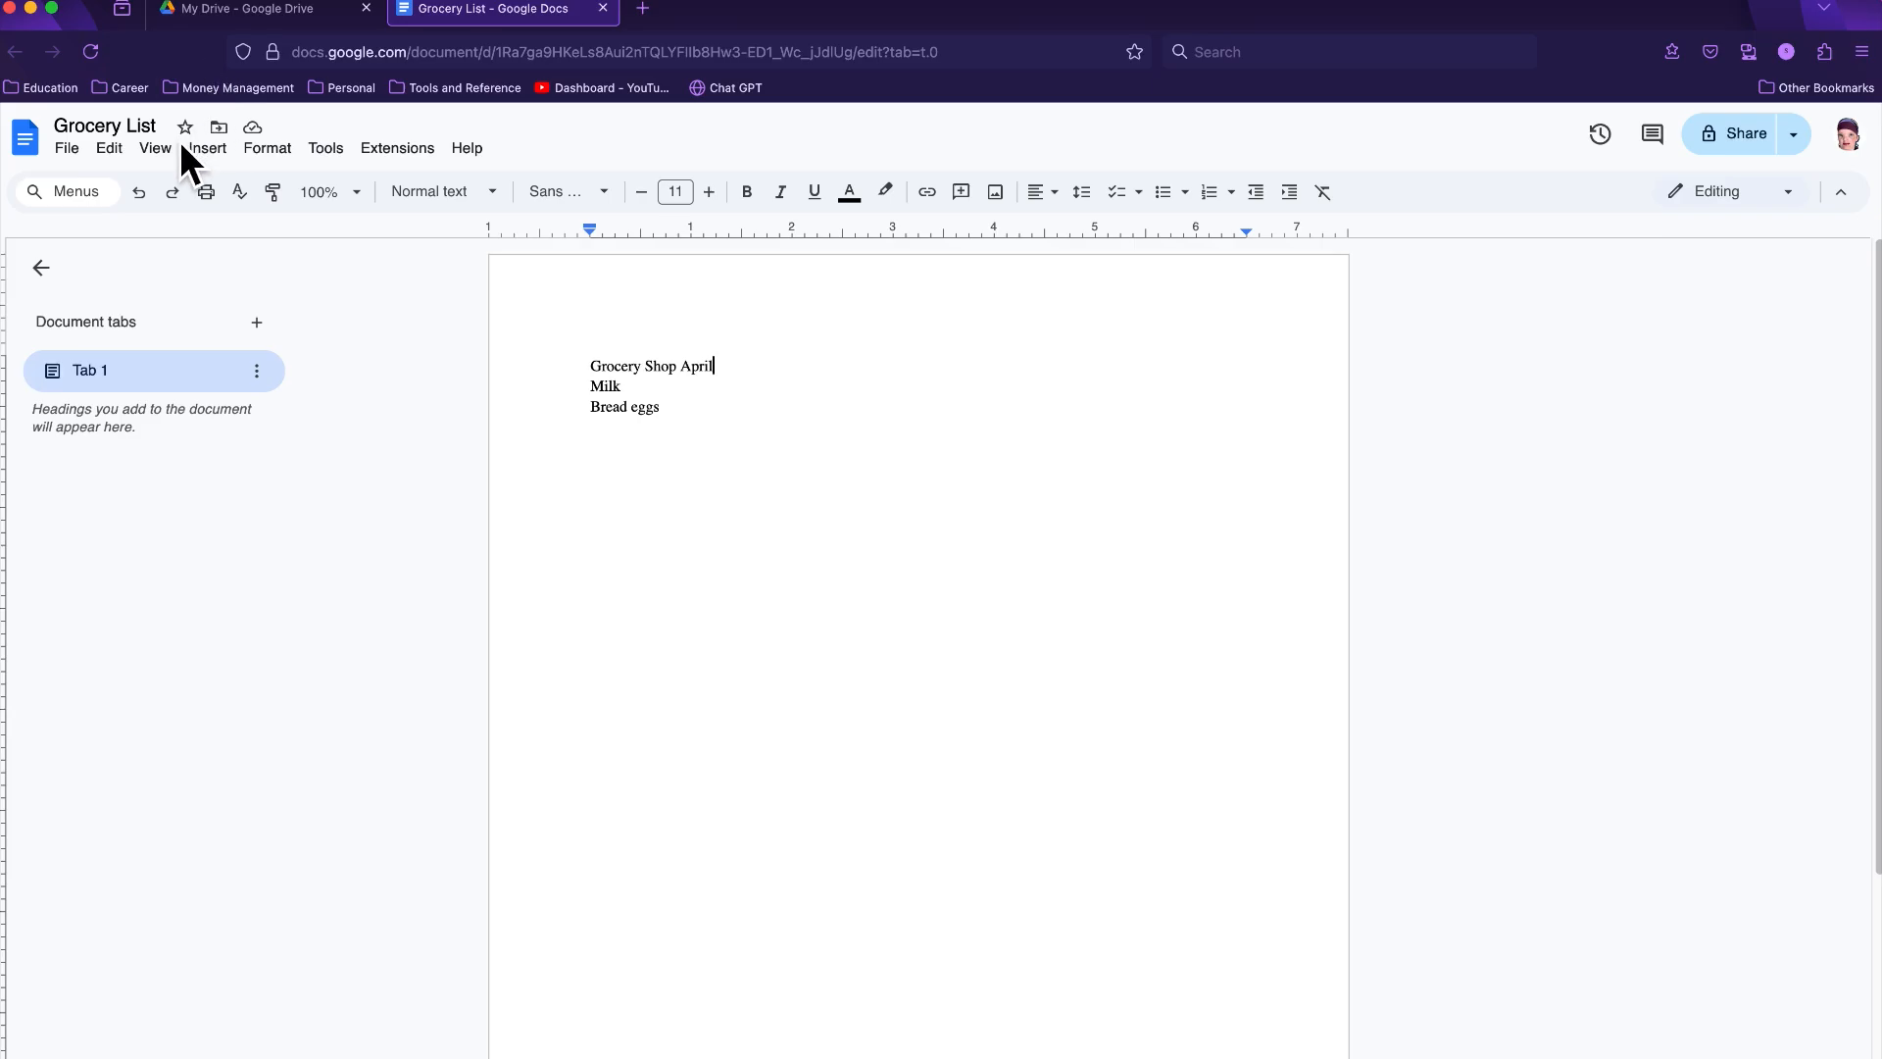
pyautogui.click(259, 132)
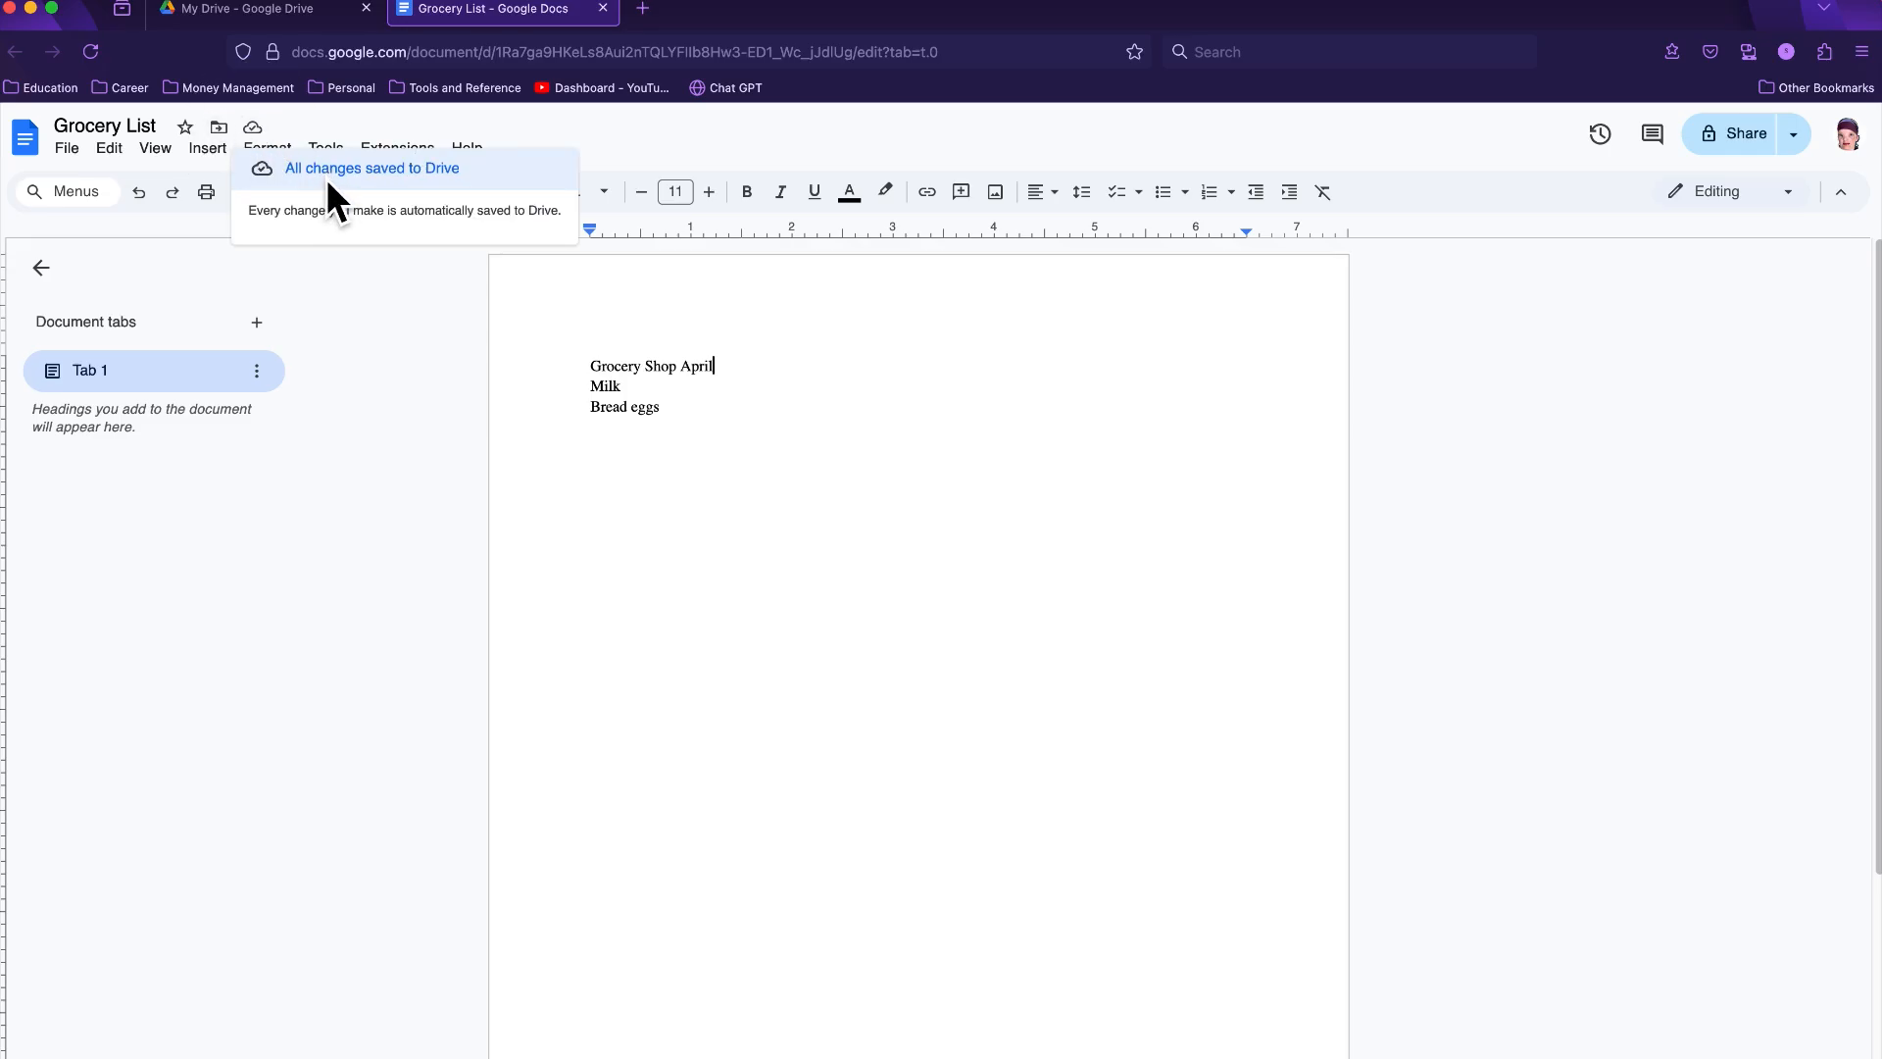
pyautogui.click(287, 130)
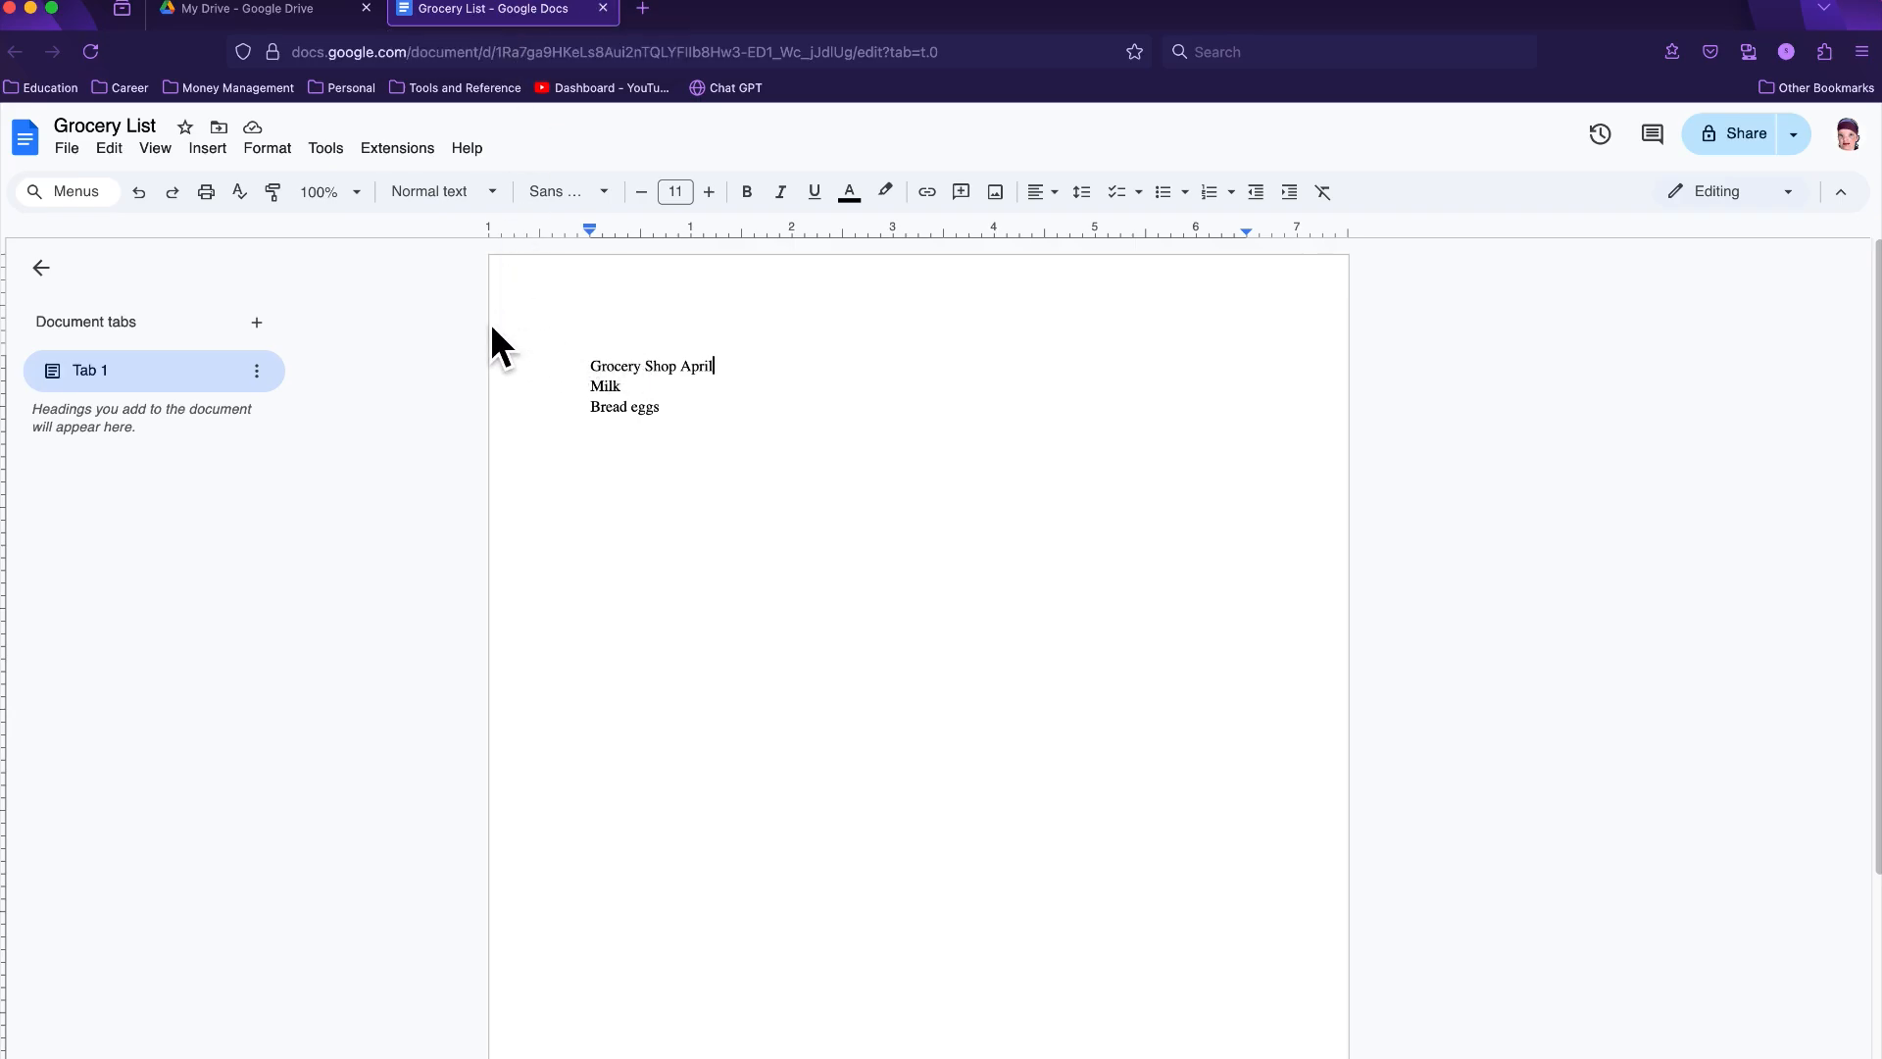
# Step: Close the document, check the contents of the Shopping folder, and return to My Drive
pyautogui.click(605, 9)
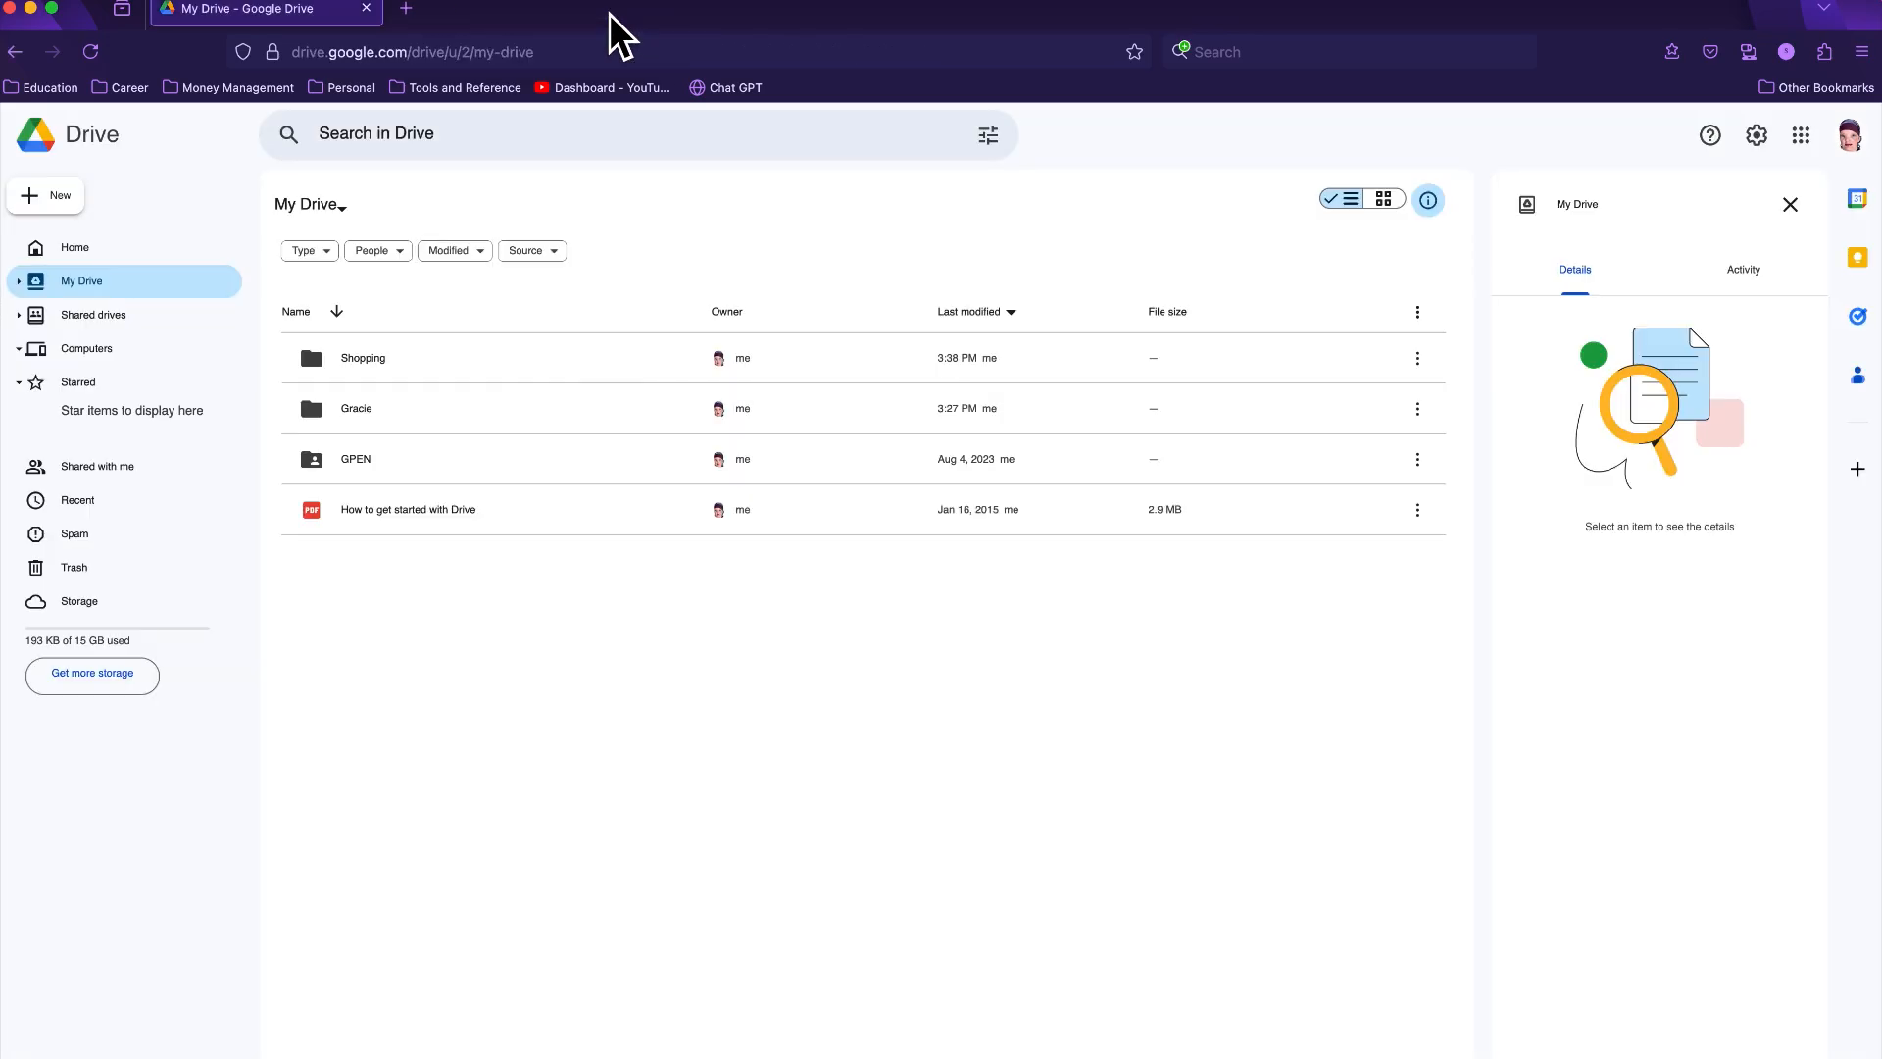
pyautogui.doubleClick(374, 361)
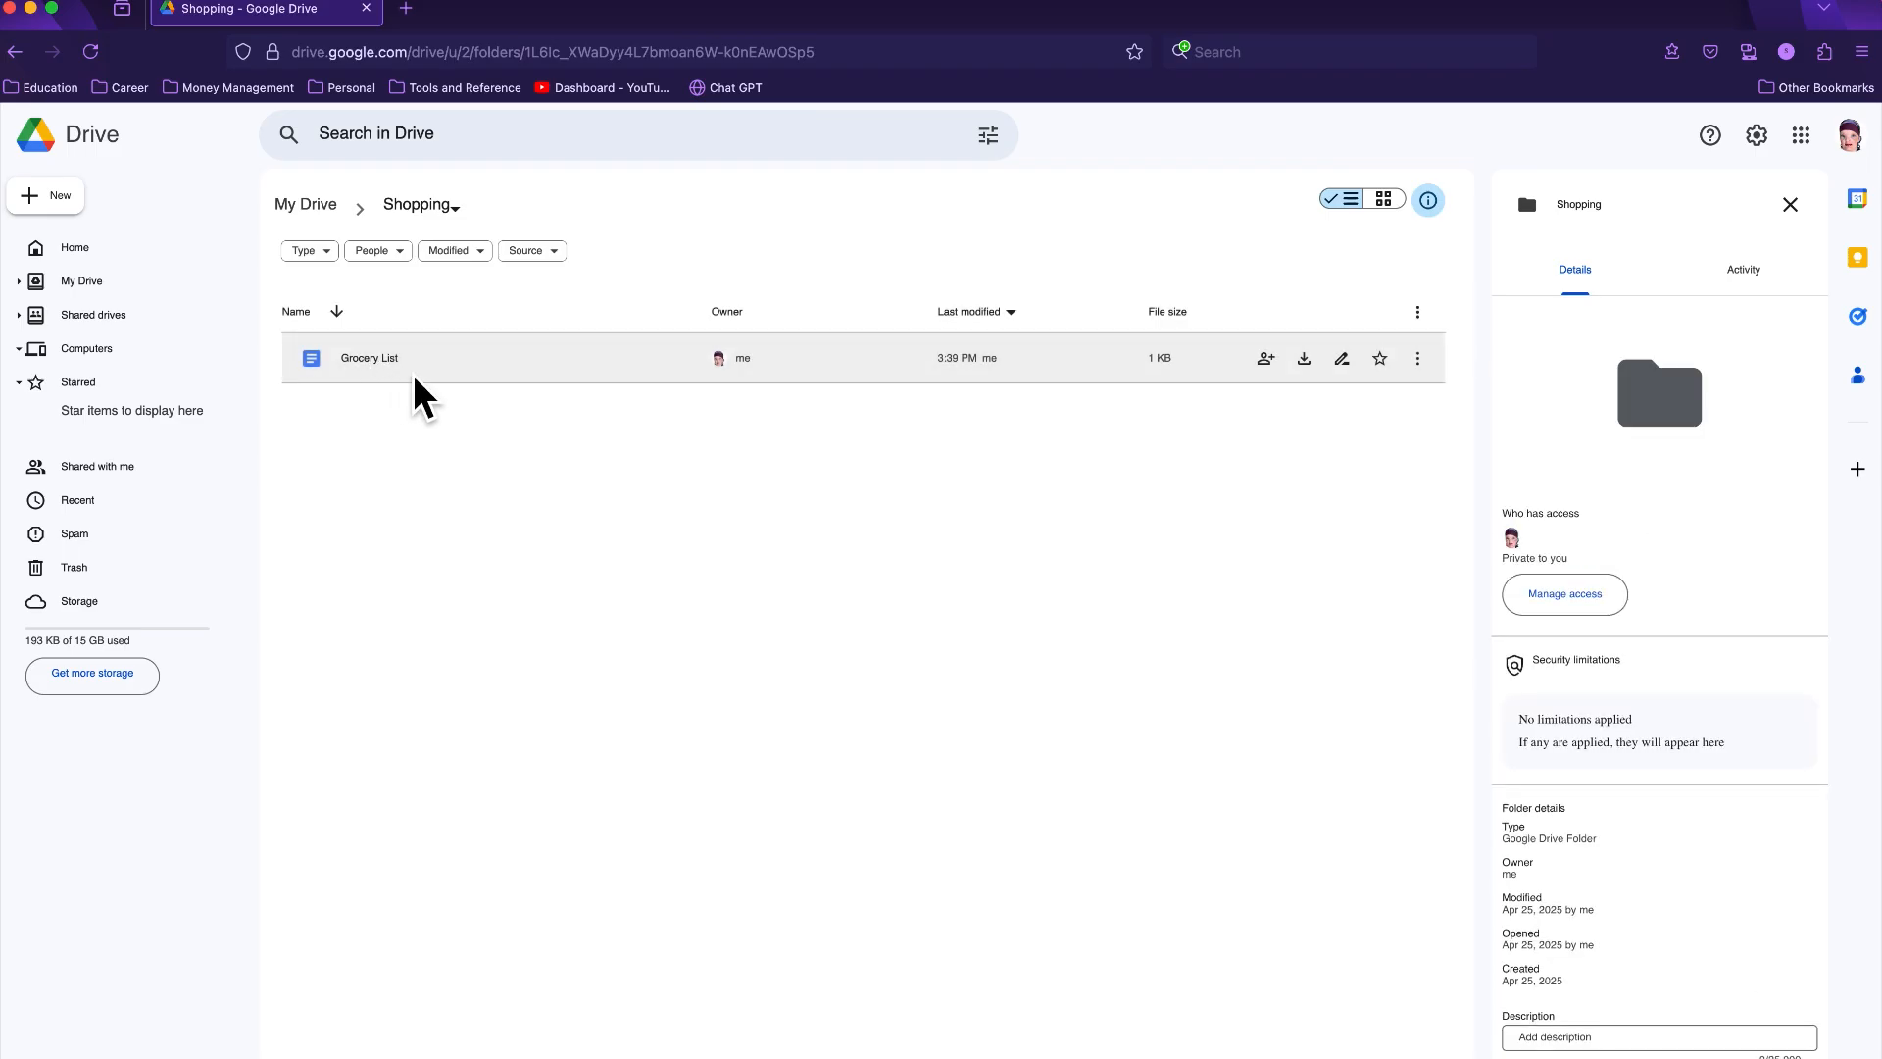
pyautogui.click(19, 54)
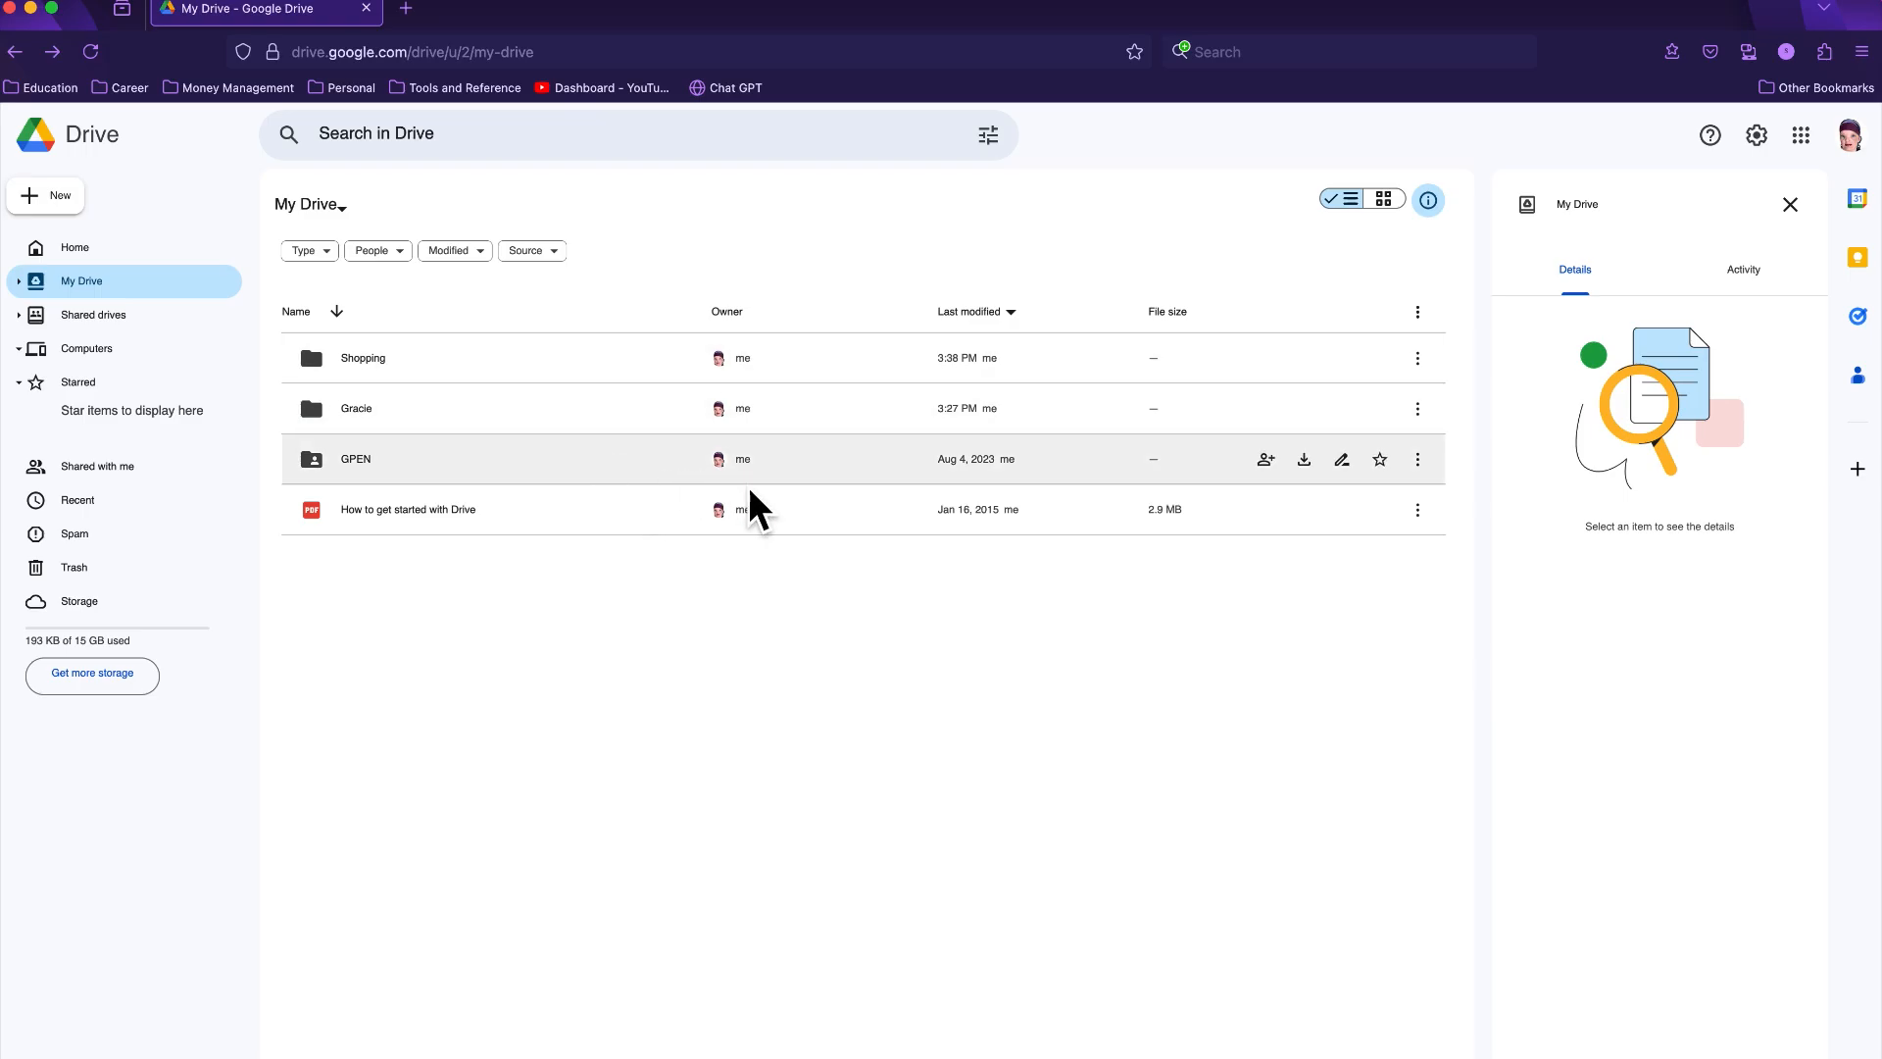
# Step: Create a new folder named Lists in My Drive
pyautogui.click(67, 200)
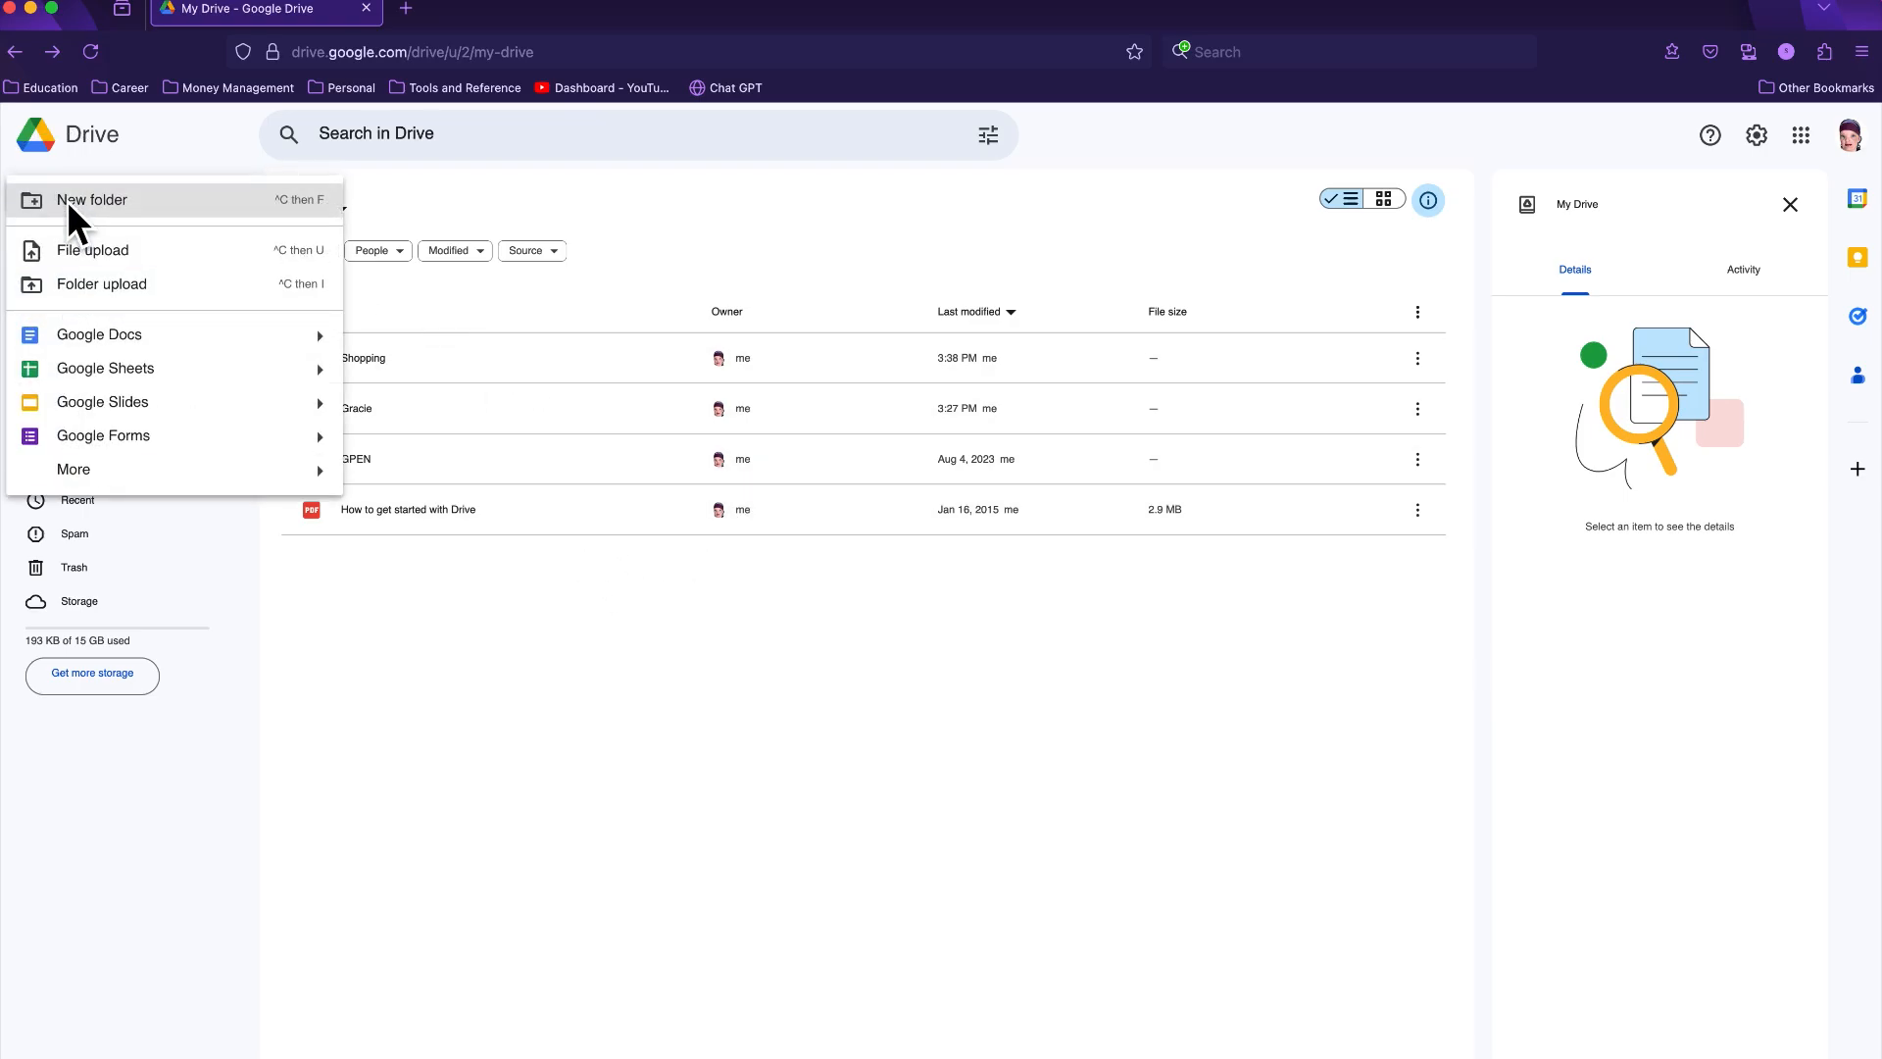
pyautogui.click(87, 207)
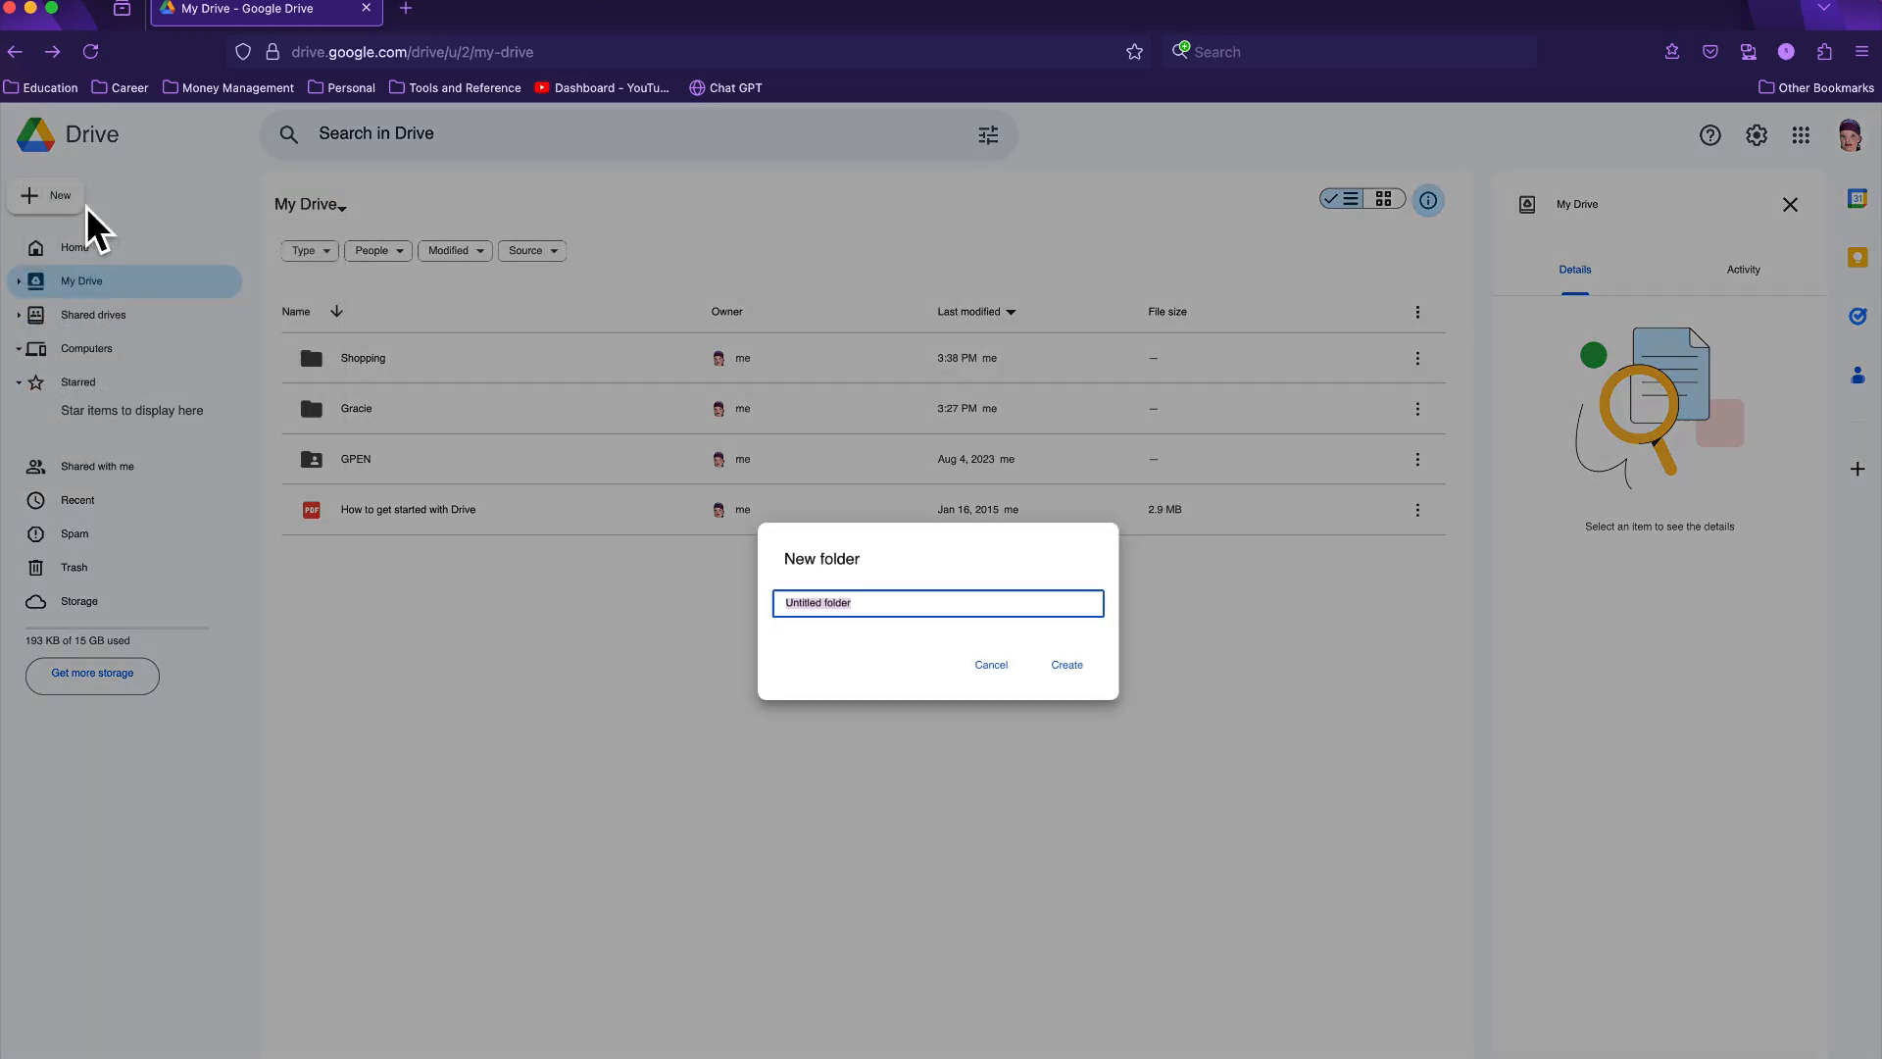
pyautogui.write('Lists')
pyautogui.press('Return')
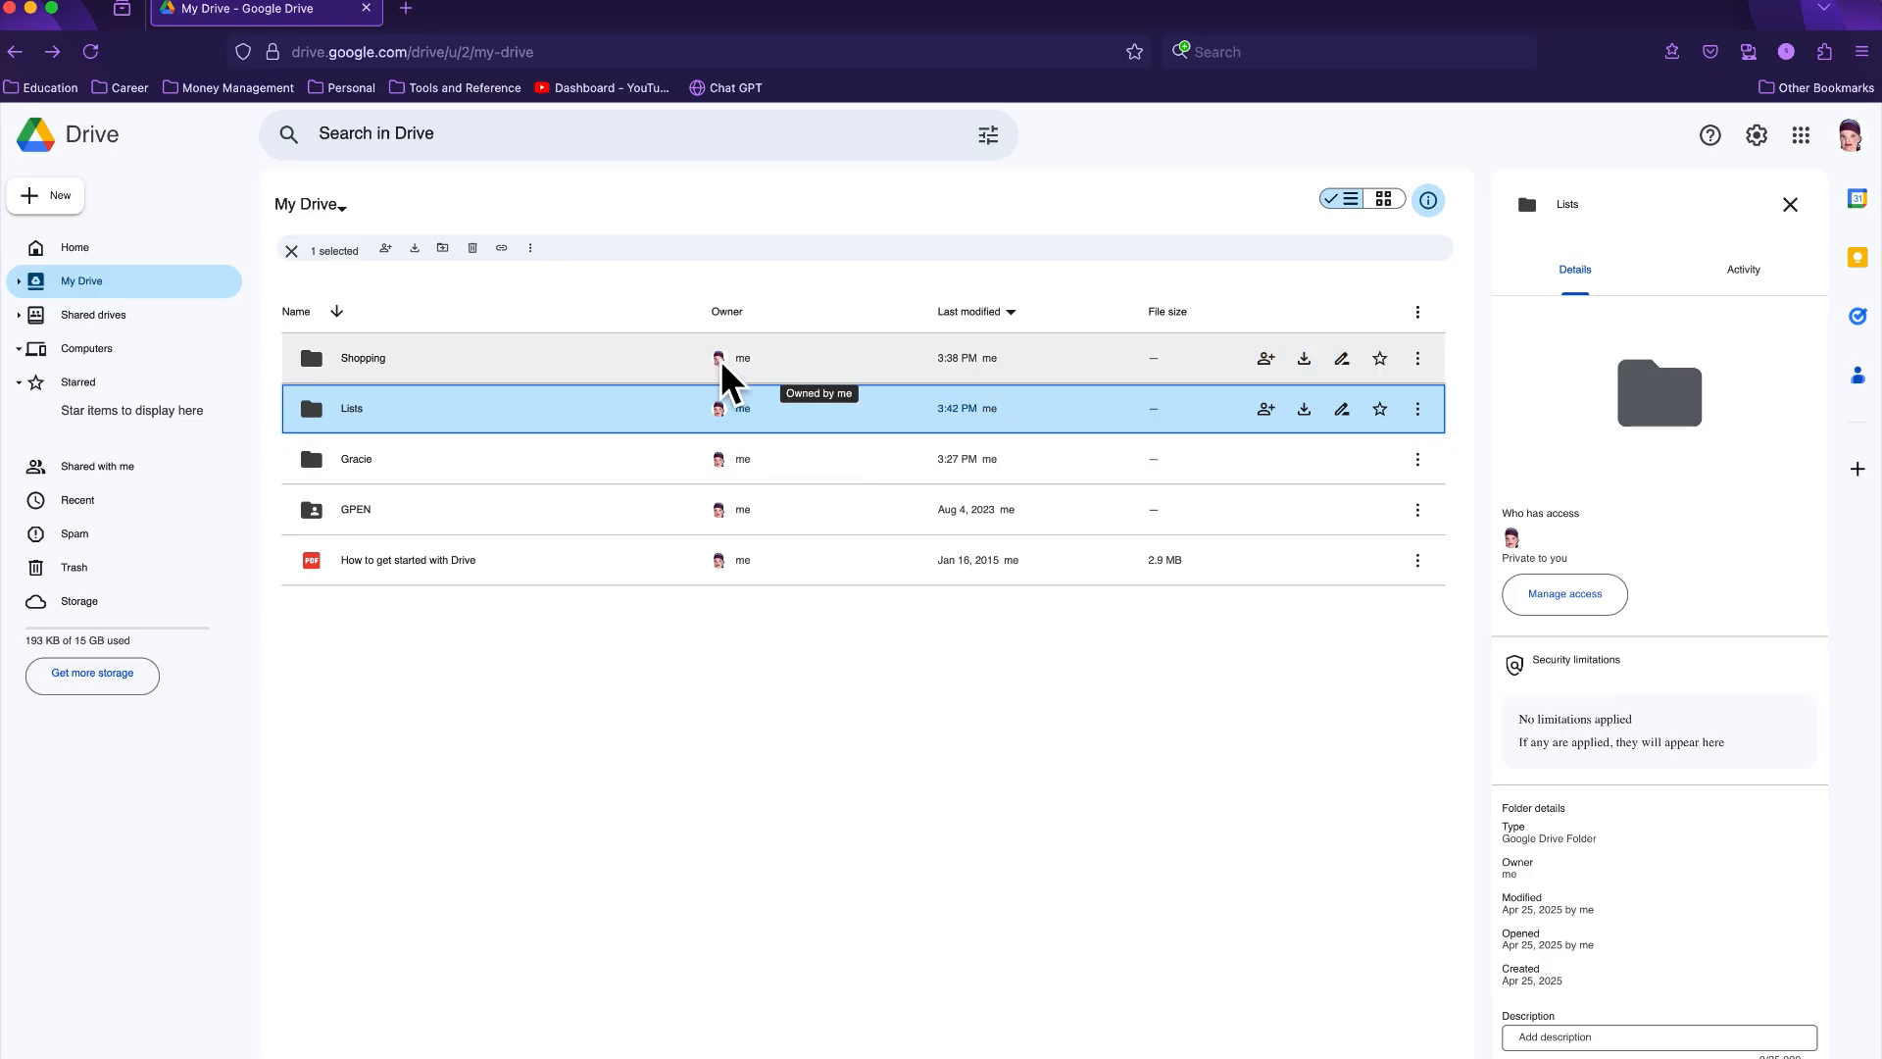
# Step: View the Shopping folder's organizing options, close them, and sort the My Drive contents by name in ascending order
pyautogui.click(1427, 362)
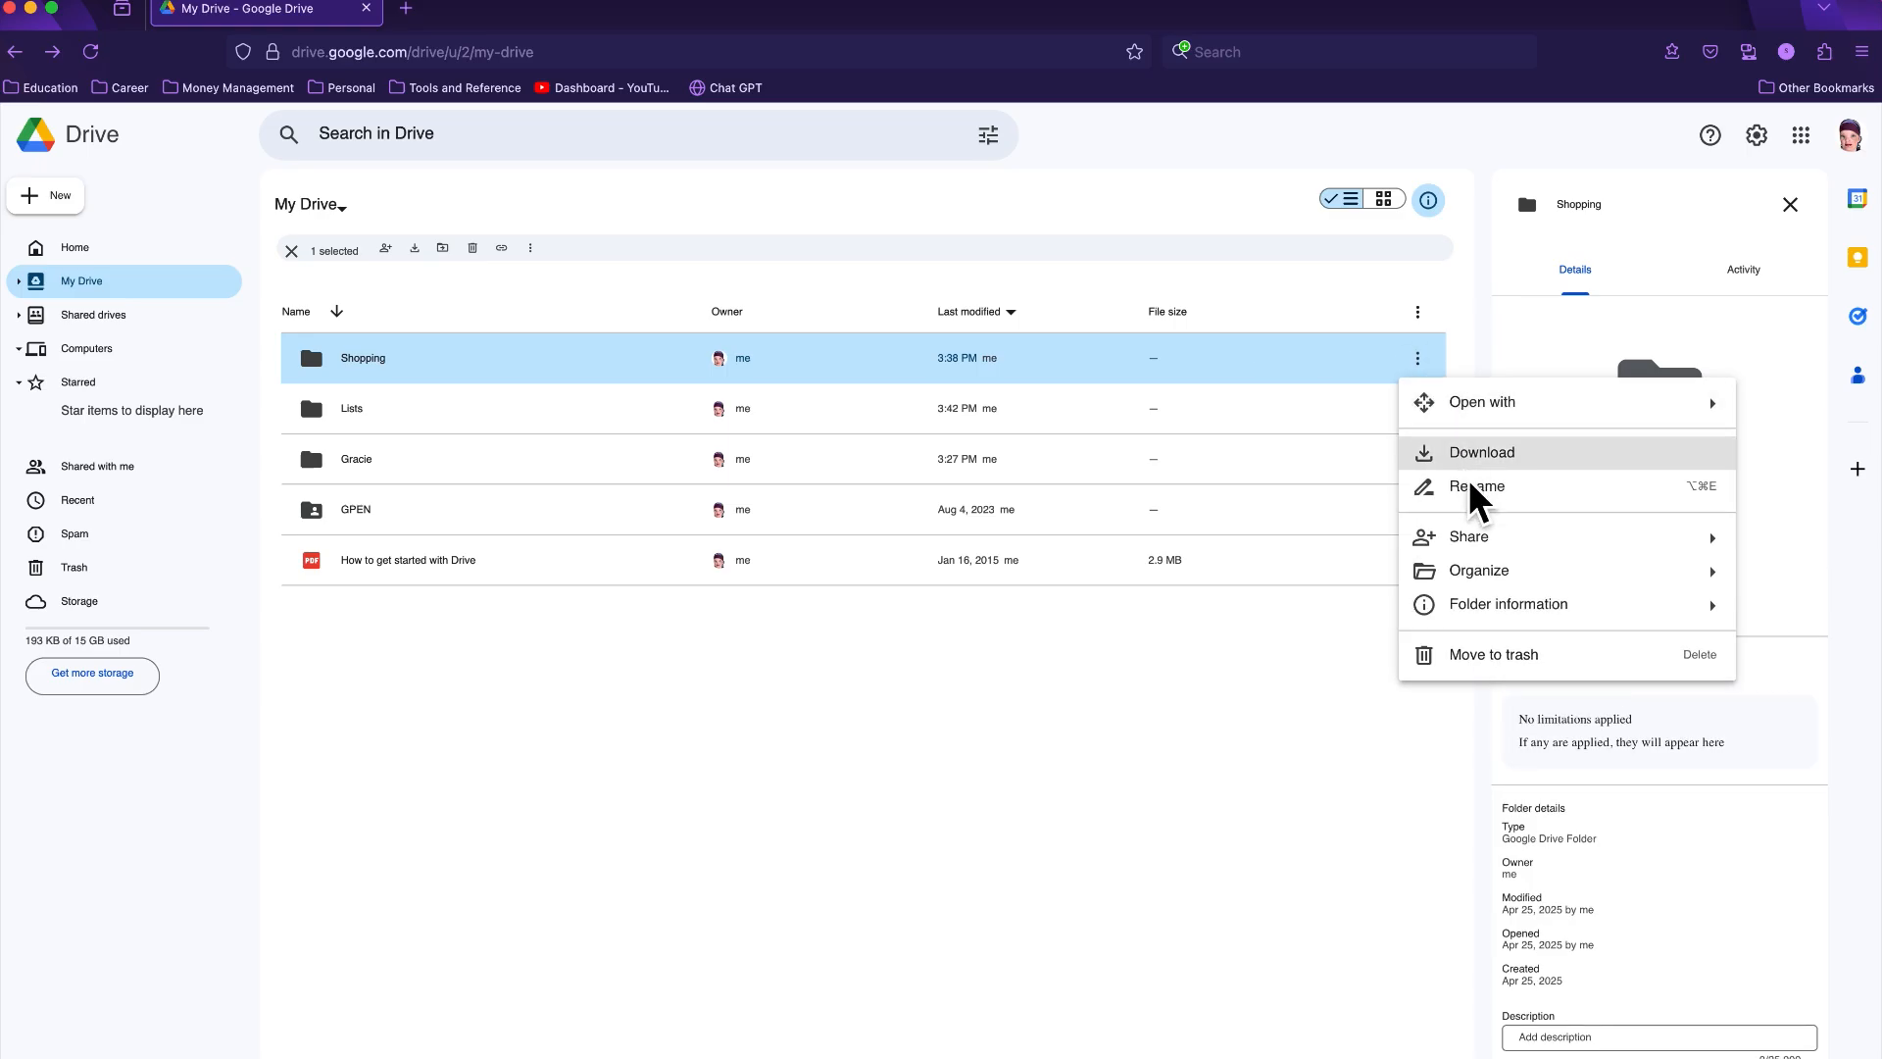
pyautogui.moveTo(1507, 583)
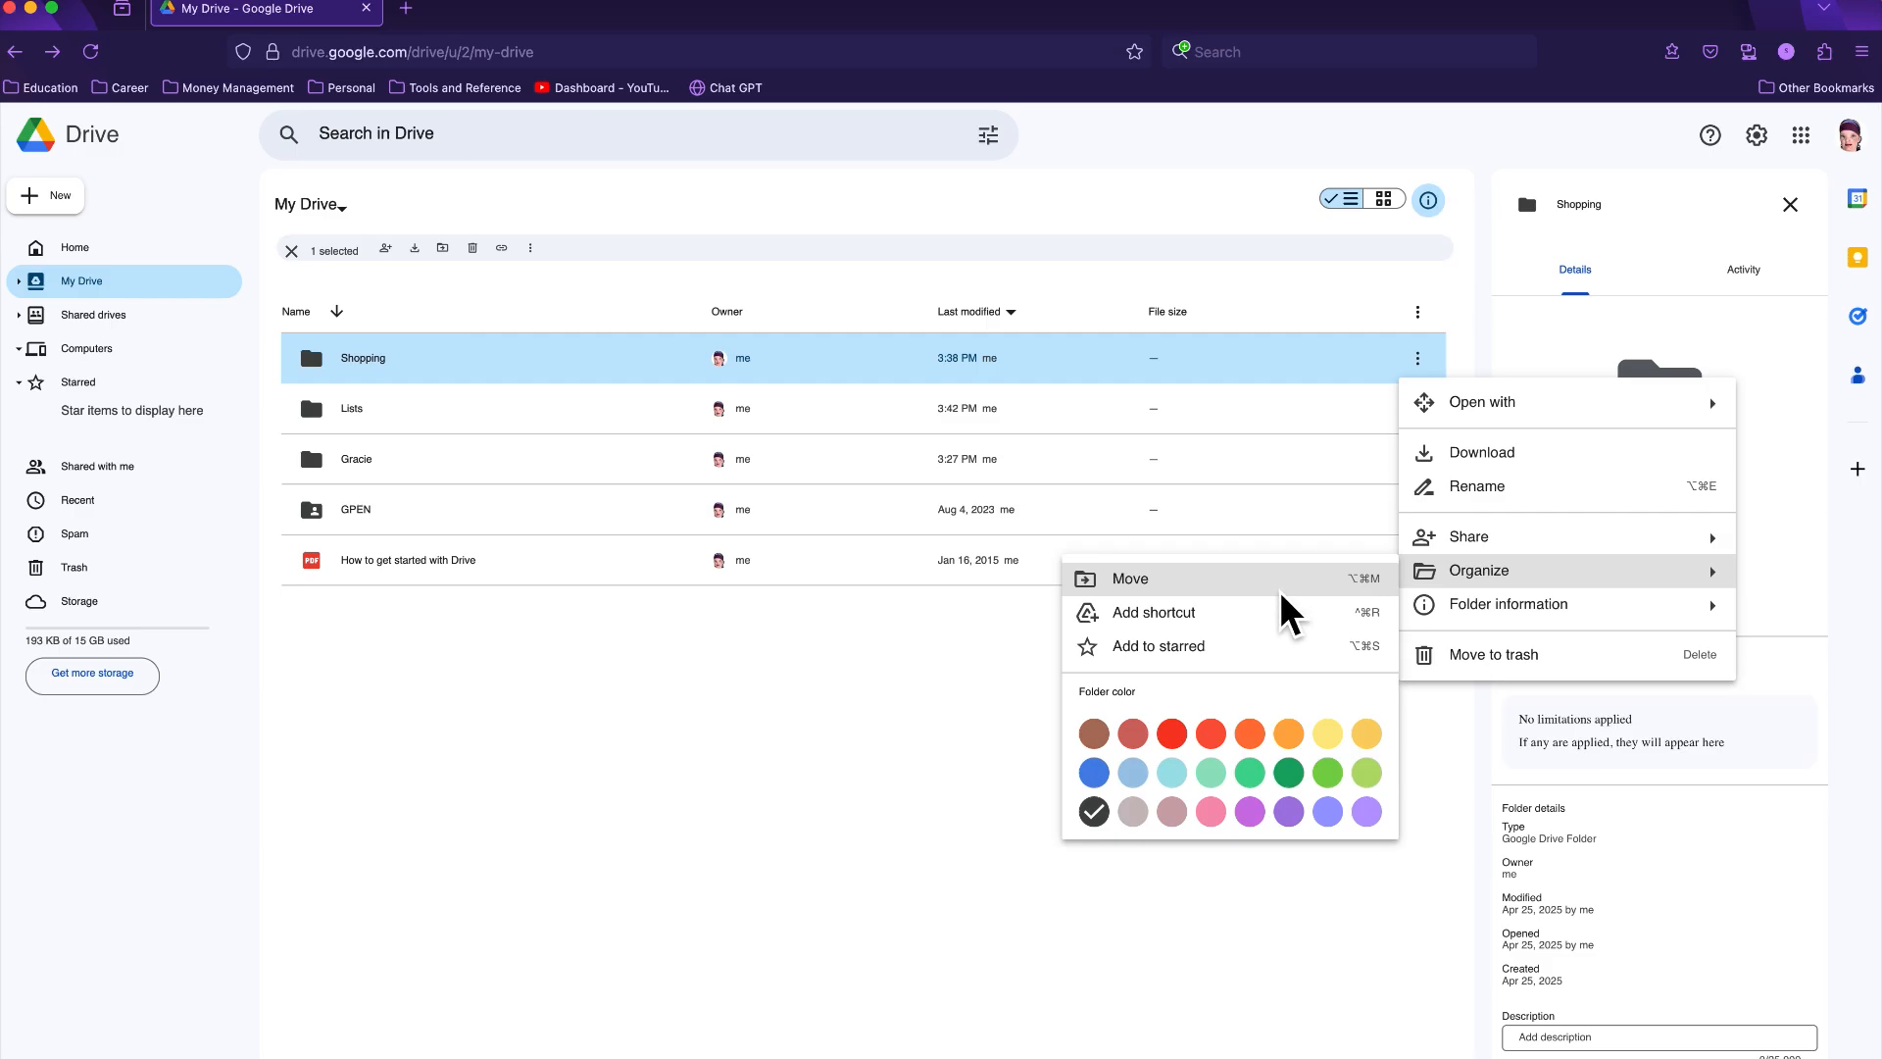
pyautogui.click(610, 311)
pyautogui.click(611, 311)
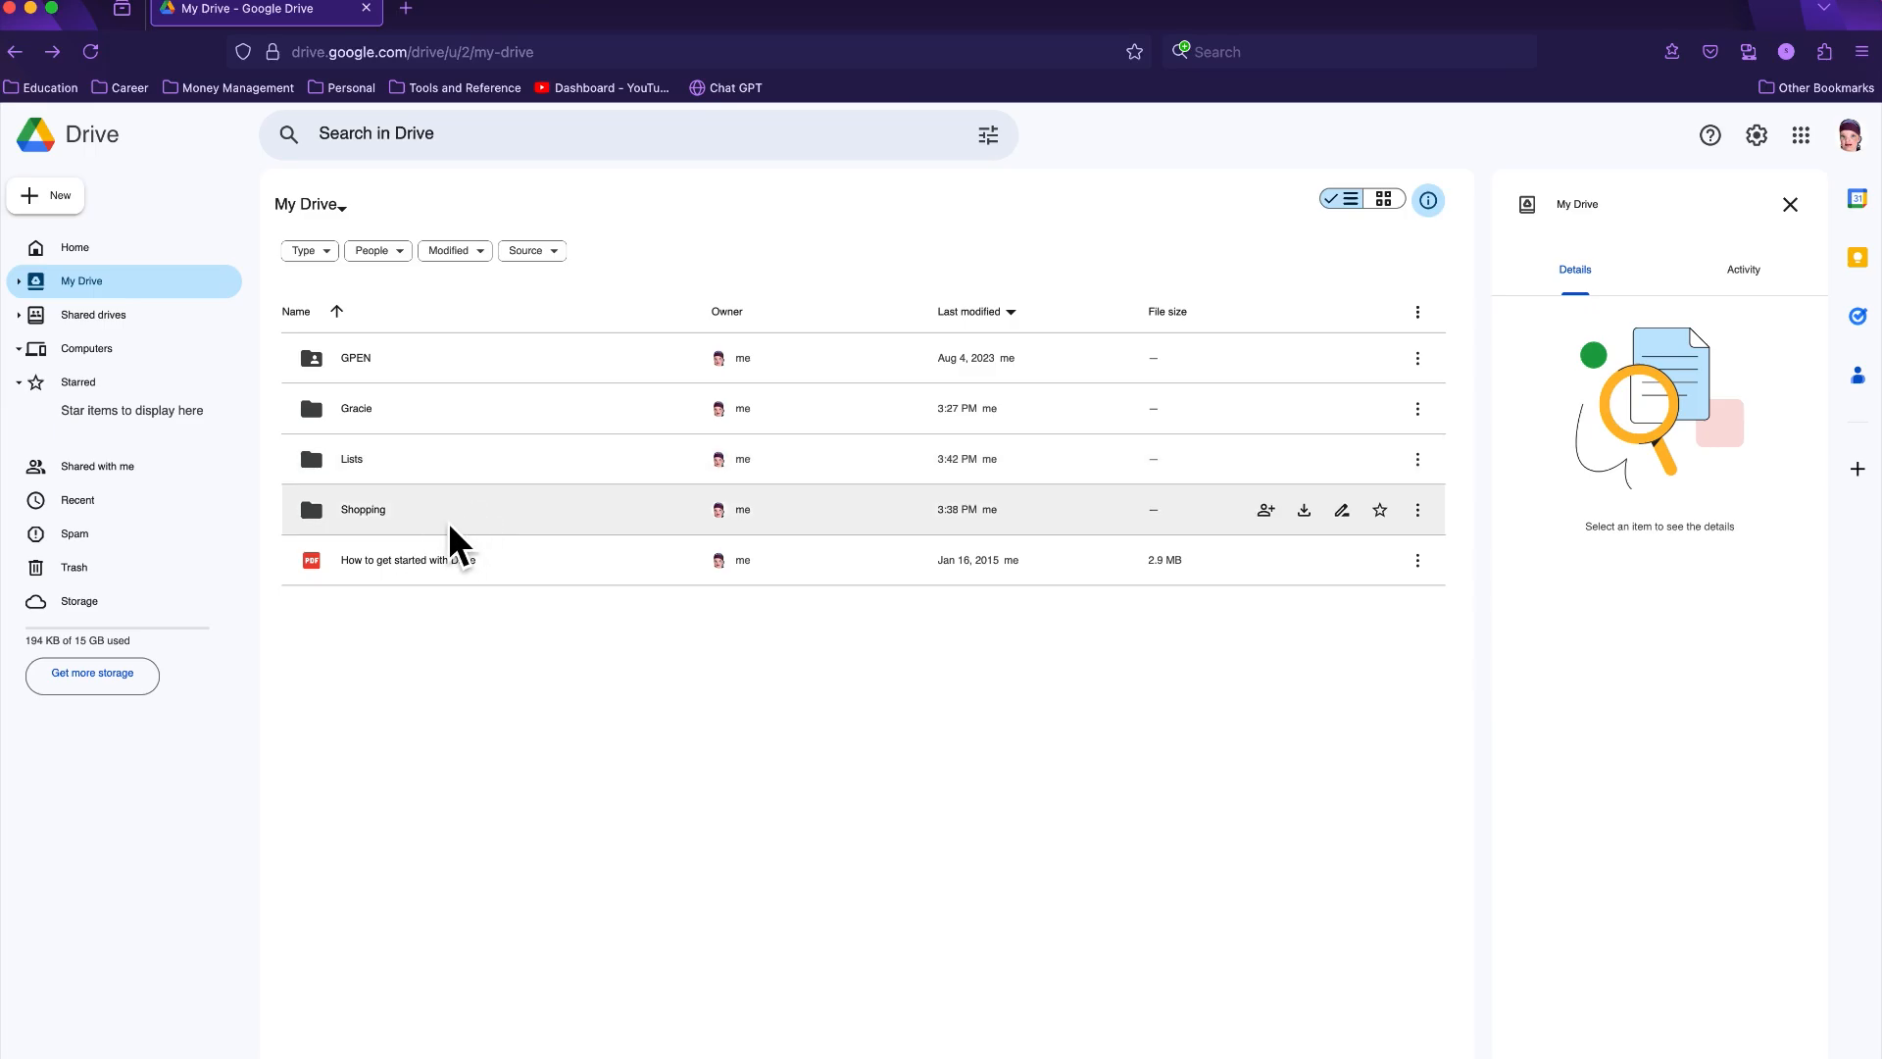
# Step: Select the Lists and Shopping folders together and try to move them as a group
pyautogui.click(479, 515)
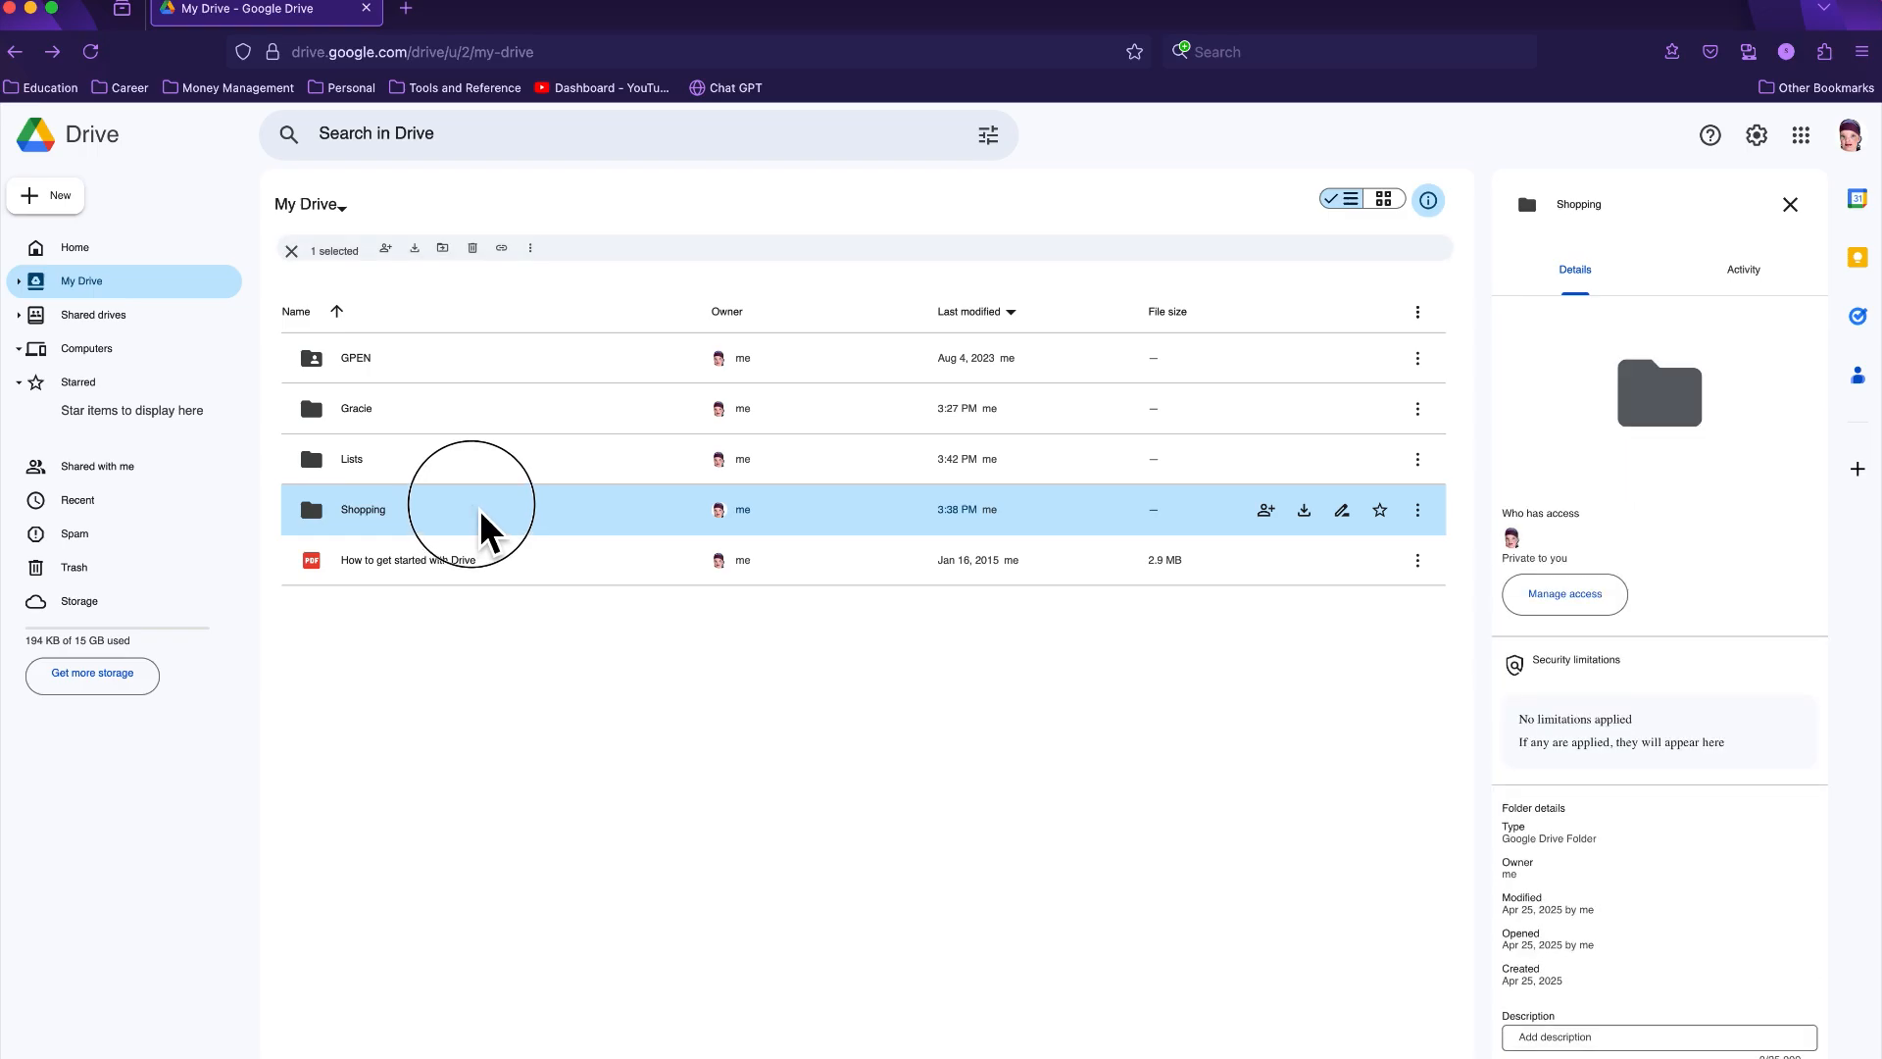
pyautogui.keyDown('shift'); pyautogui.click(482, 477); pyautogui.keyUp('shift')
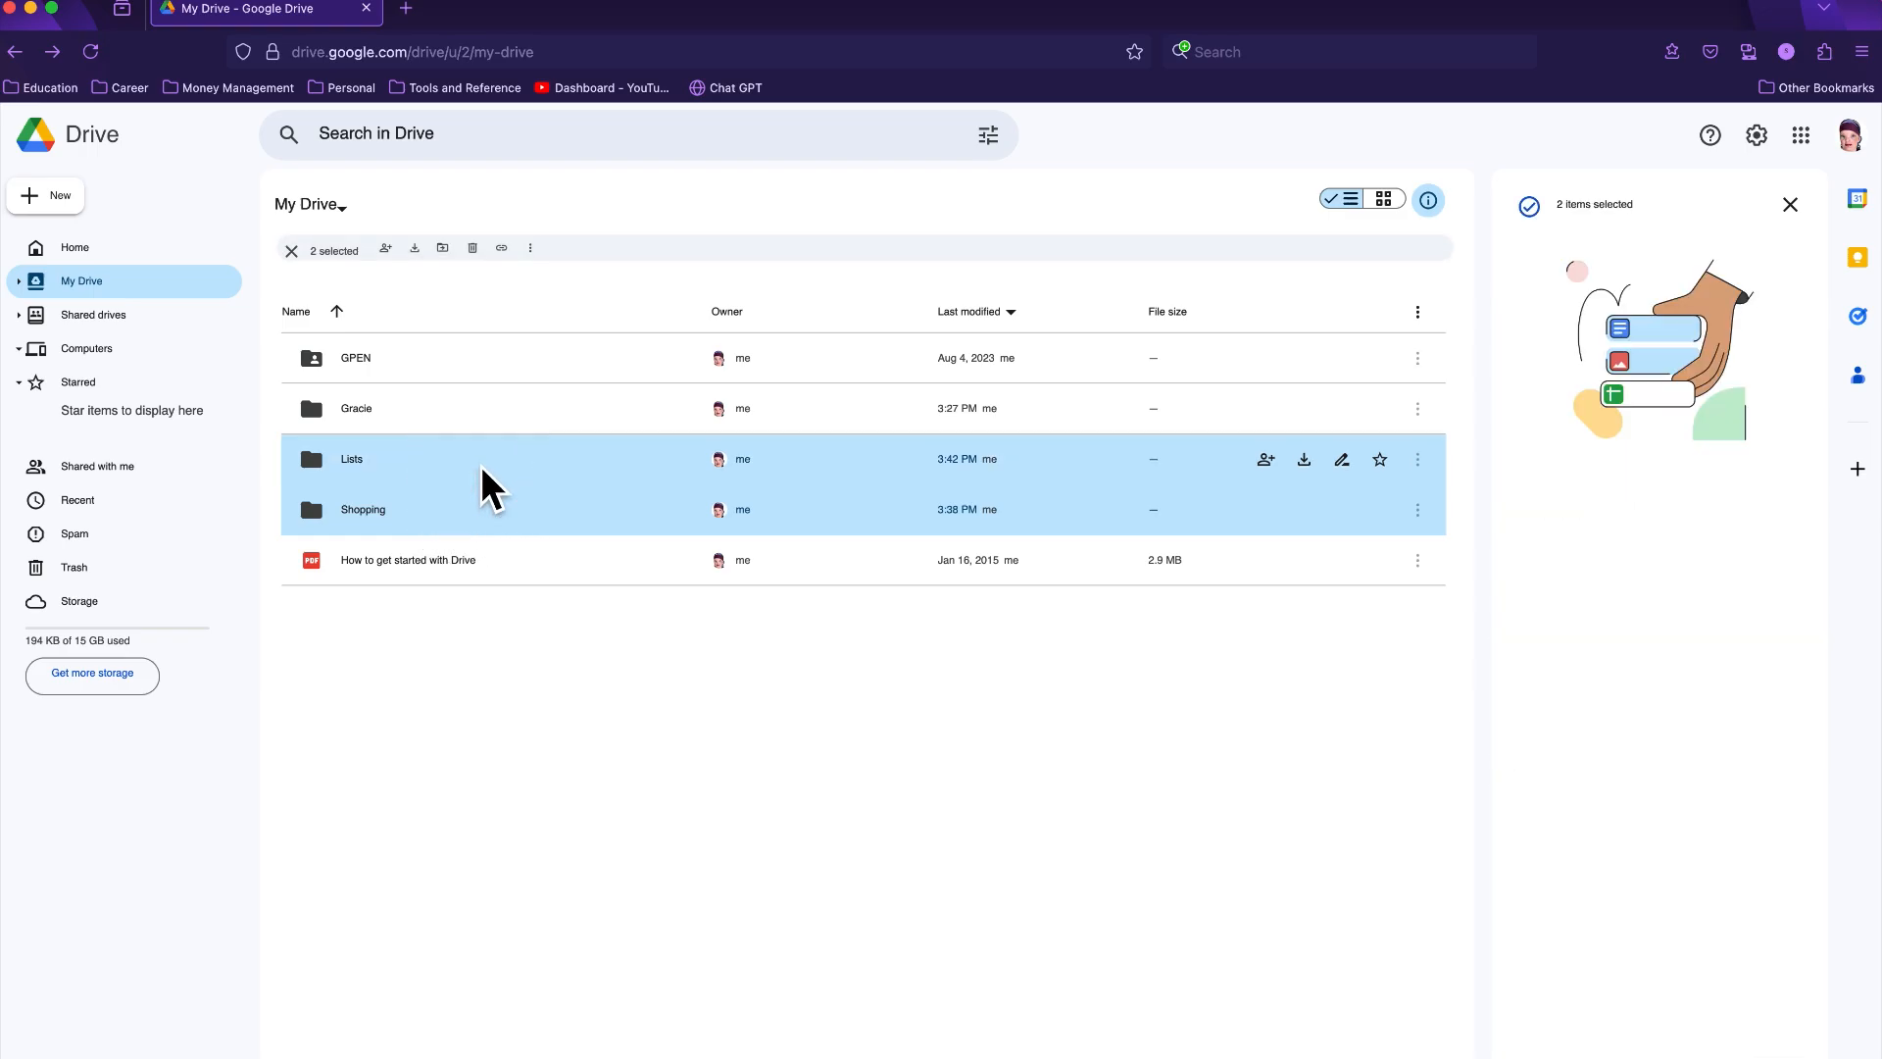
pyautogui.moveTo(483, 507); pyautogui.dragTo(491, 510)
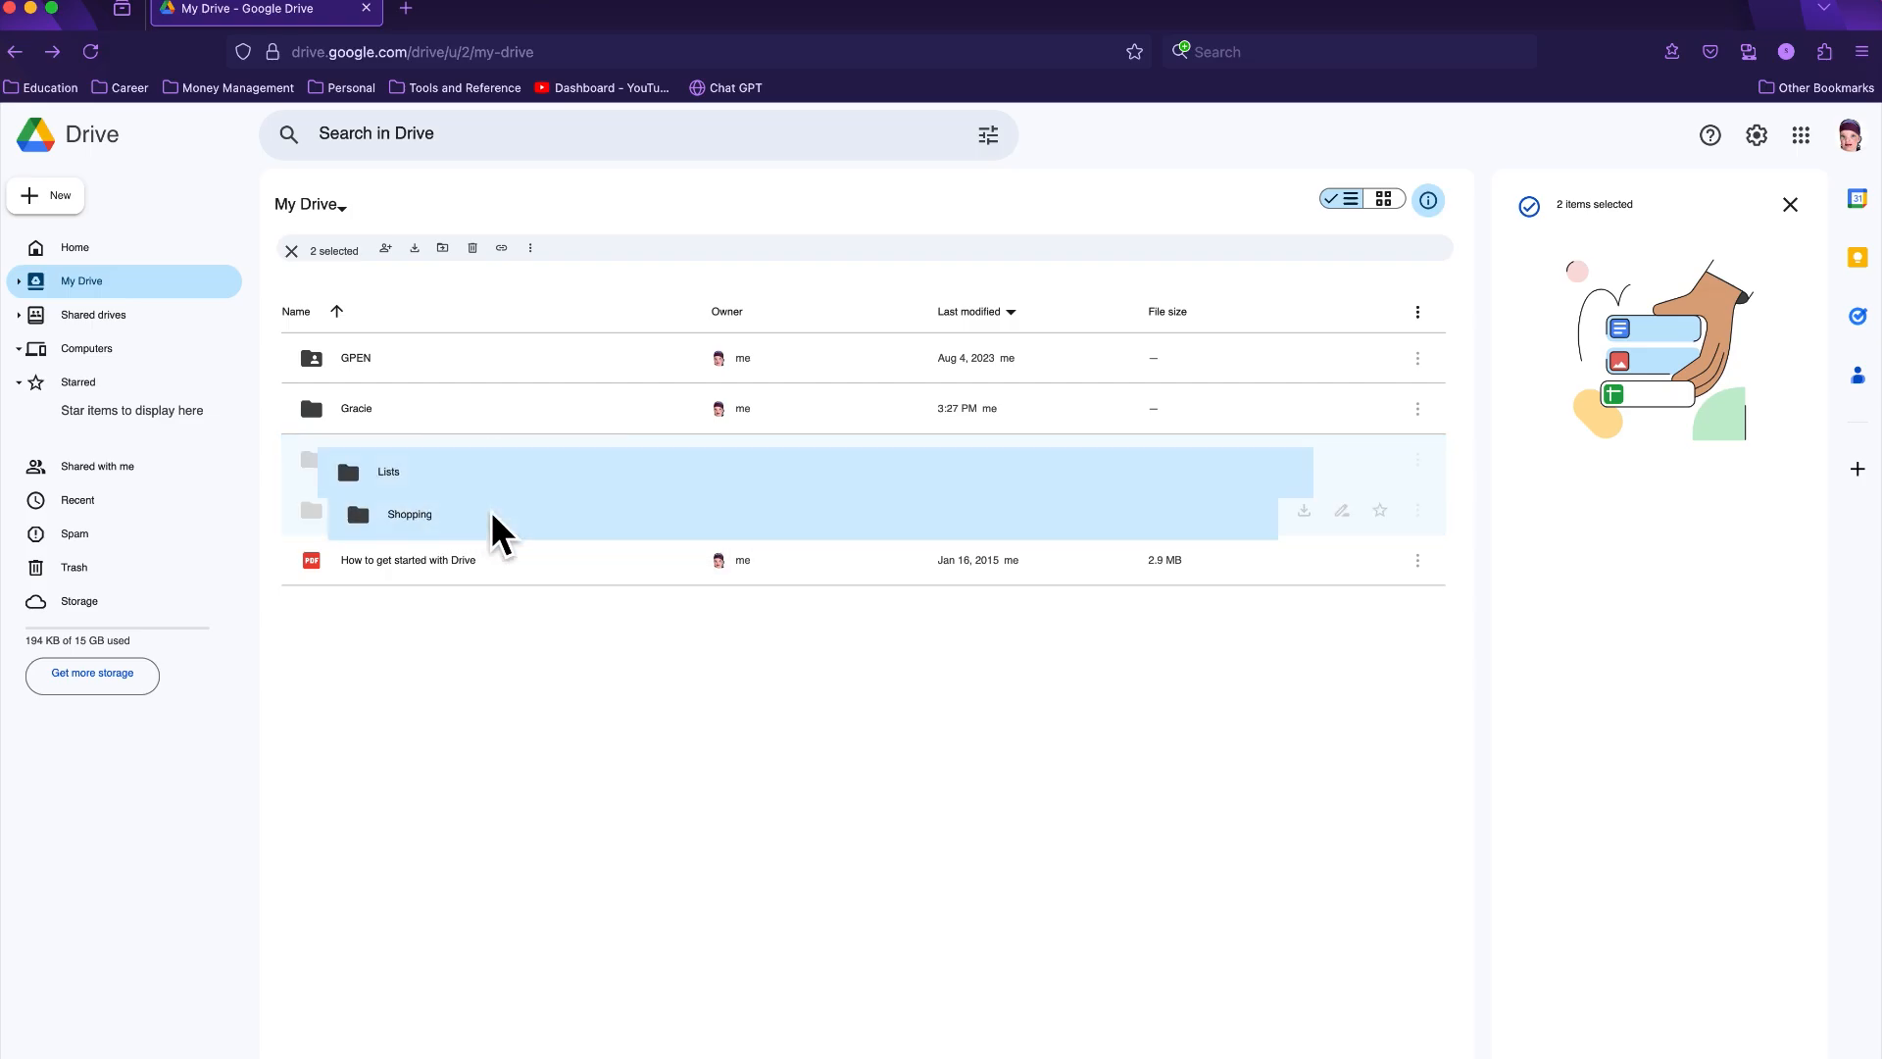
pyautogui.click(506, 558)
pyautogui.click(510, 500)
pyautogui.keyDown('shift'); pyautogui.click(511, 455); pyautogui.keyUp('shift')
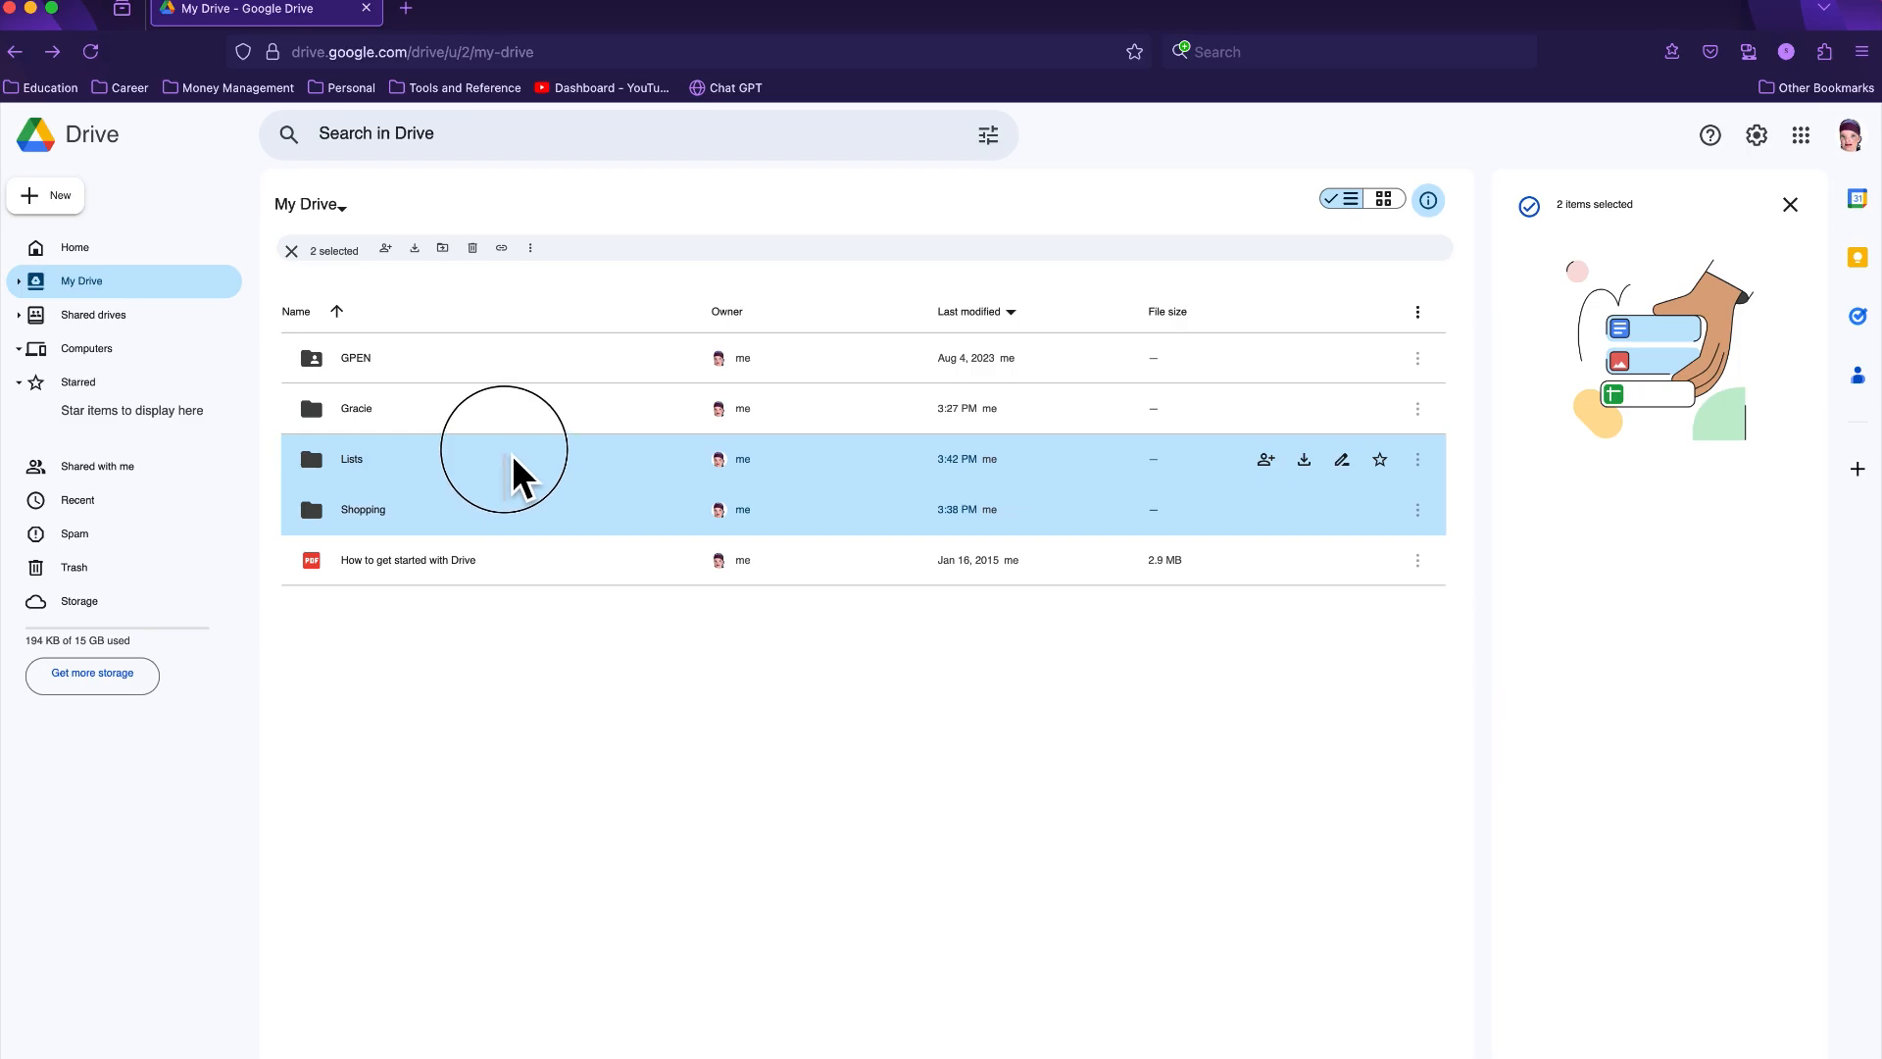
# Step: Move the Shopping folder into the Lists folder, check the contents of Lists, and return to My Drive
pyautogui.click(517, 502)
pyautogui.moveTo(515, 505); pyautogui.dragTo(534, 454)
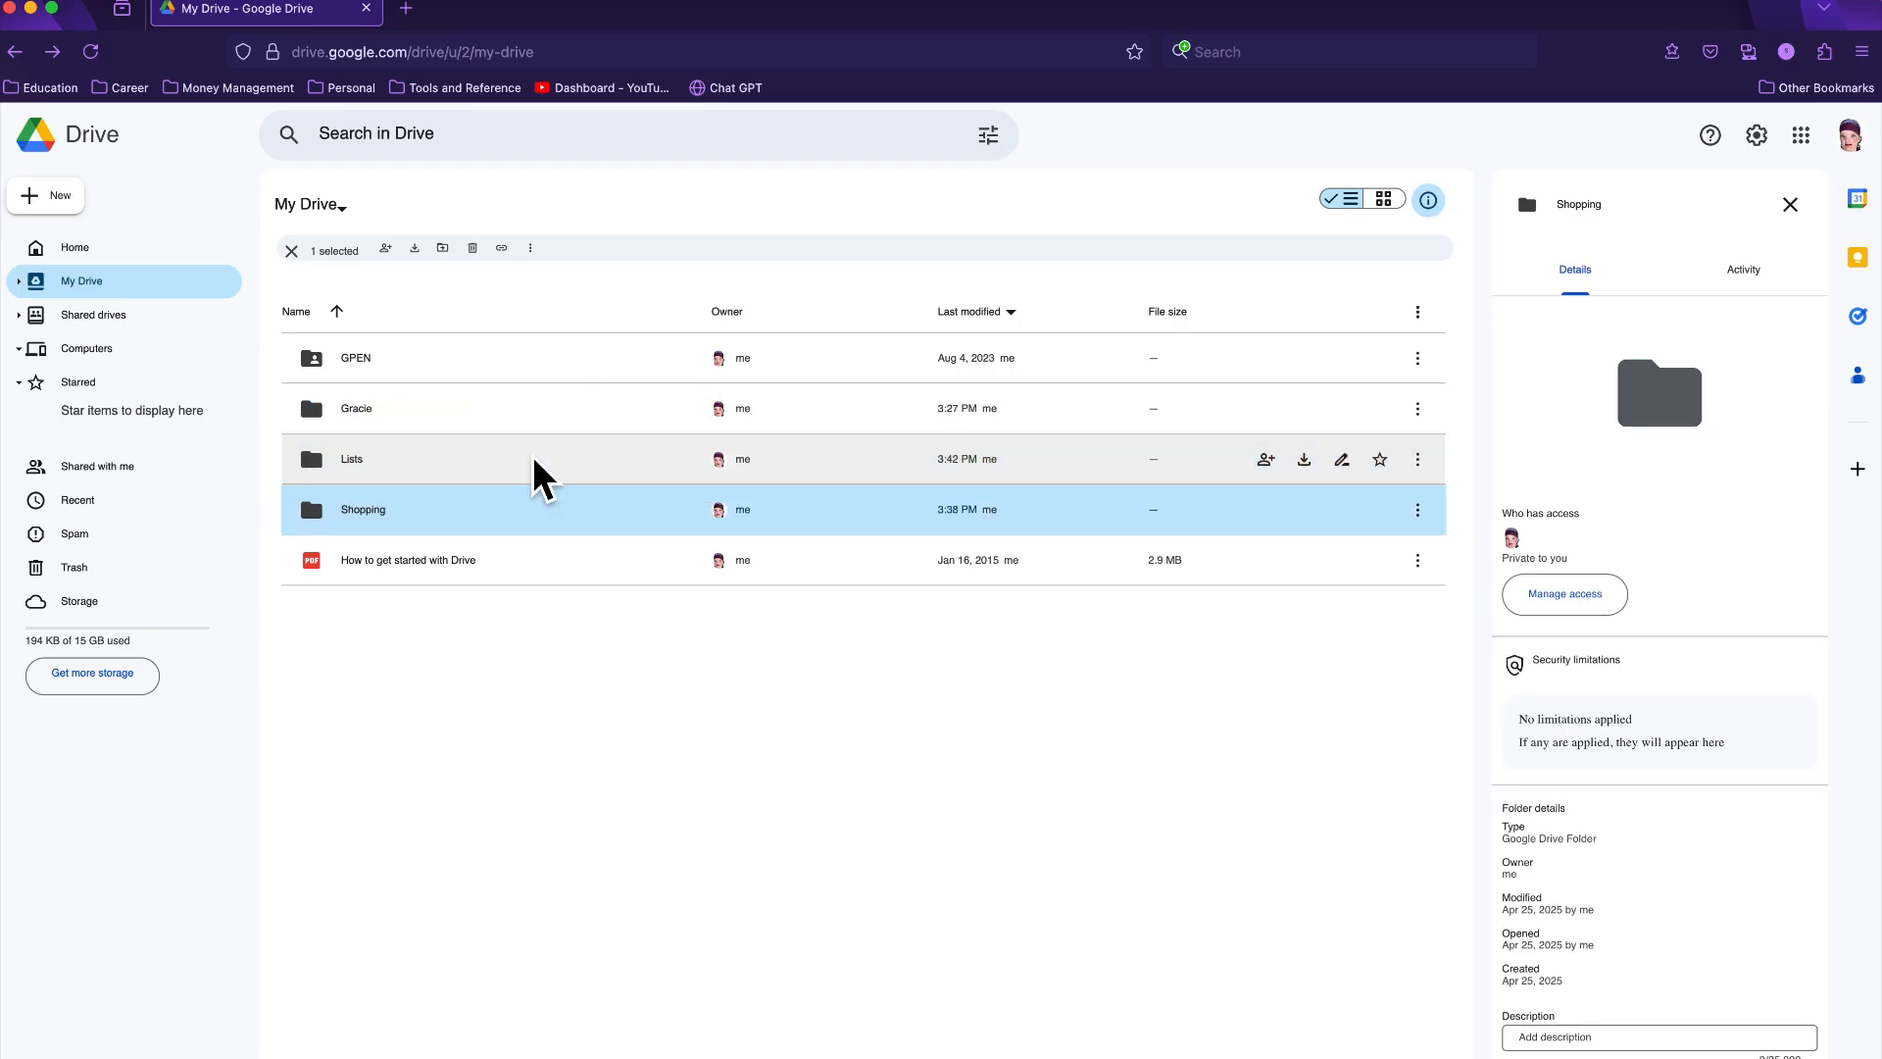
pyautogui.doubleClick(521, 470)
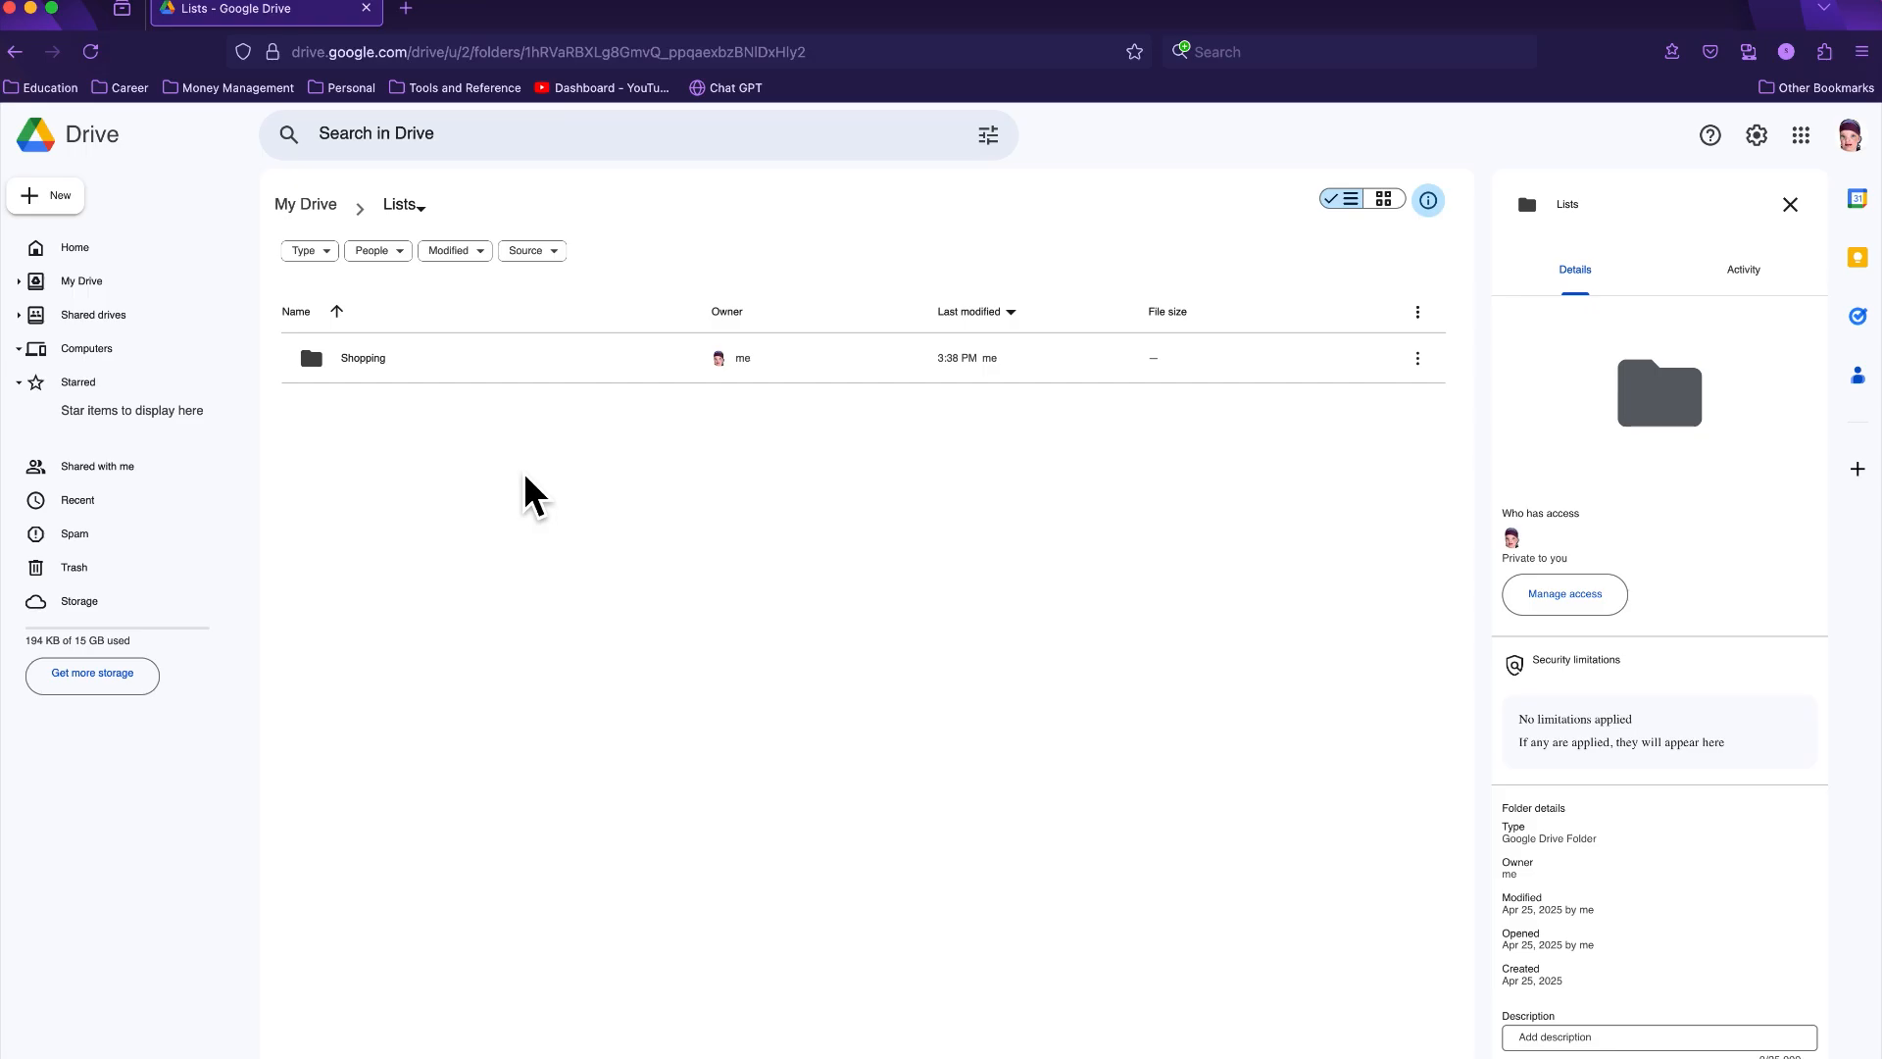
pyautogui.click(22, 59)
pyautogui.moveTo(308, 511)
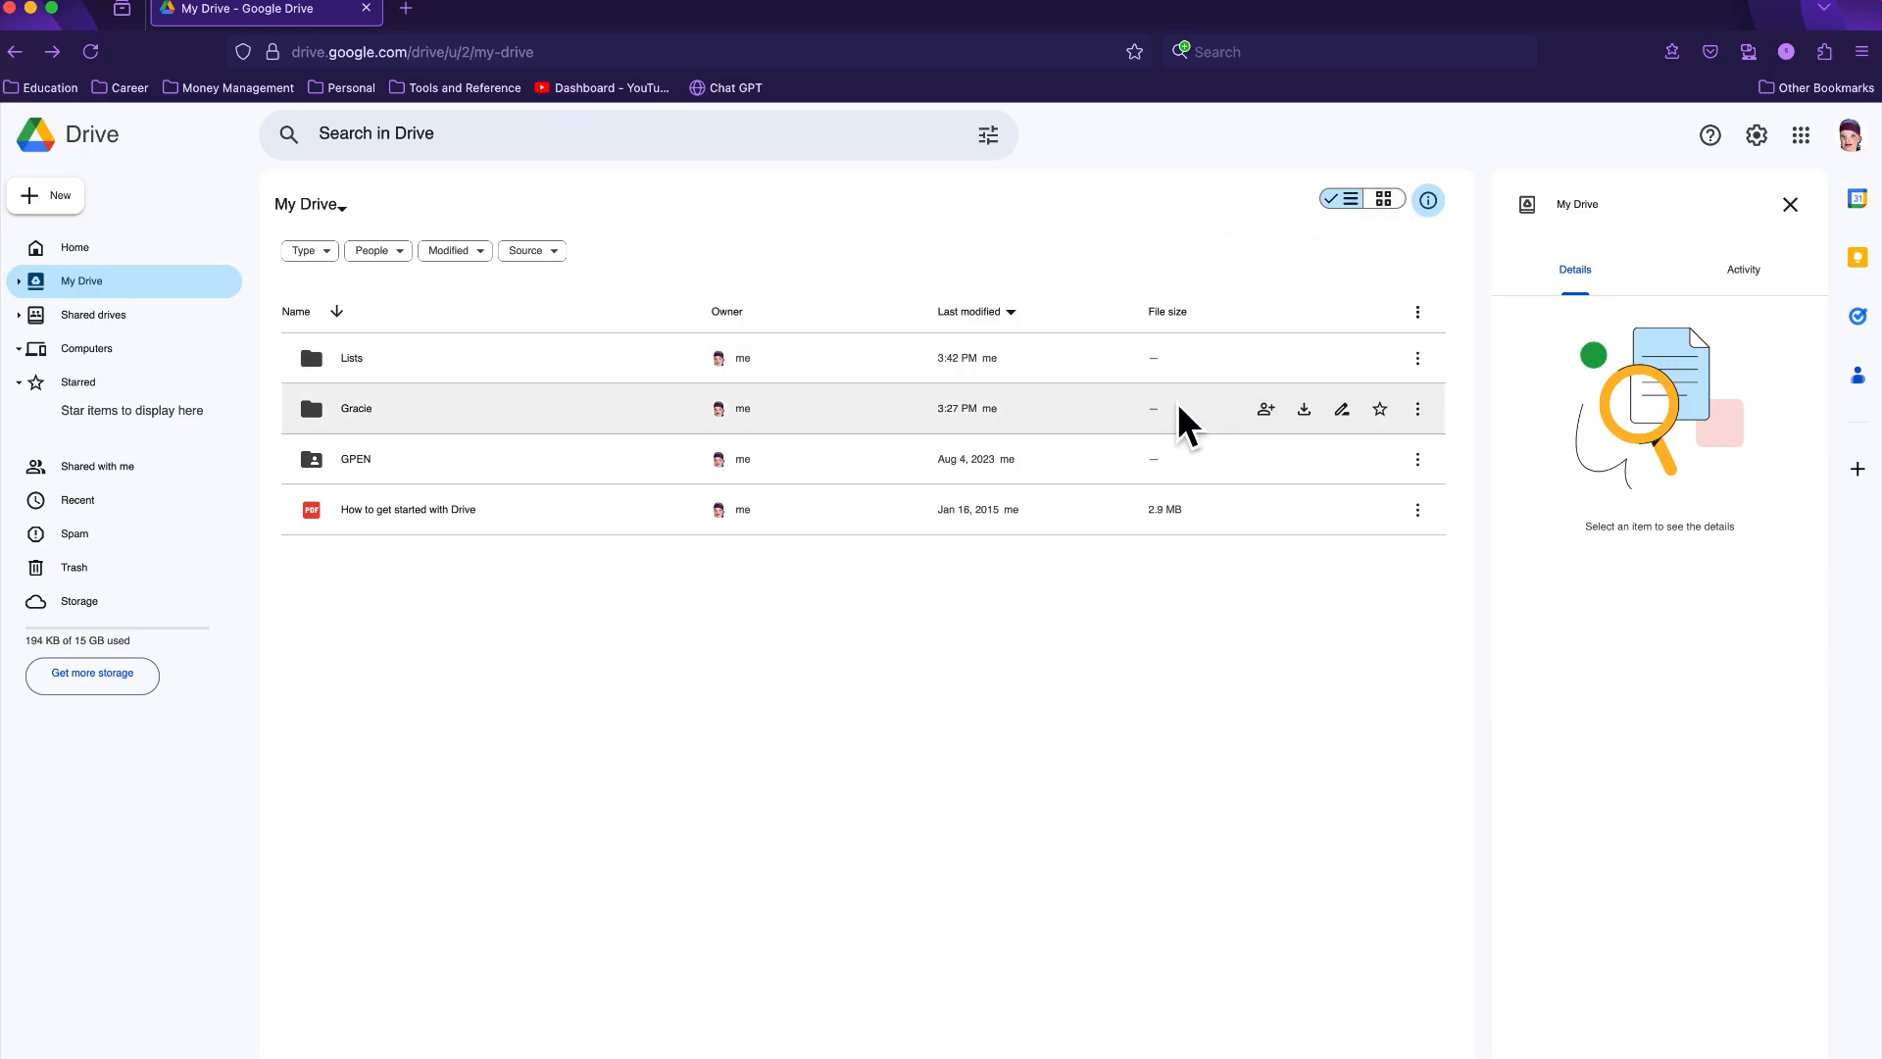
# Step: Show My Drive in grid layout and preview the details of the Lists and GPEN folders
pyautogui.click(1389, 200)
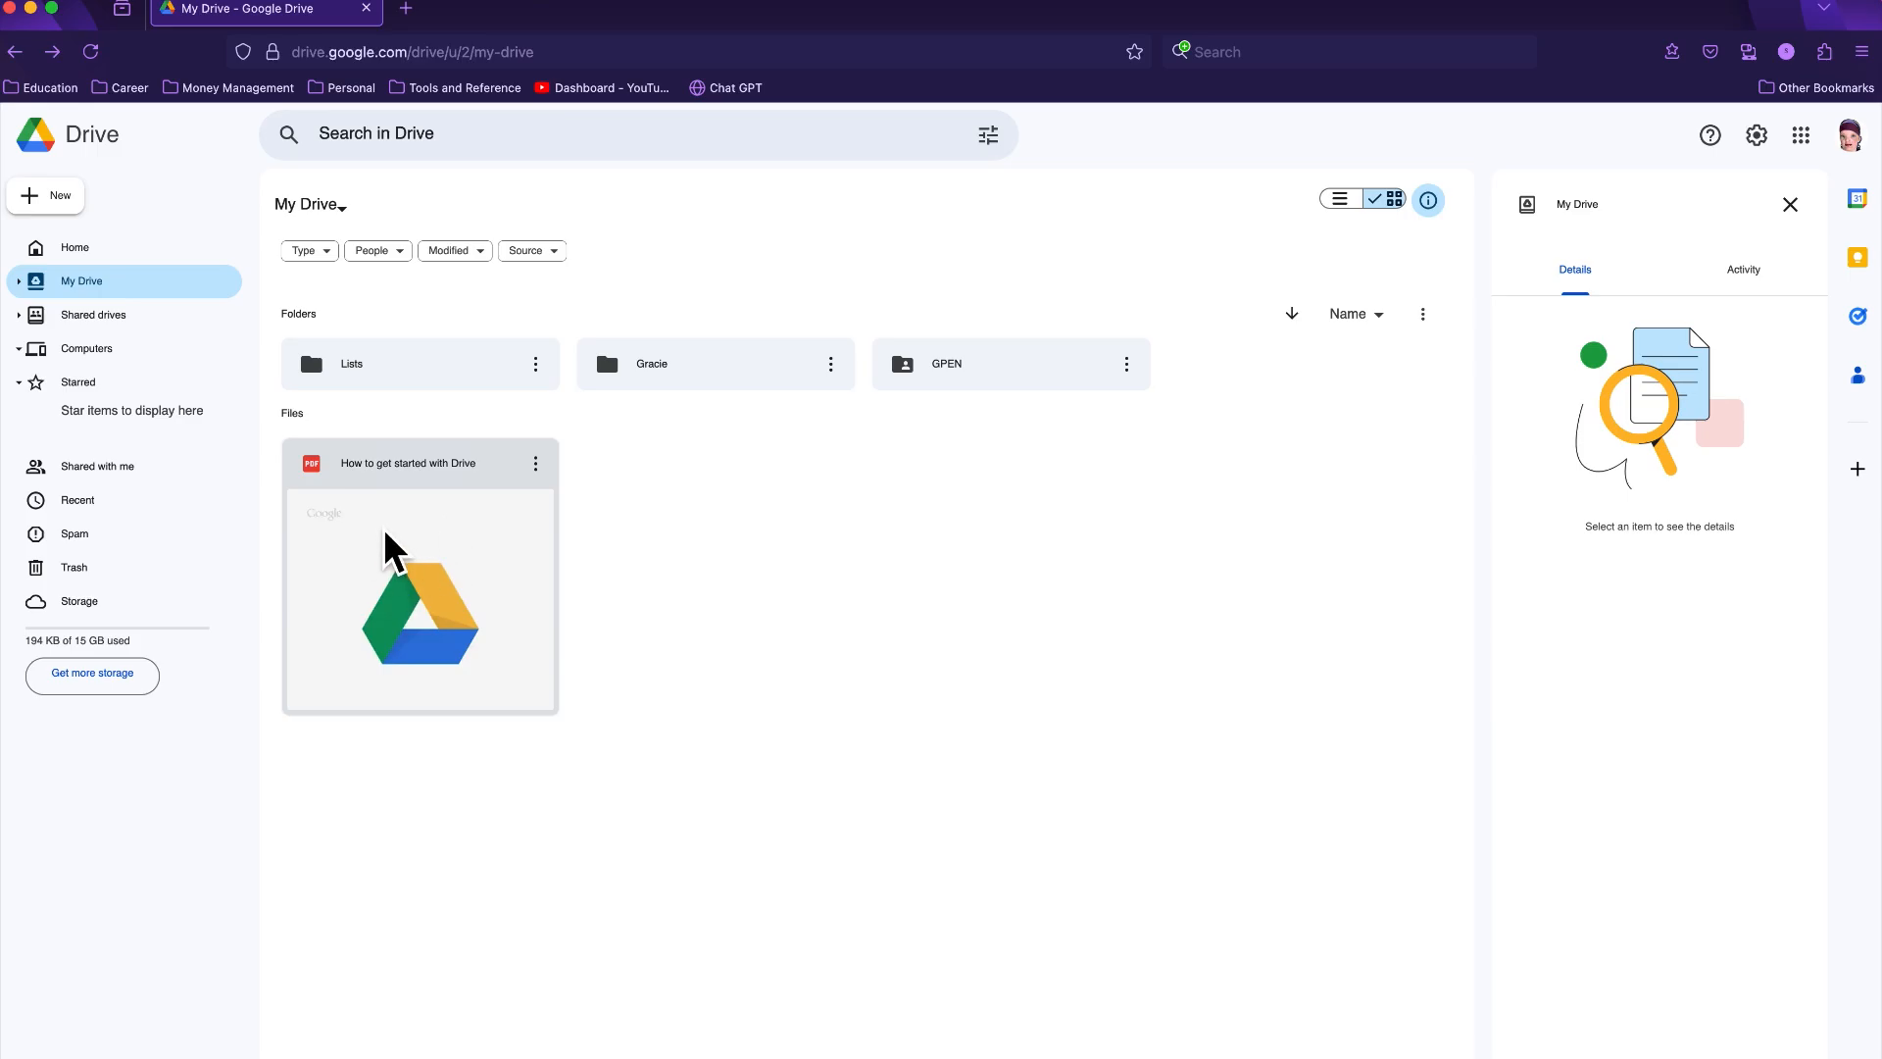
pyautogui.moveTo(437, 372)
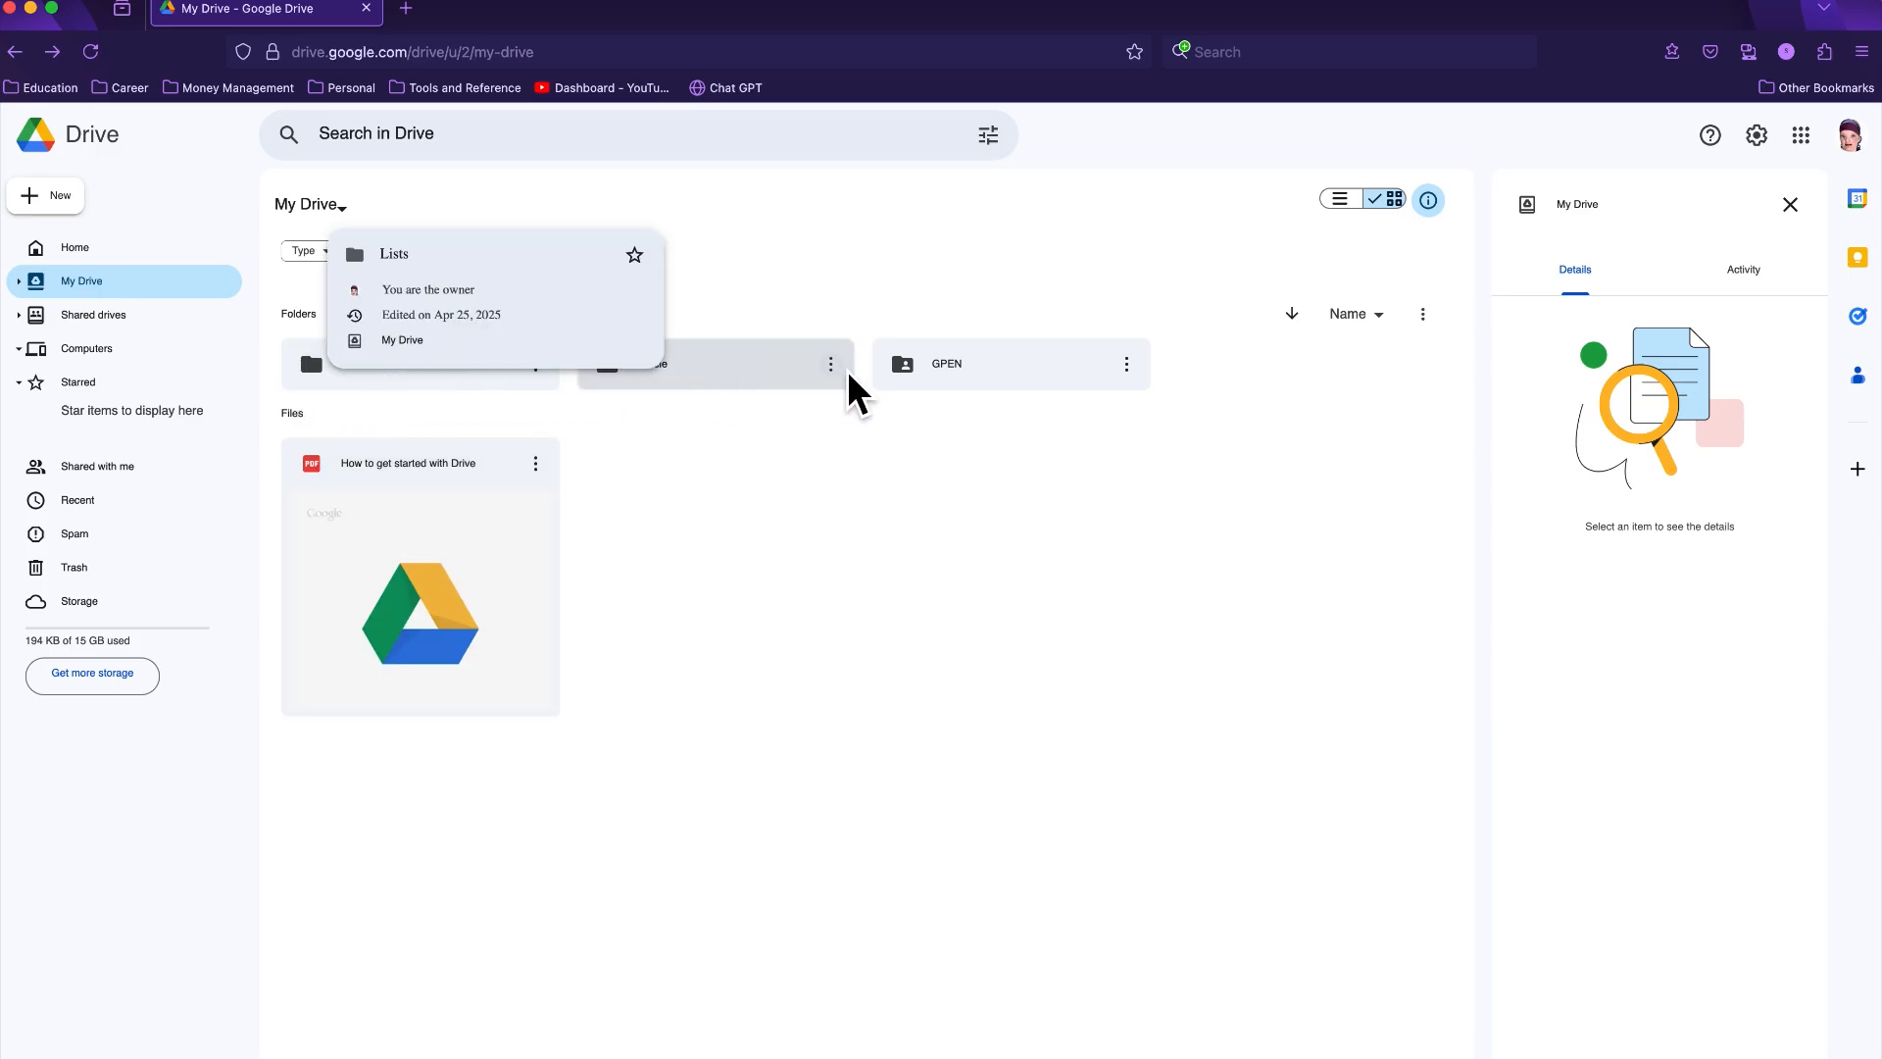
pyautogui.moveTo(940, 378)
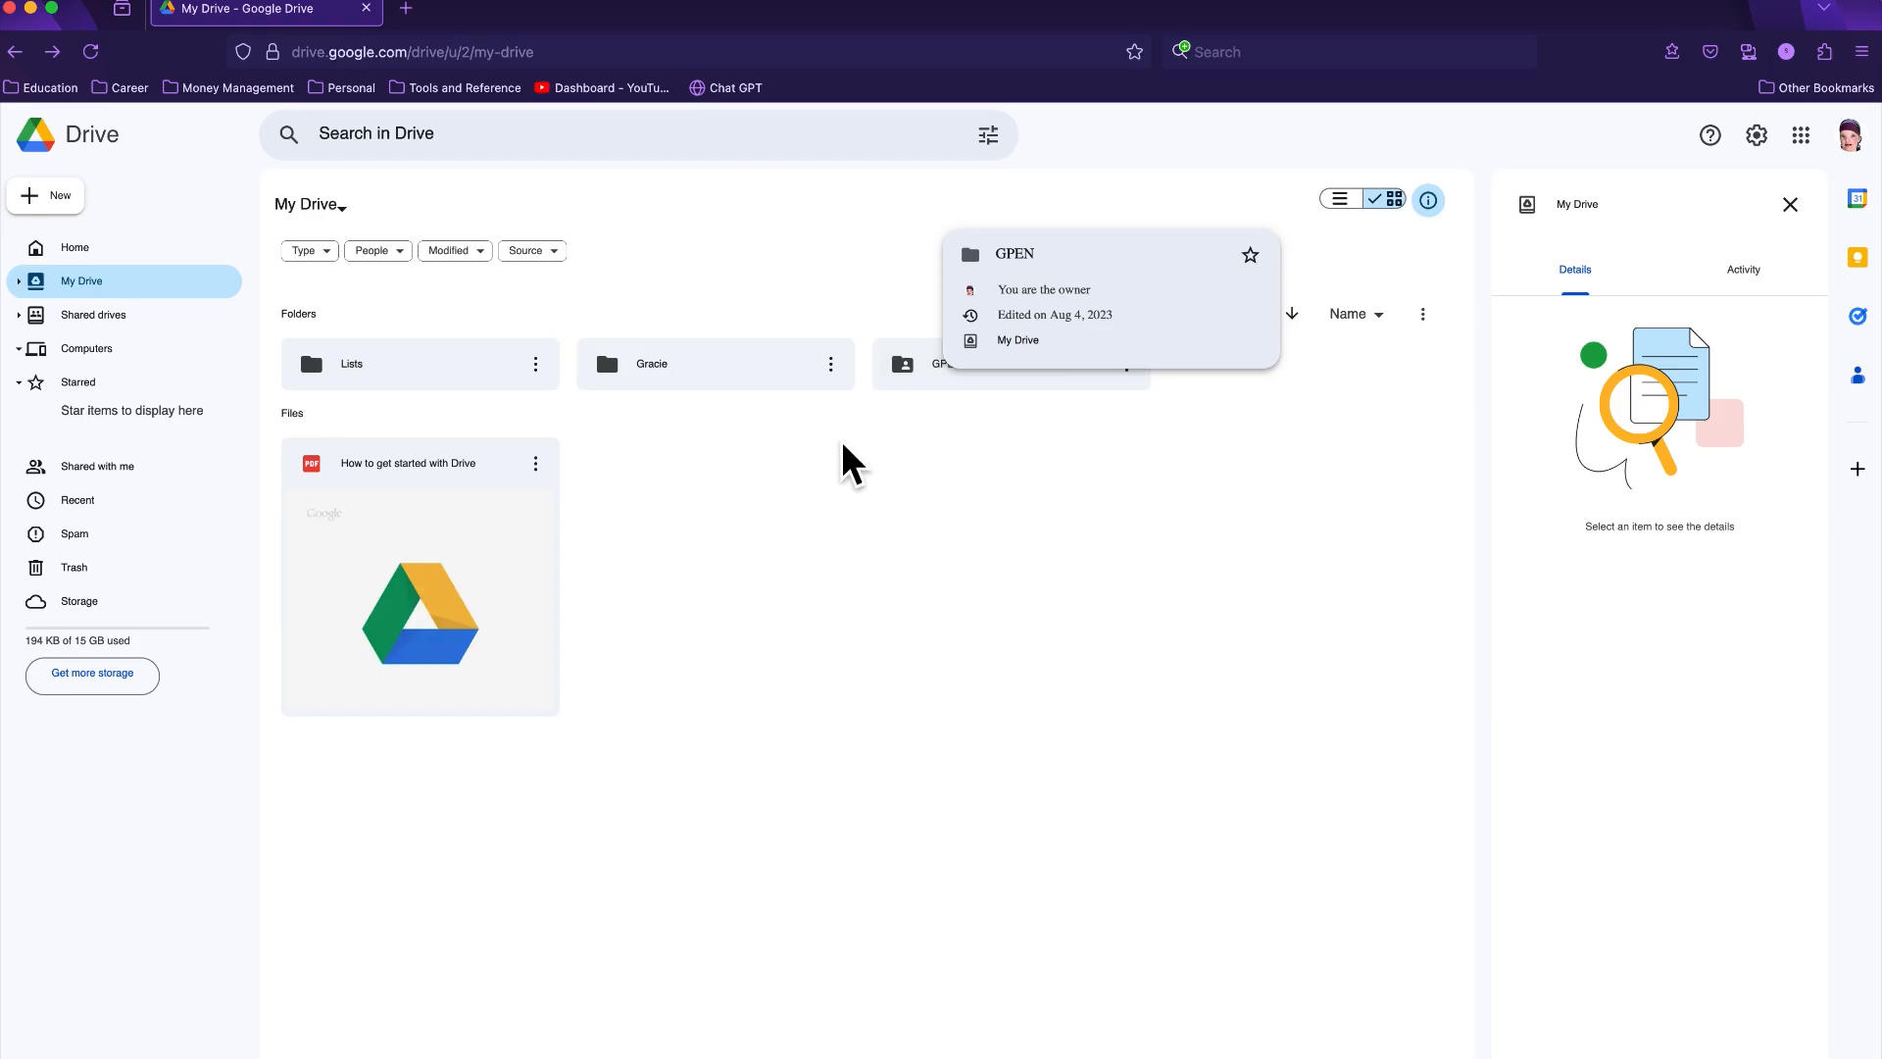
# Step: Open the Shopping folder inside Lists and switch its contents back to list layout
pyautogui.doubleClick(436, 364)
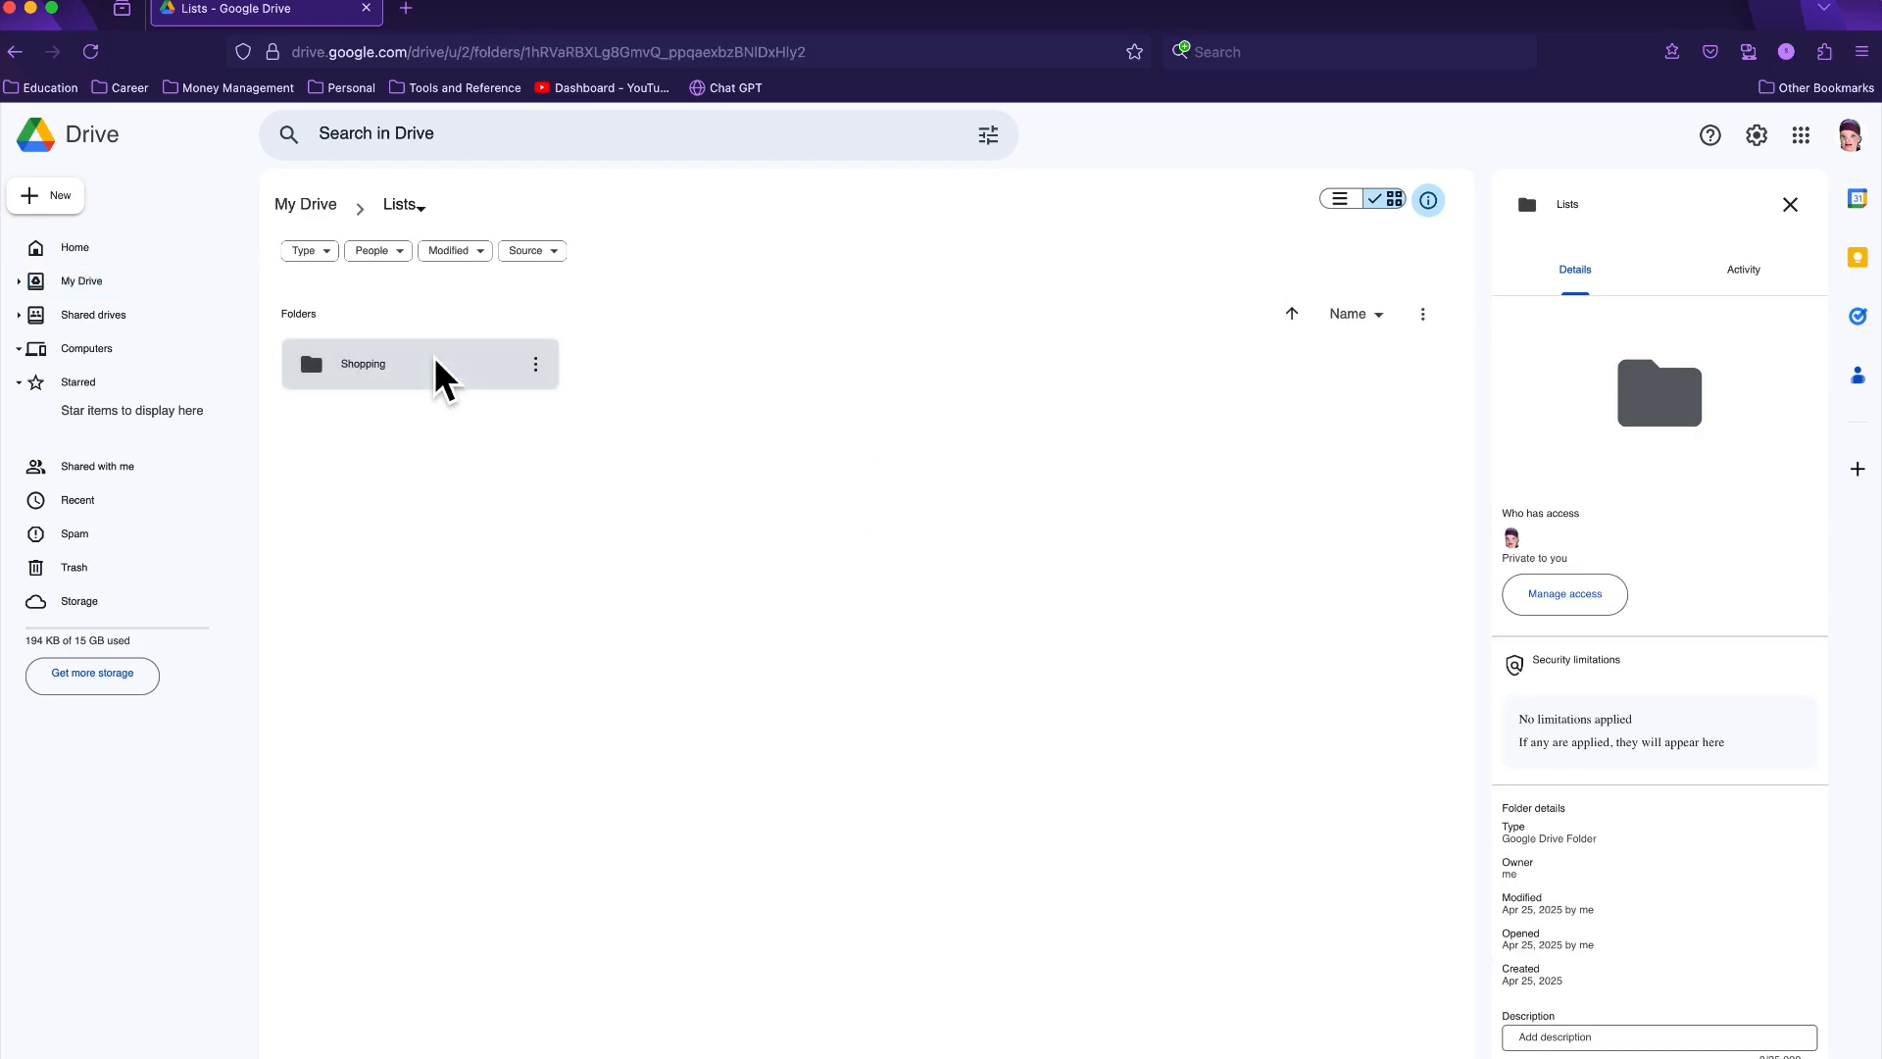
pyautogui.doubleClick(419, 368)
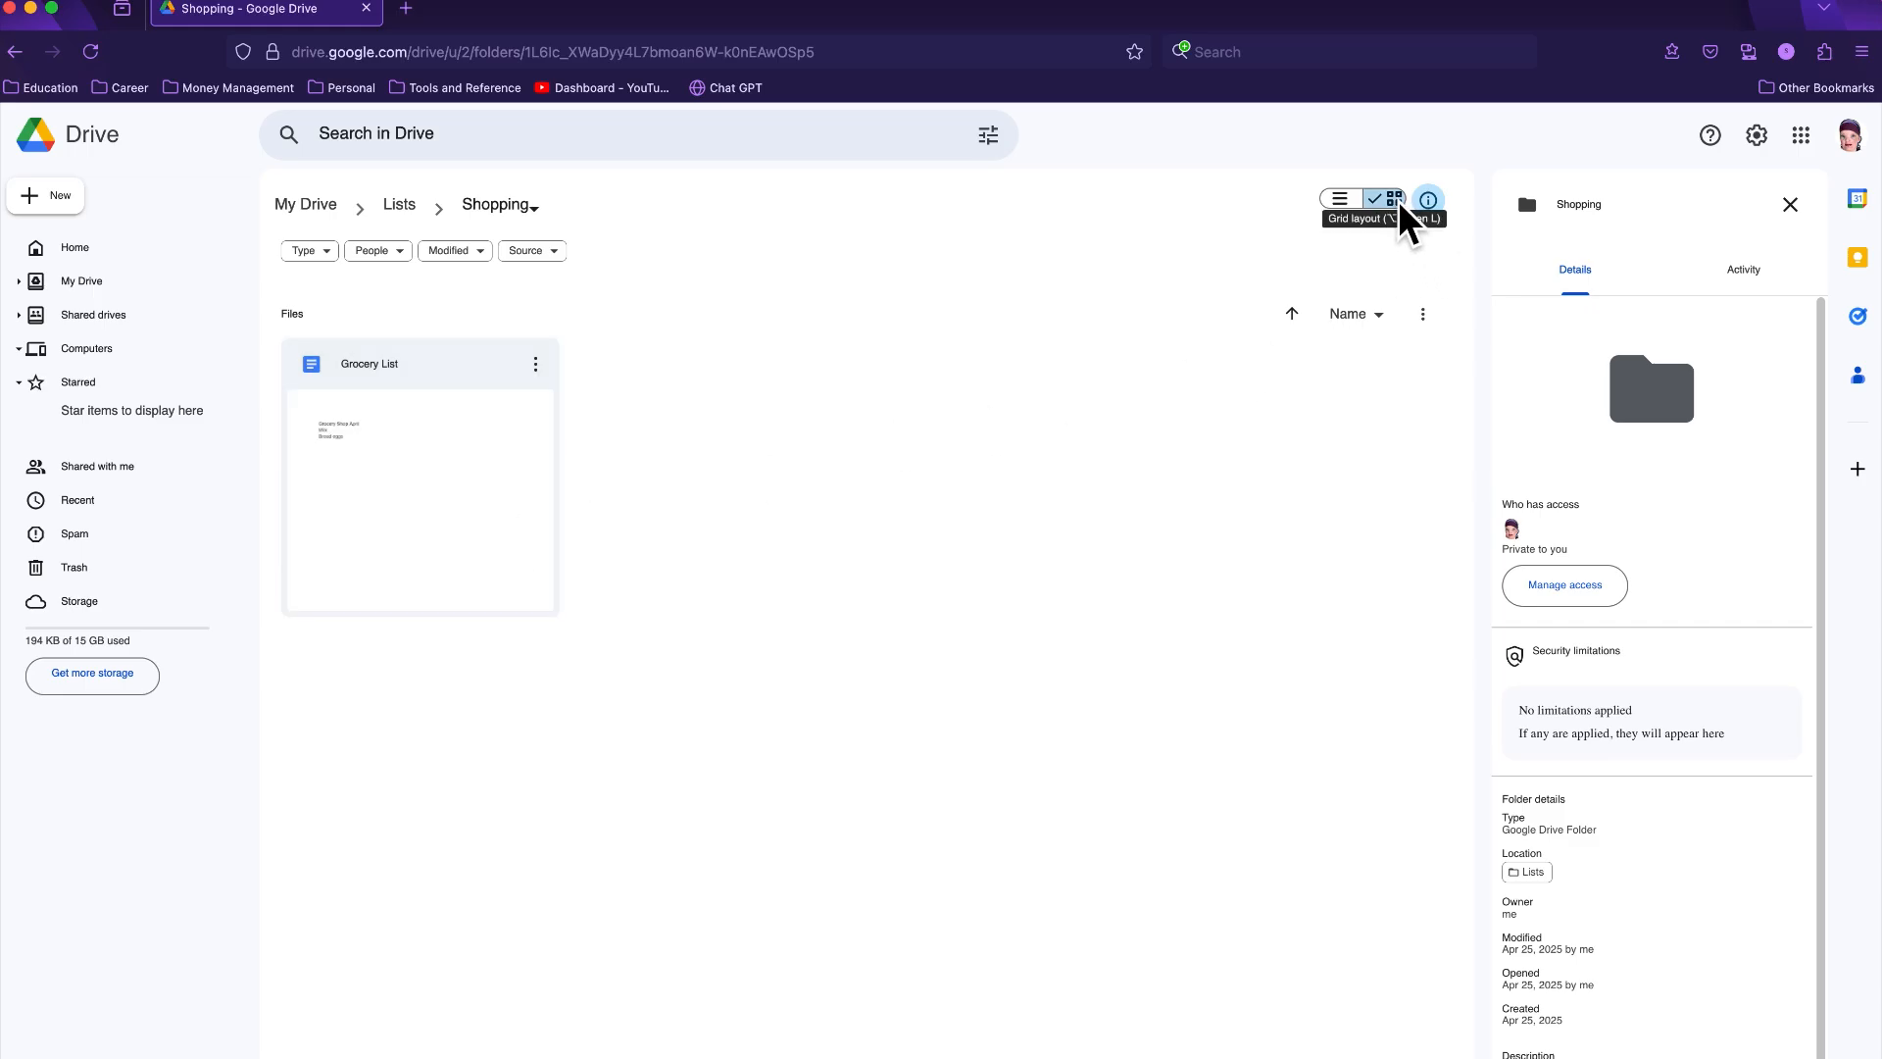
pyautogui.click(1349, 202)
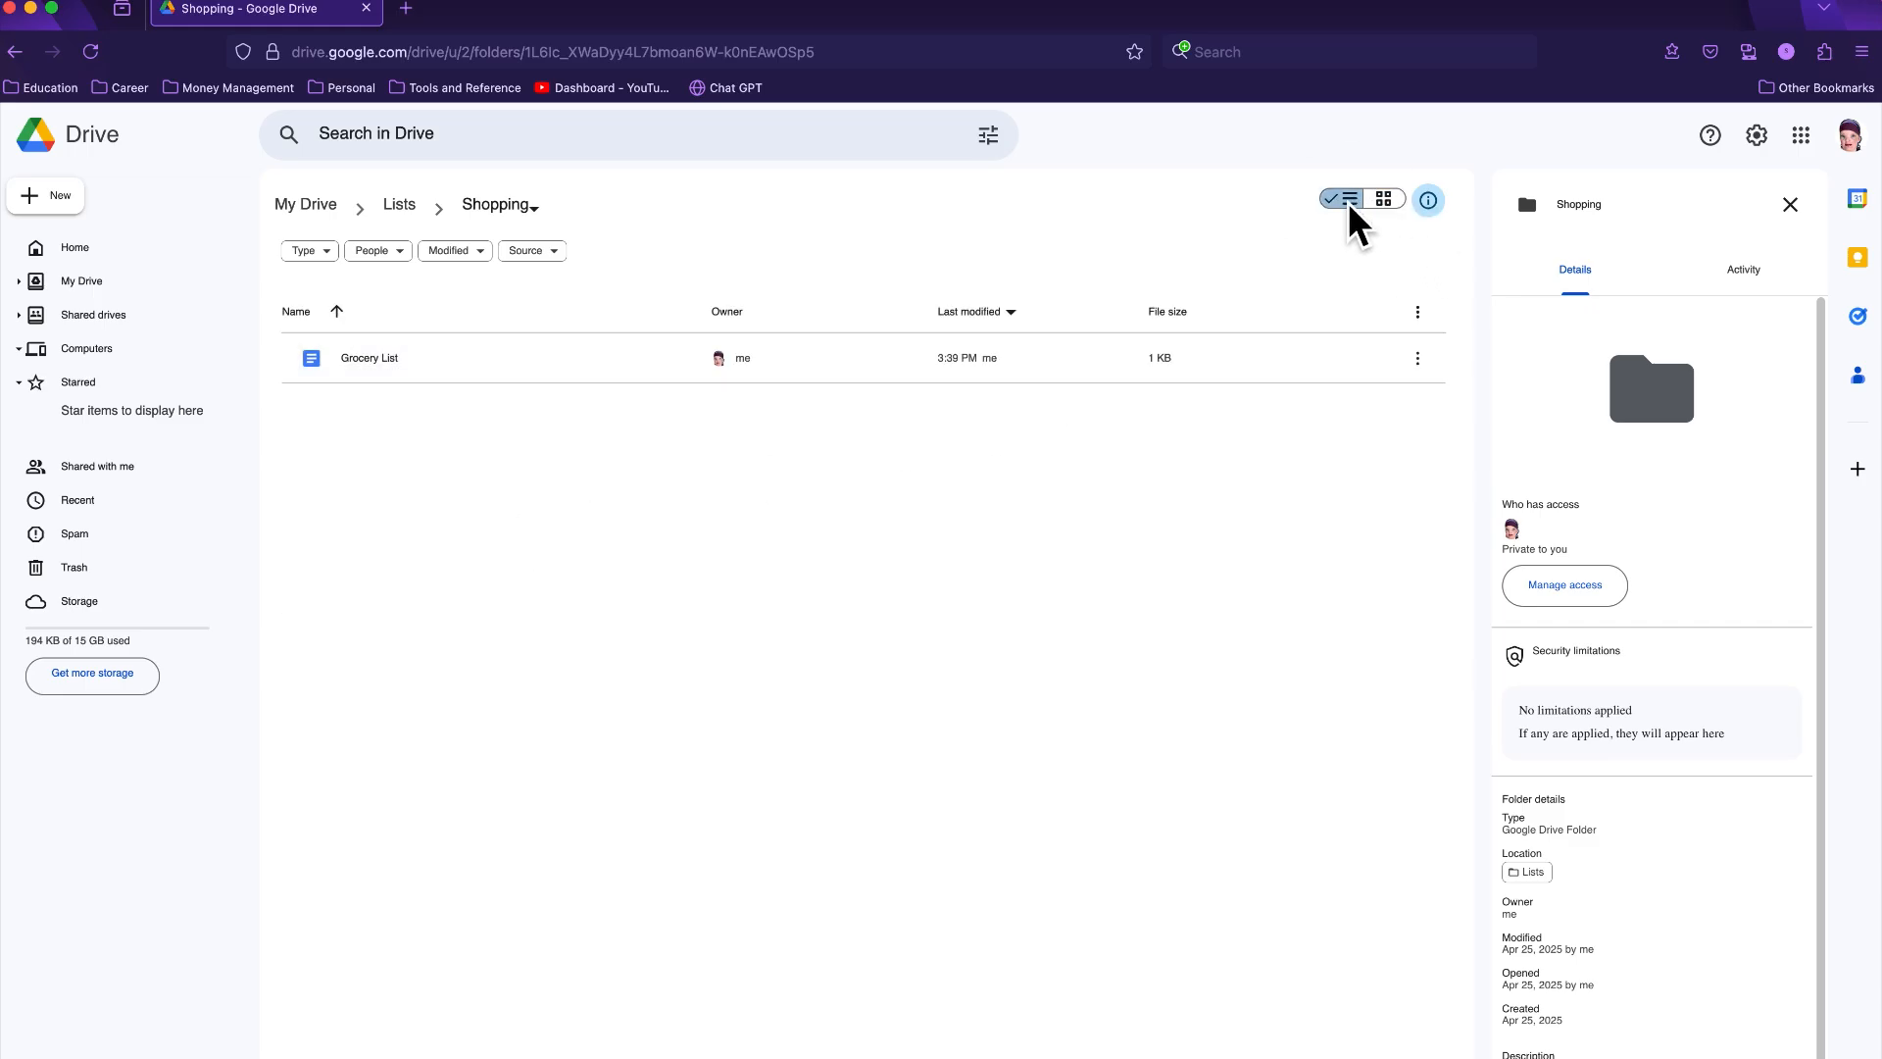